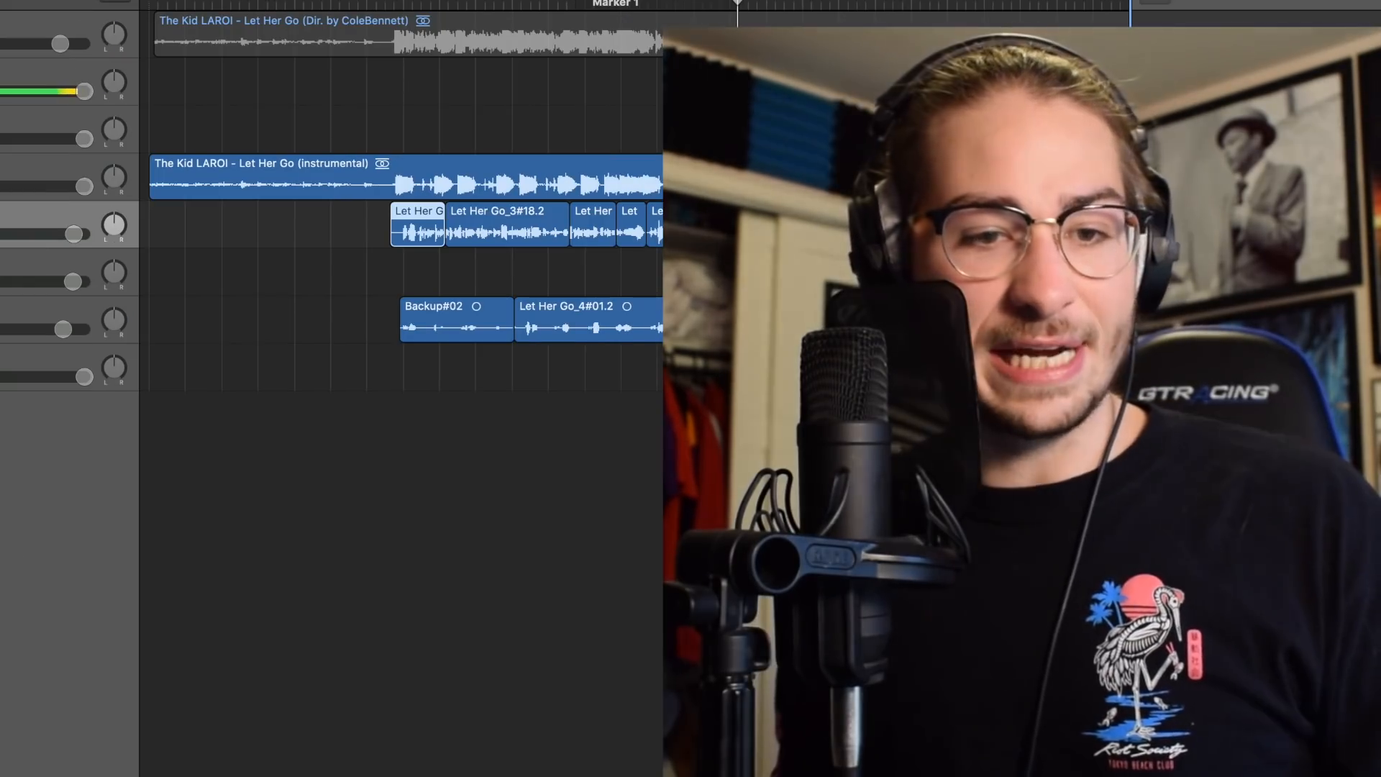
left_click_drag(1043, 401, 373, 234)
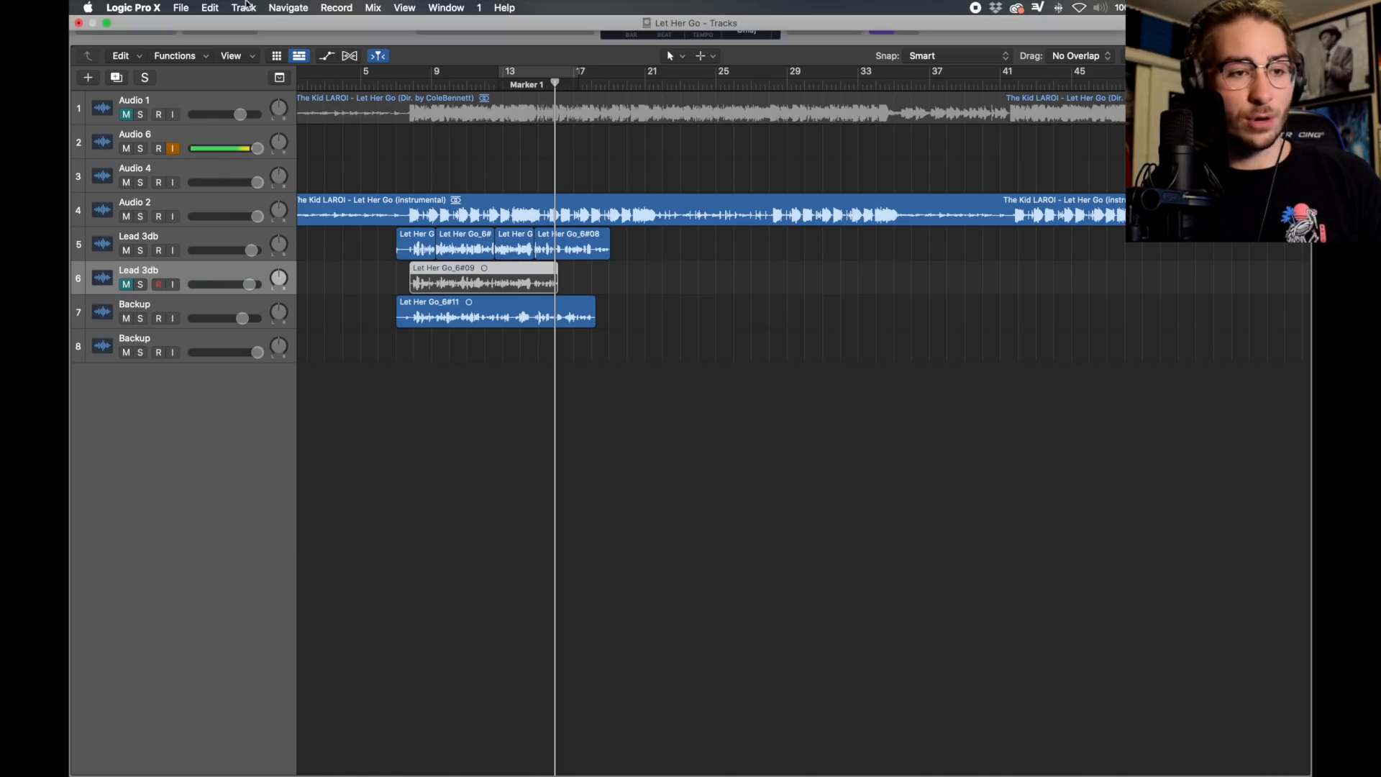
Create a new audio track and rename it DRY to LEAD
left_click(244, 8)
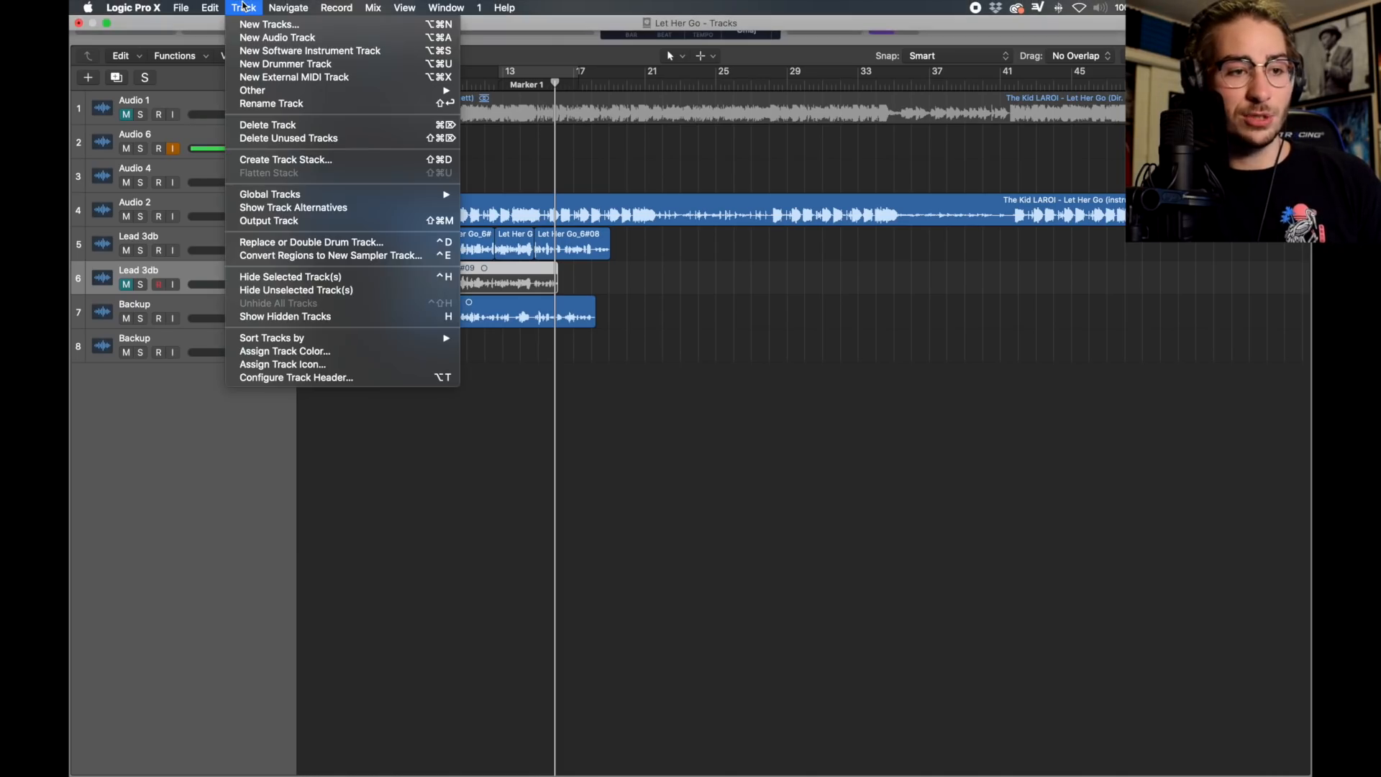
left_click(256, 38)
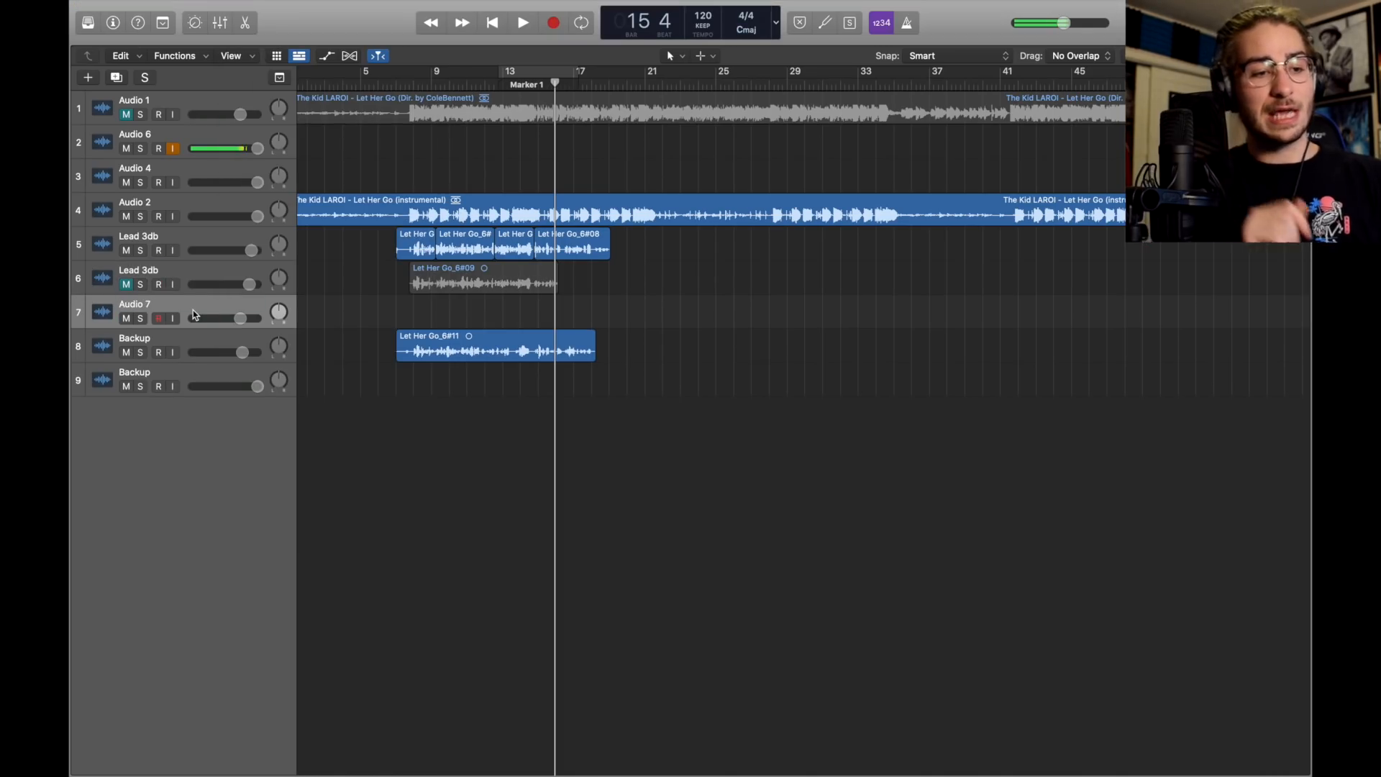
double_click(192, 308)
type("DRT")
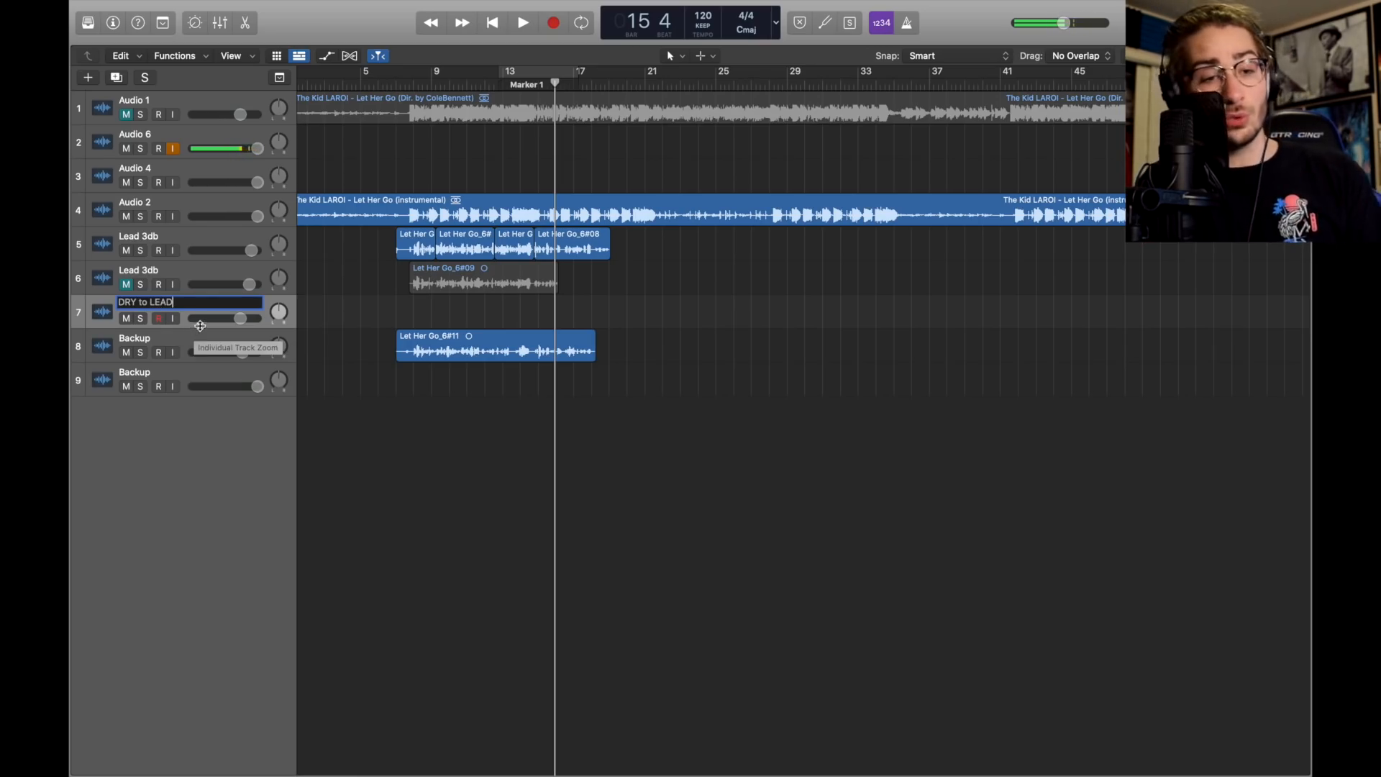
double_click(194, 303)
Arrange the tracks so DRY to LEAD sits directly below the first Lead 3db track, and set its volume to +6.0 dB
left_click_drag(202, 318, 200, 409)
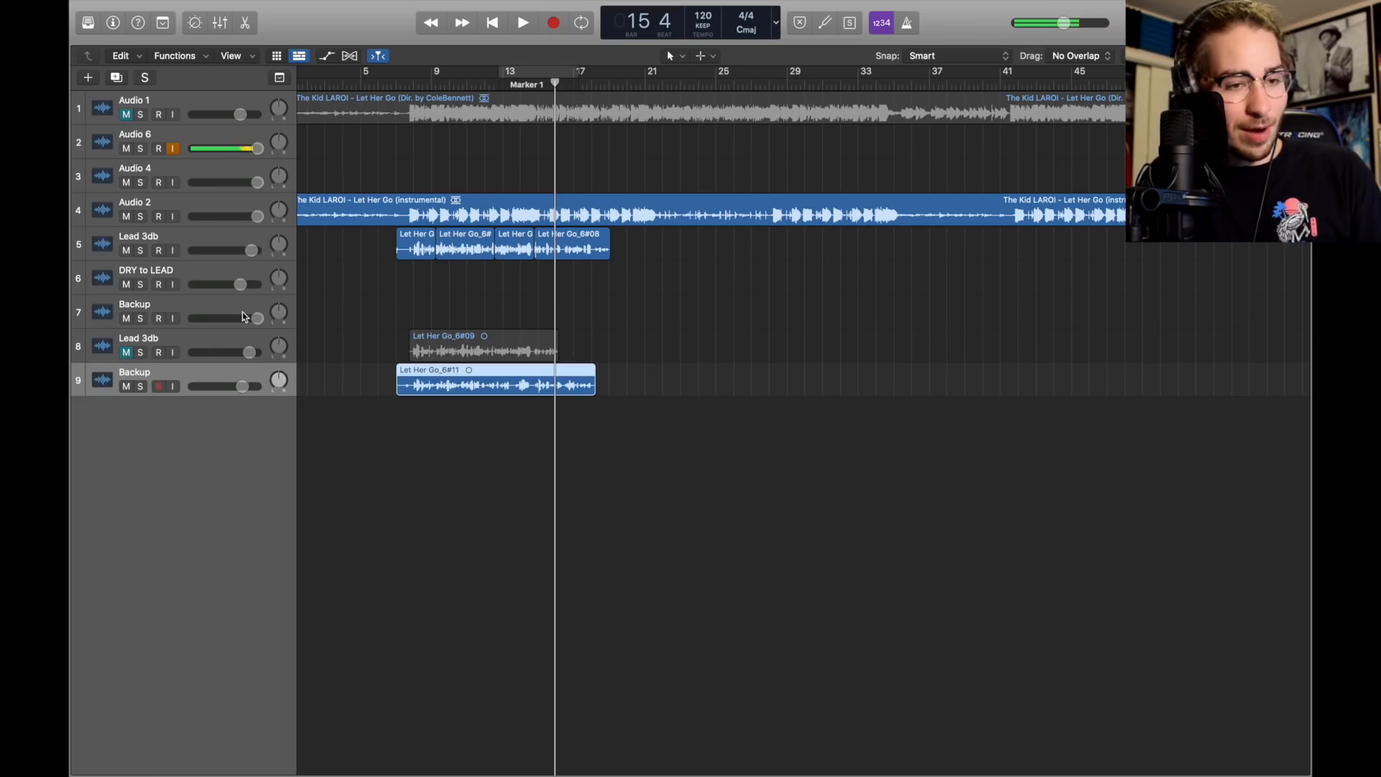
left_click_drag(241, 284, 257, 284)
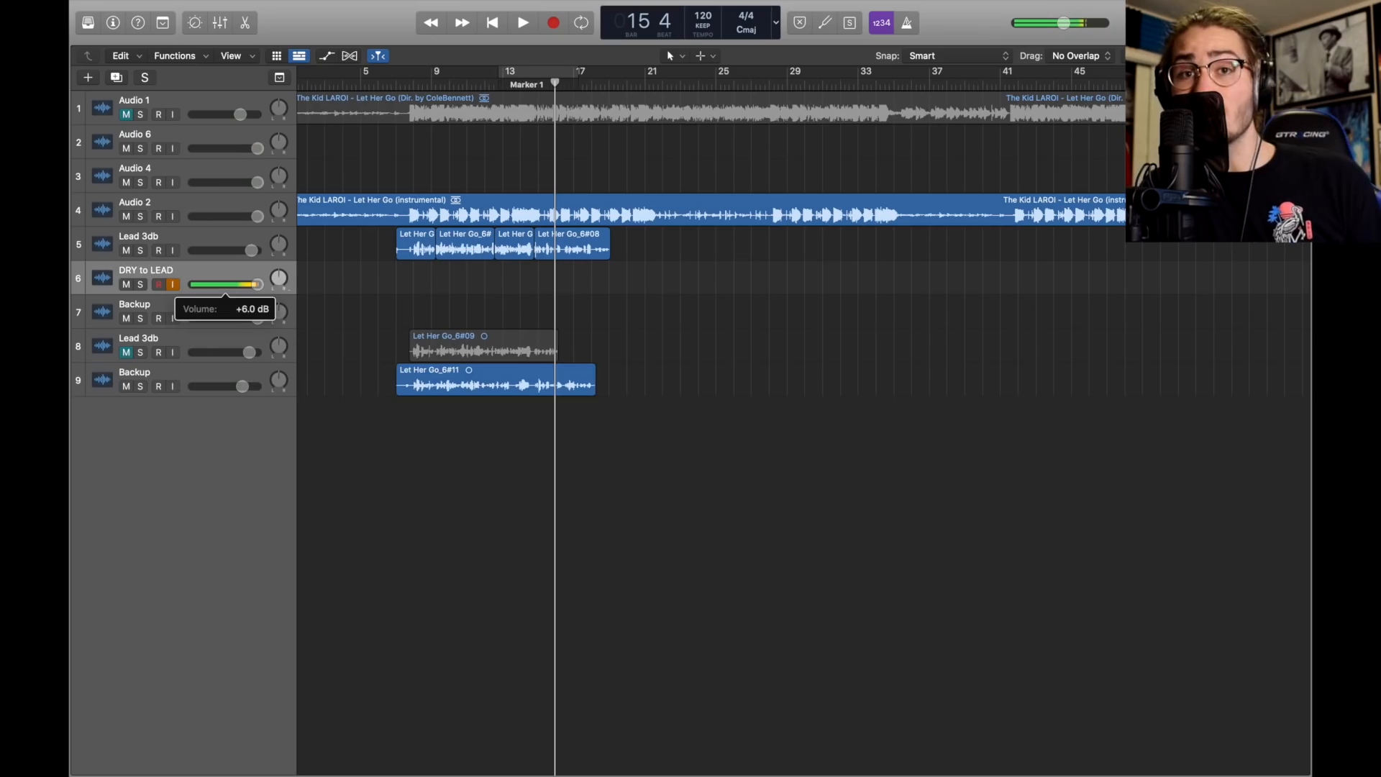
Group the muted Lead 3db track and the Backup track below it into a folder stack, and show the mixer
left_click(195, 362)
left_click(197, 371)
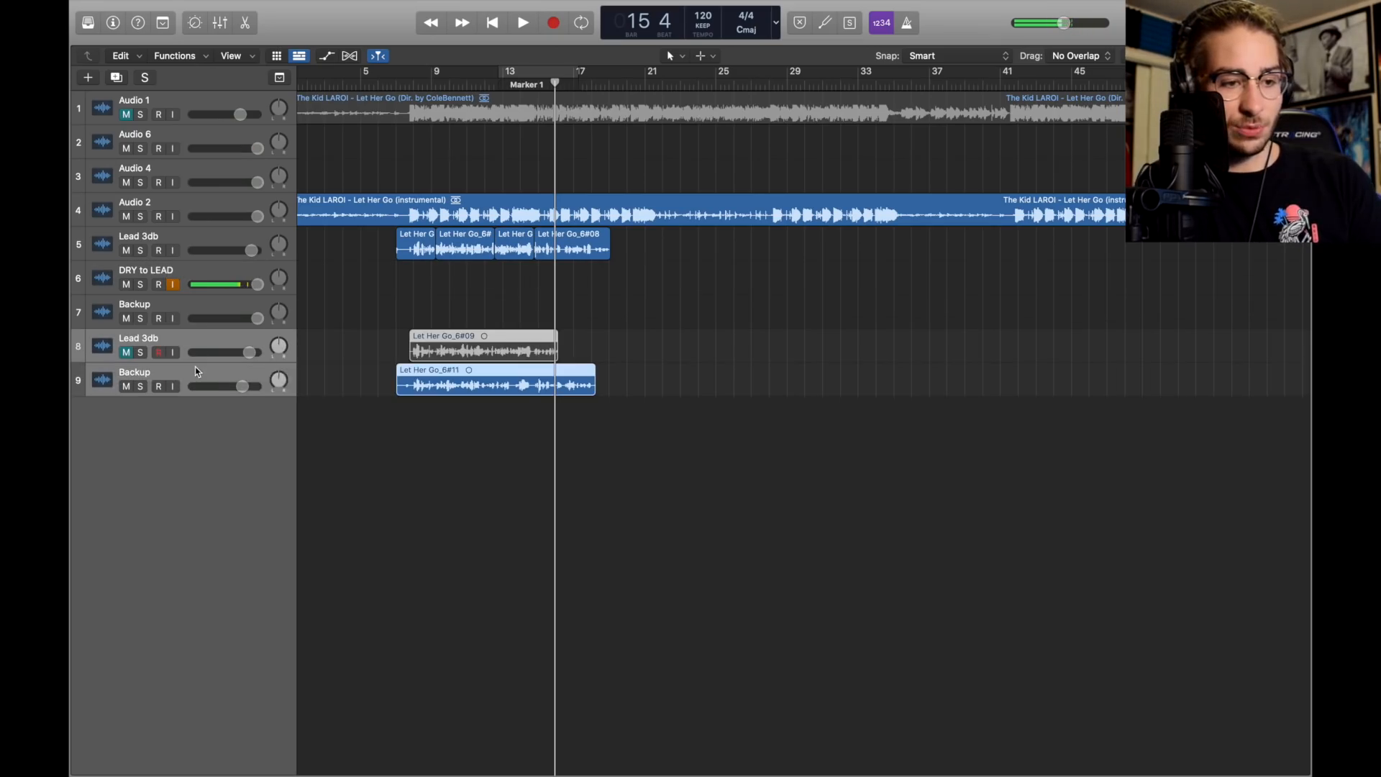
right_click(194, 365)
key("Escape")
key("super+shift+d")
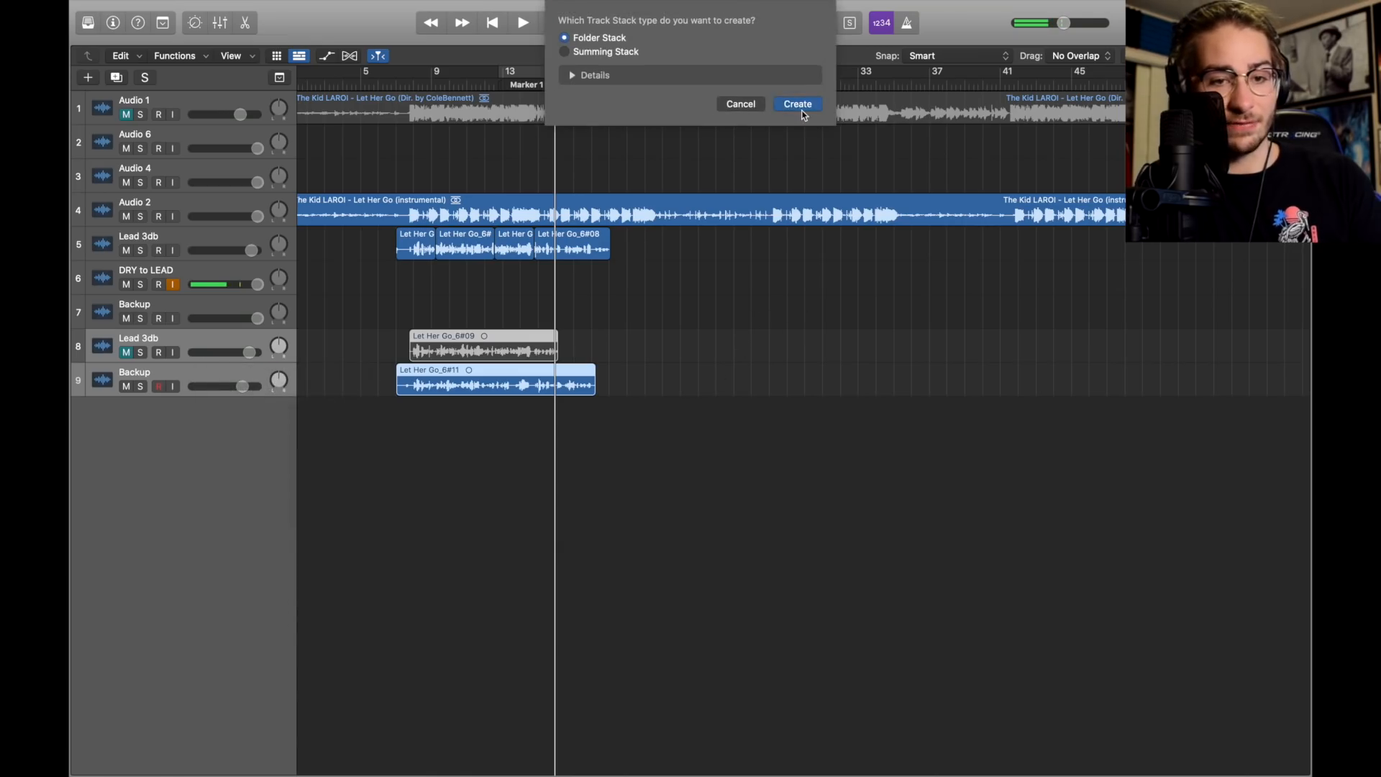
left_click(801, 103)
key("x")
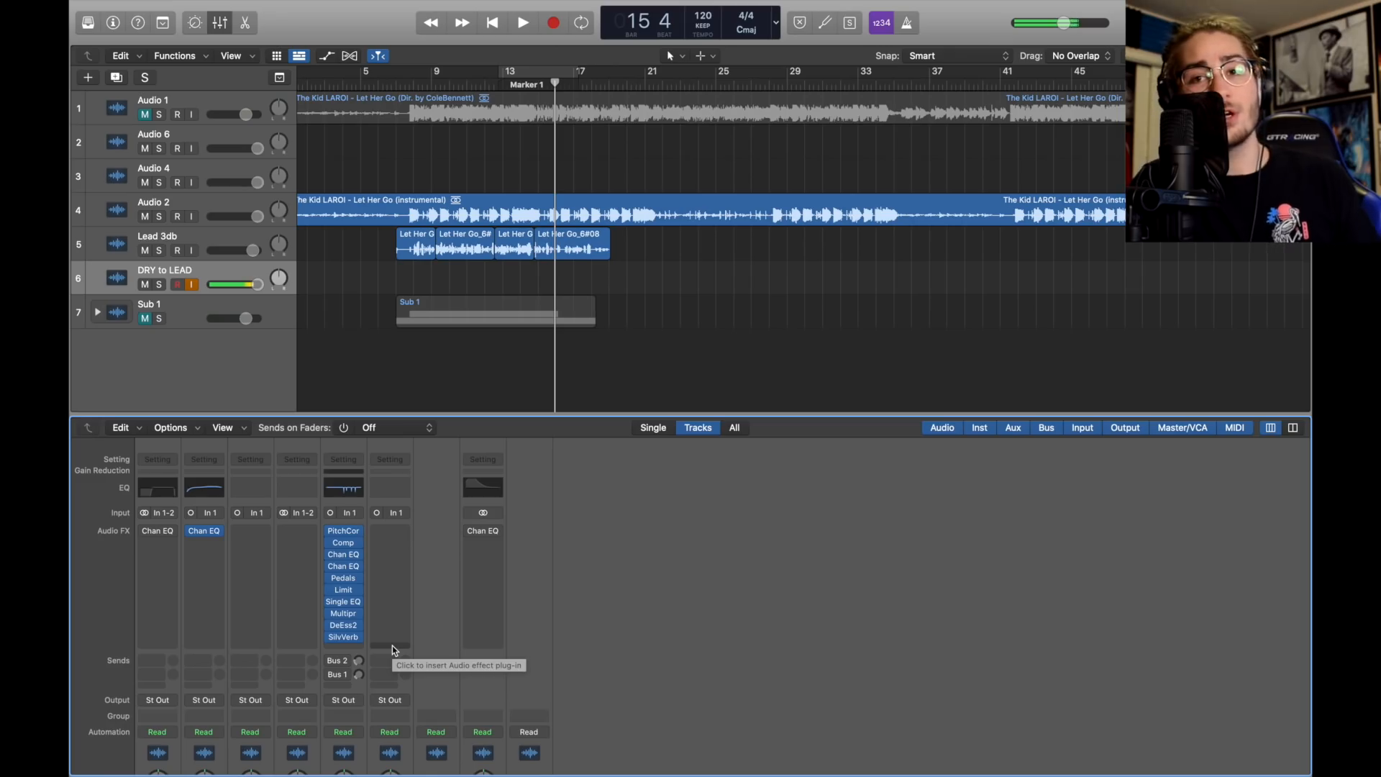
Locate the Sound Library option for downloading all available sounds
left_click(133, 8)
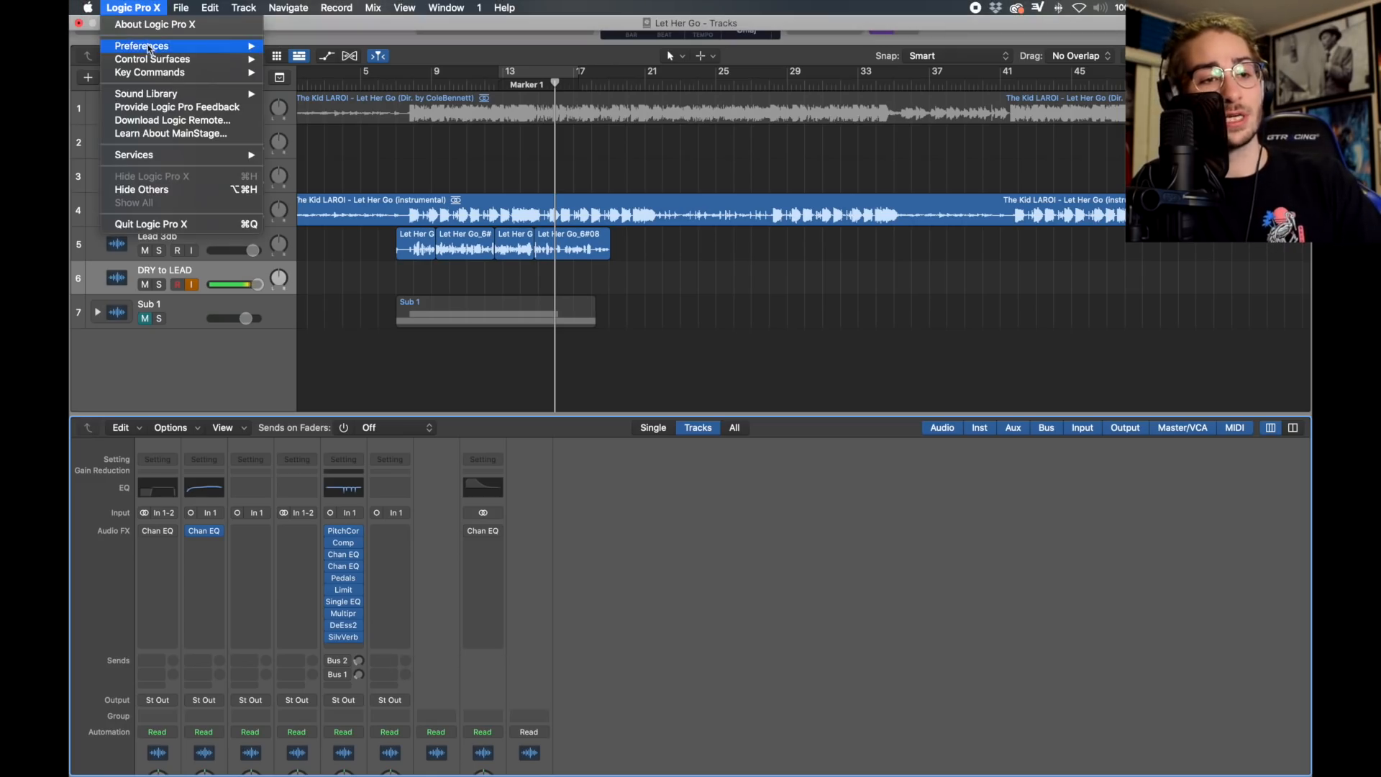
mouse_move(169, 97)
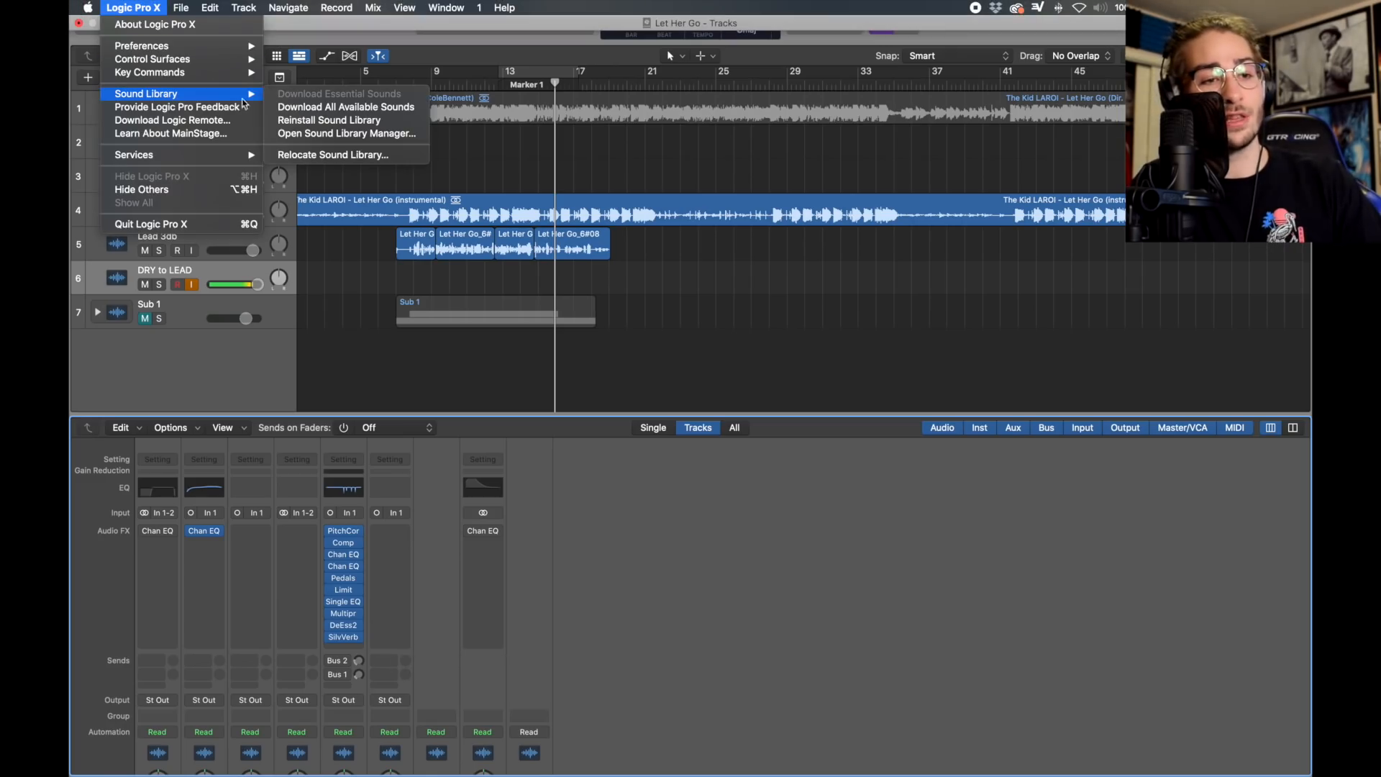
left_click(351, 106)
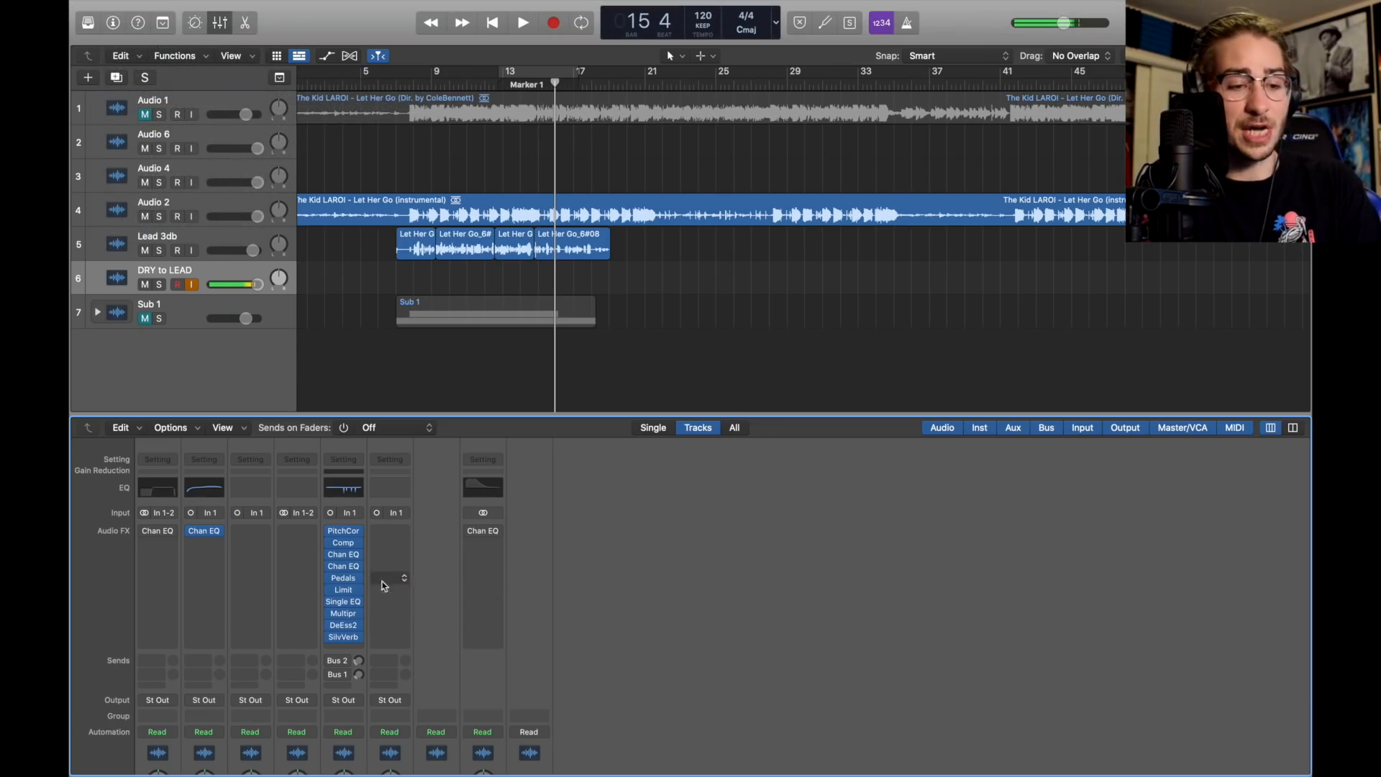
Insert Pitch Correction as the first audio effect on the DRY to LEAD channel
left_click(378, 534)
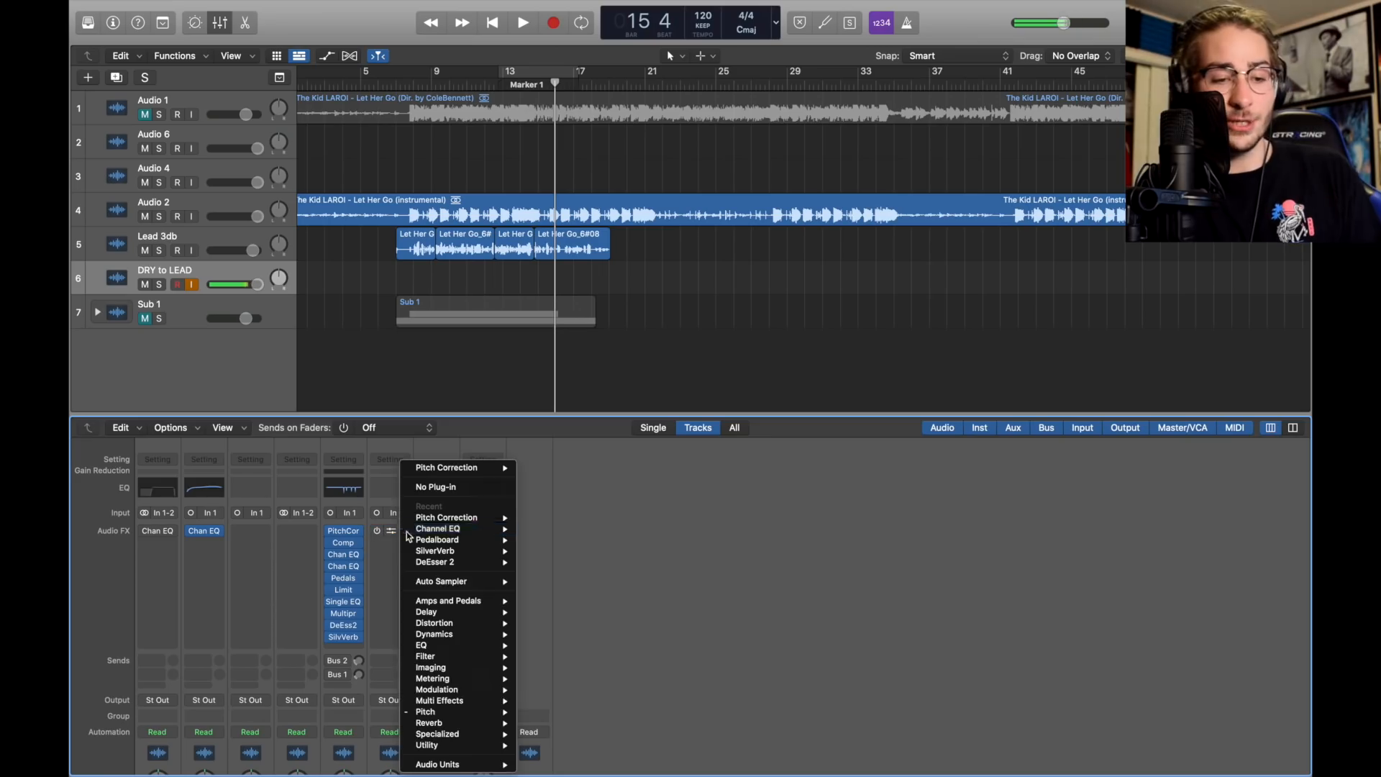
mouse_move(460, 712)
mouse_move(564, 712)
left_click(663, 712)
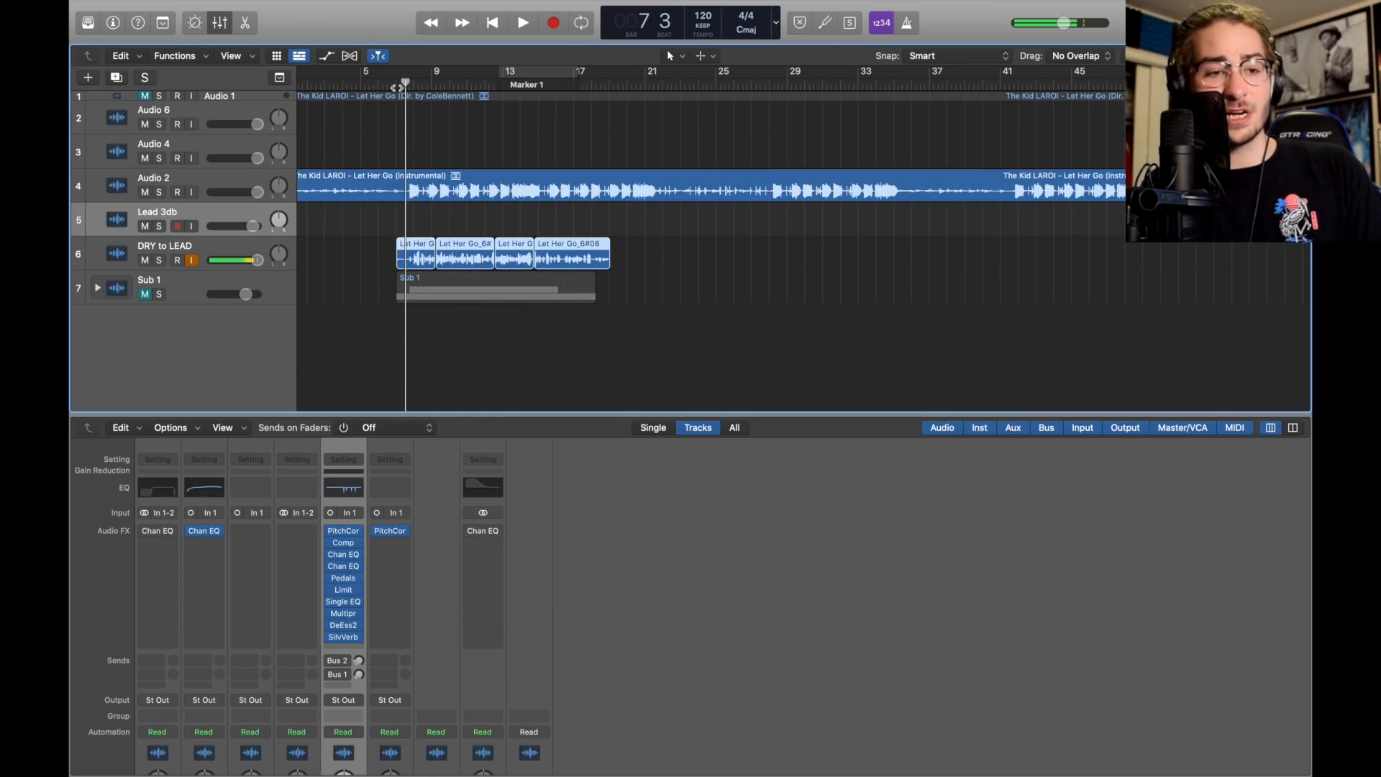
Play back the DRY to LEAD vocal from bar 7 to about bar 14
left_click(397, 86)
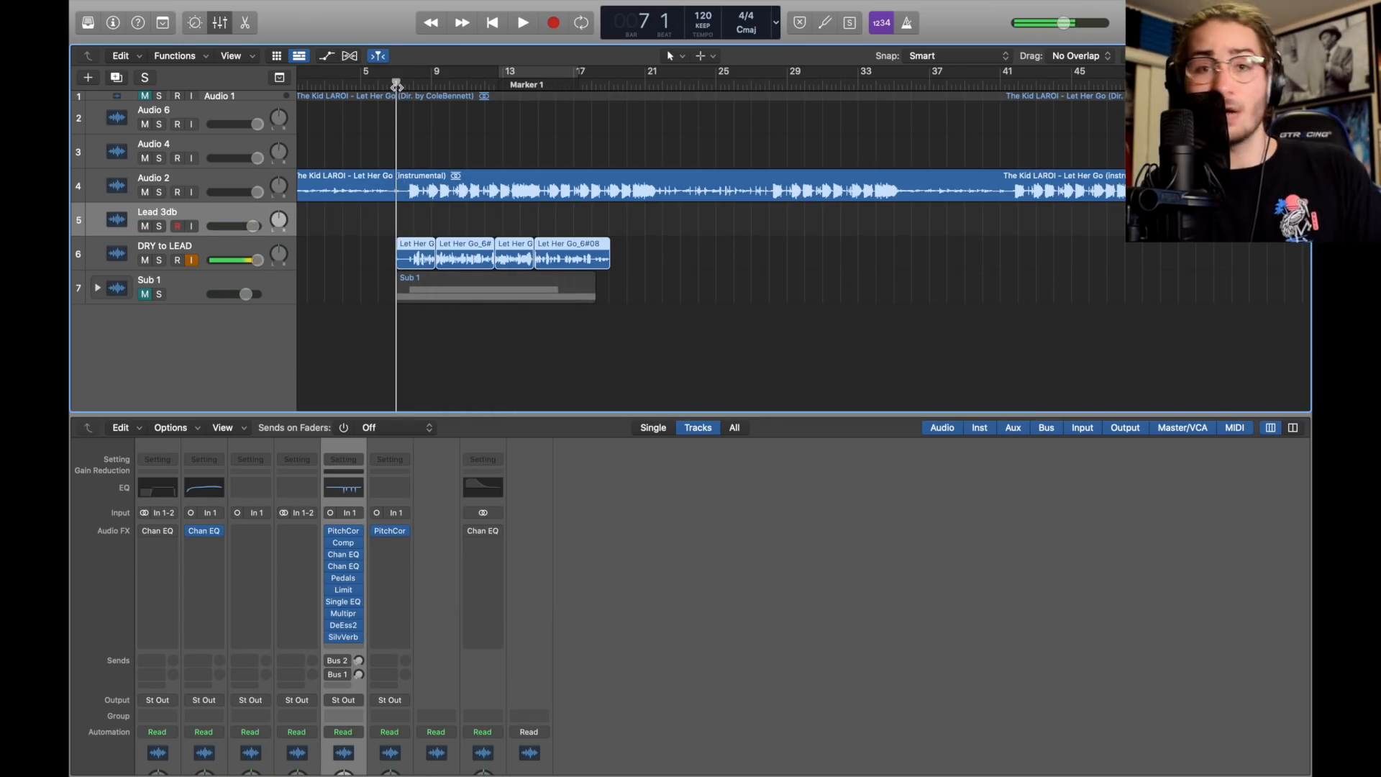
key("space")
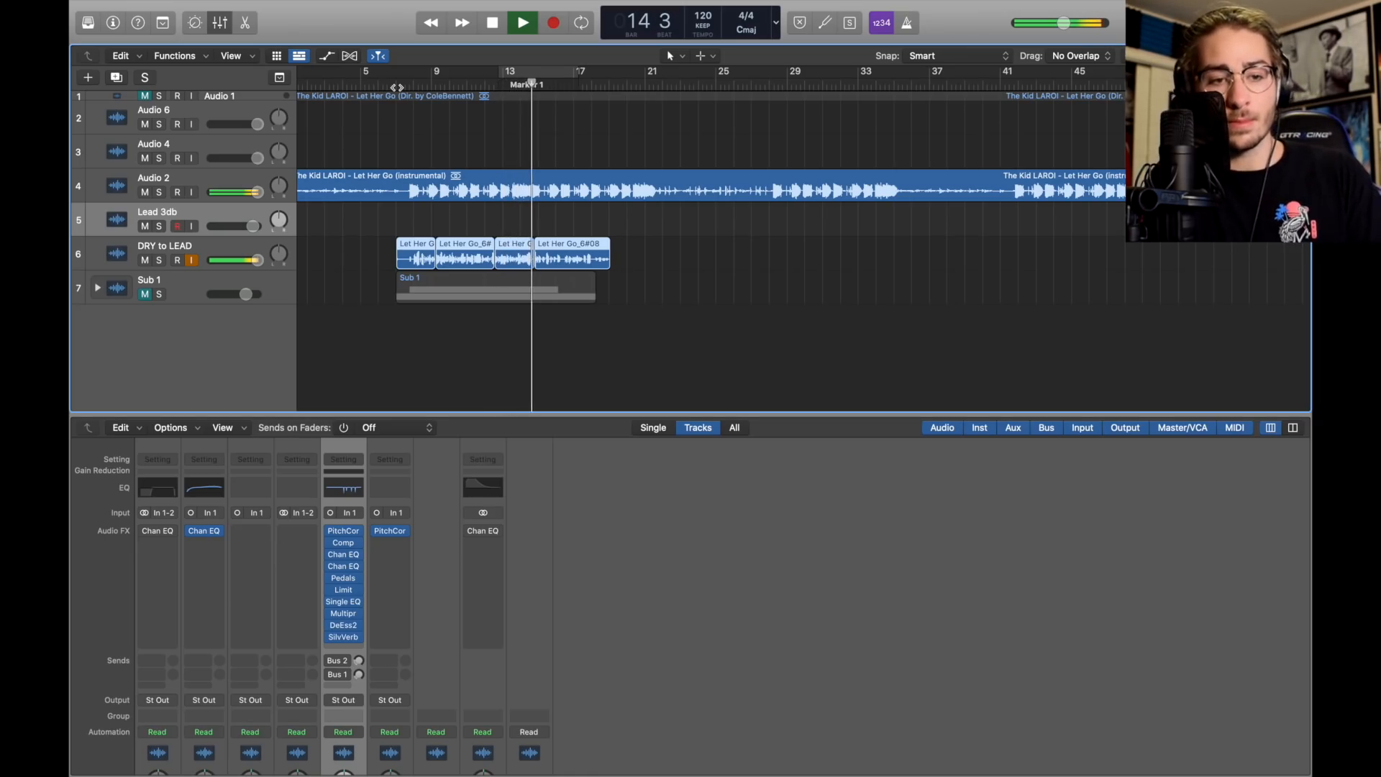
key("space")
Lower the DRY to LEAD track volume slightly and insert a Compressor as its second audio effect
left_click(402, 545)
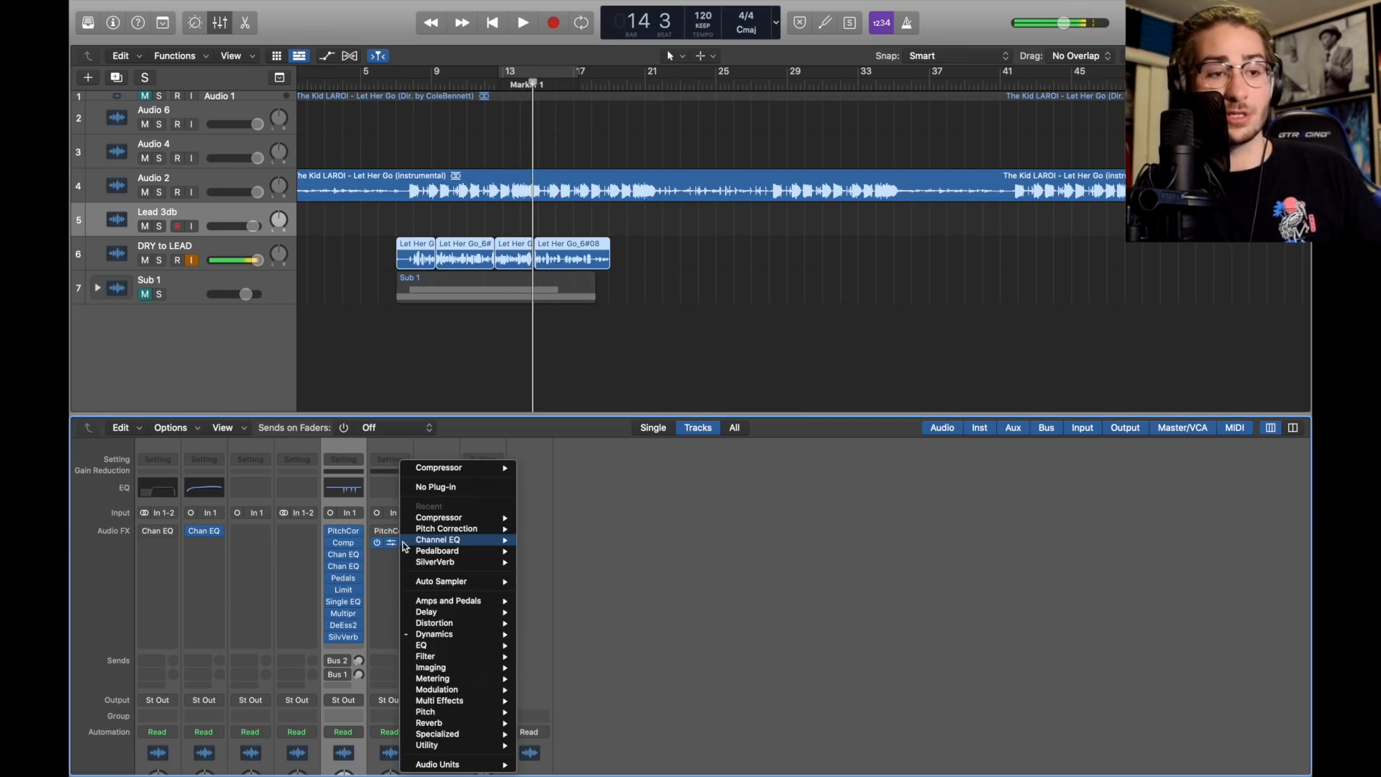
left_click(249, 263)
left_click_drag(248, 264, 243, 264)
left_click(402, 543)
mouse_move(441, 636)
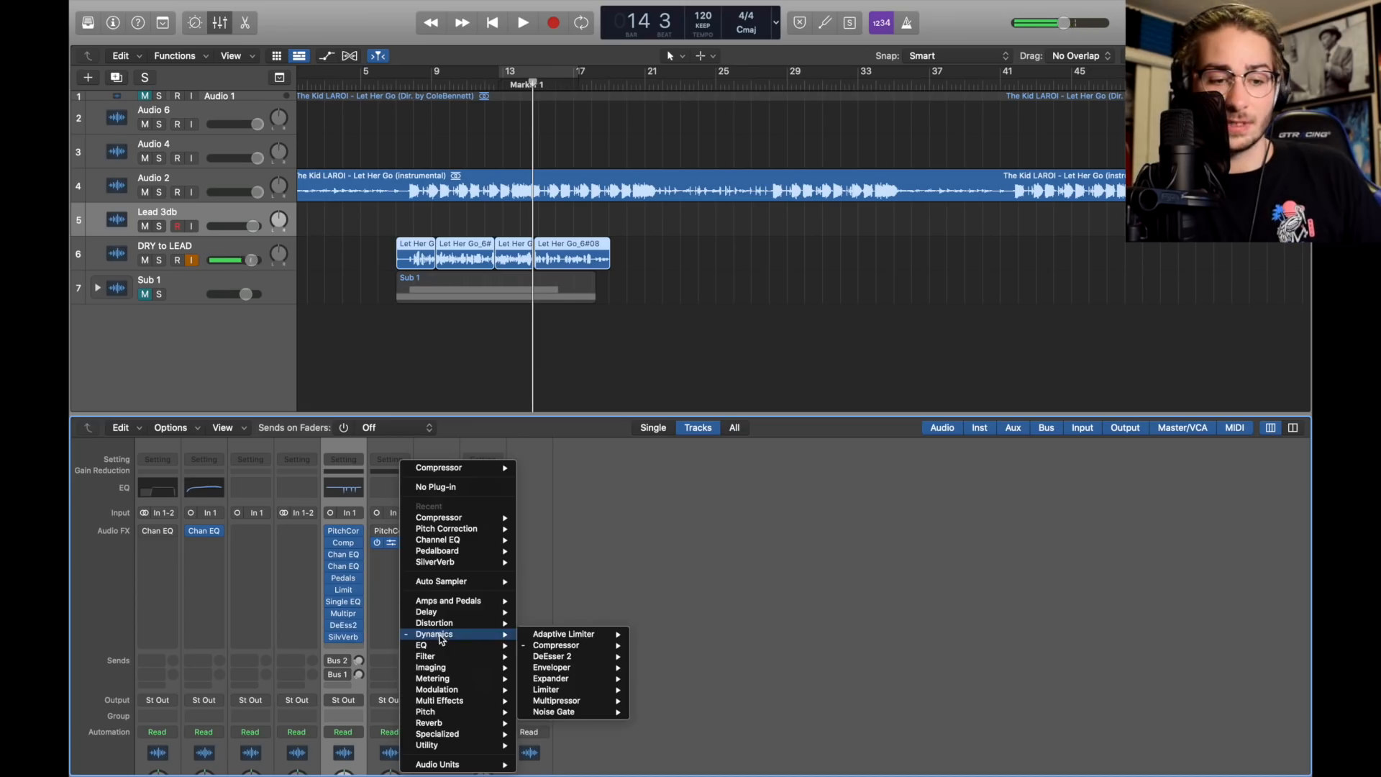
mouse_move(544, 647)
left_click(655, 645)
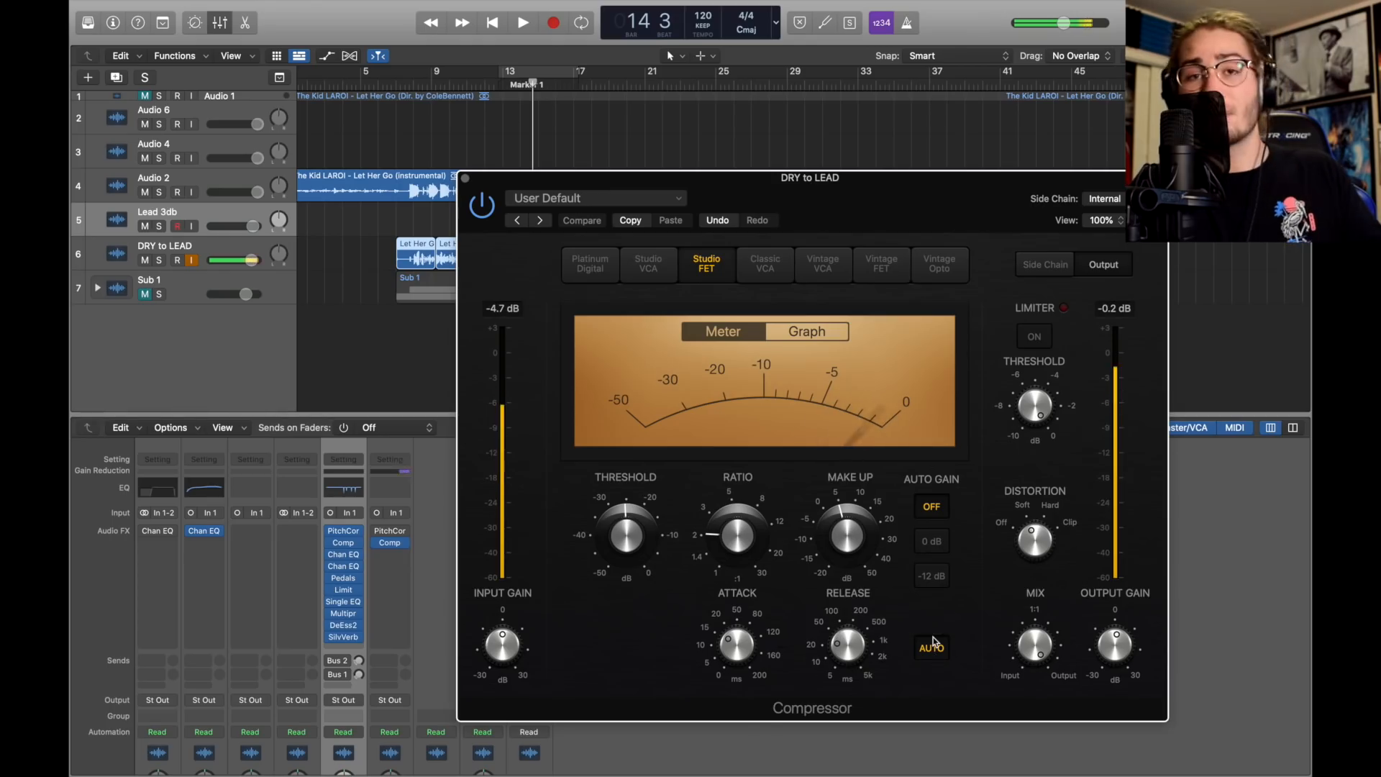
Review the Compressor's threshold, ratio, make-up, attack and release, and play back the vocal with Pitch Correction enabled
mouse_move(734, 525)
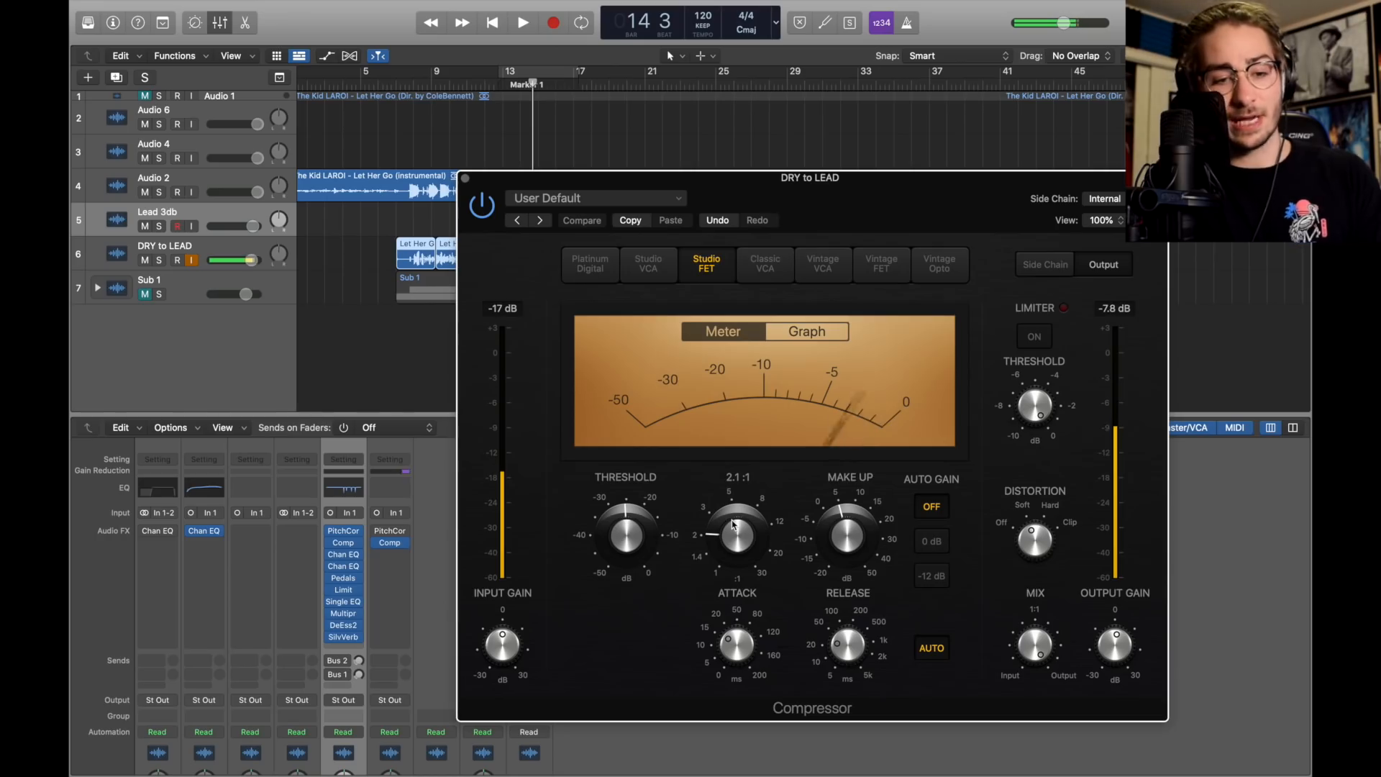
mouse_move(627, 527)
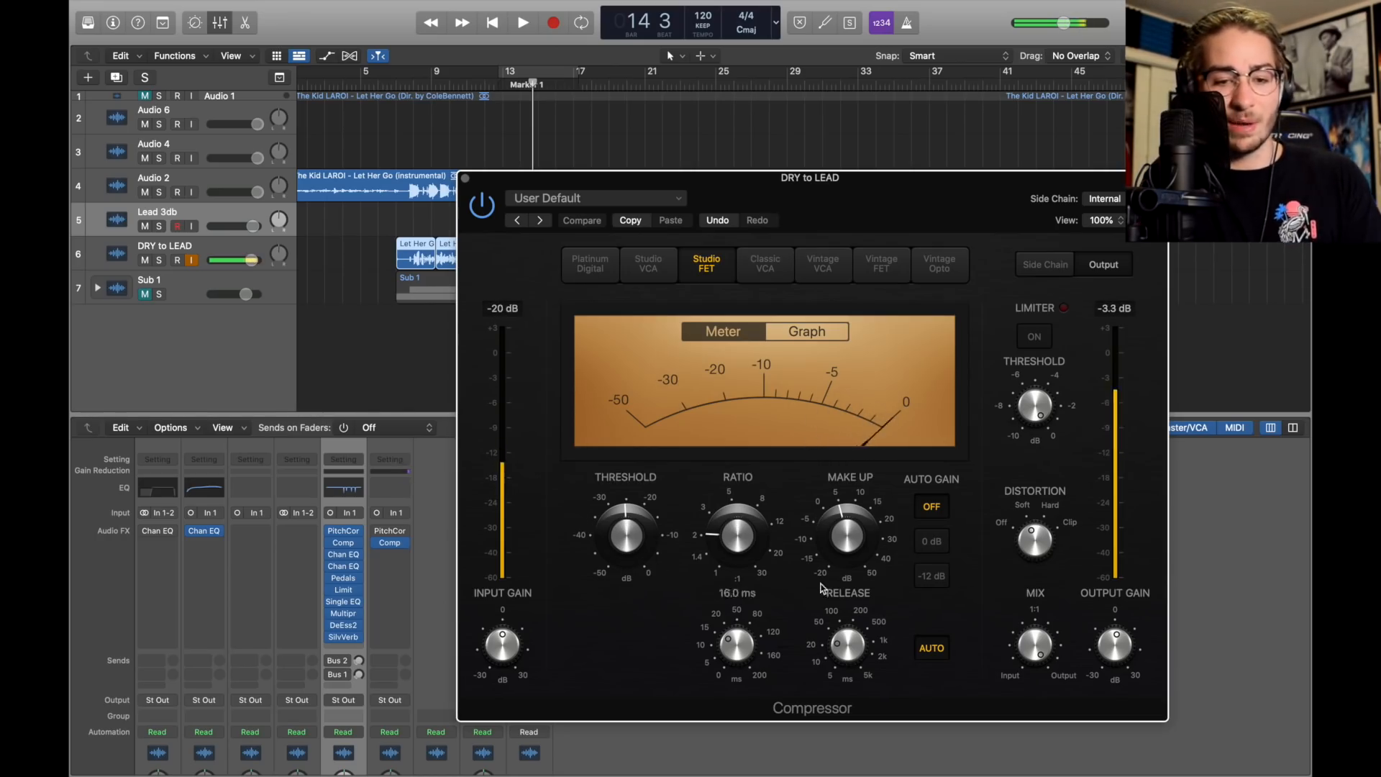
mouse_move(841, 532)
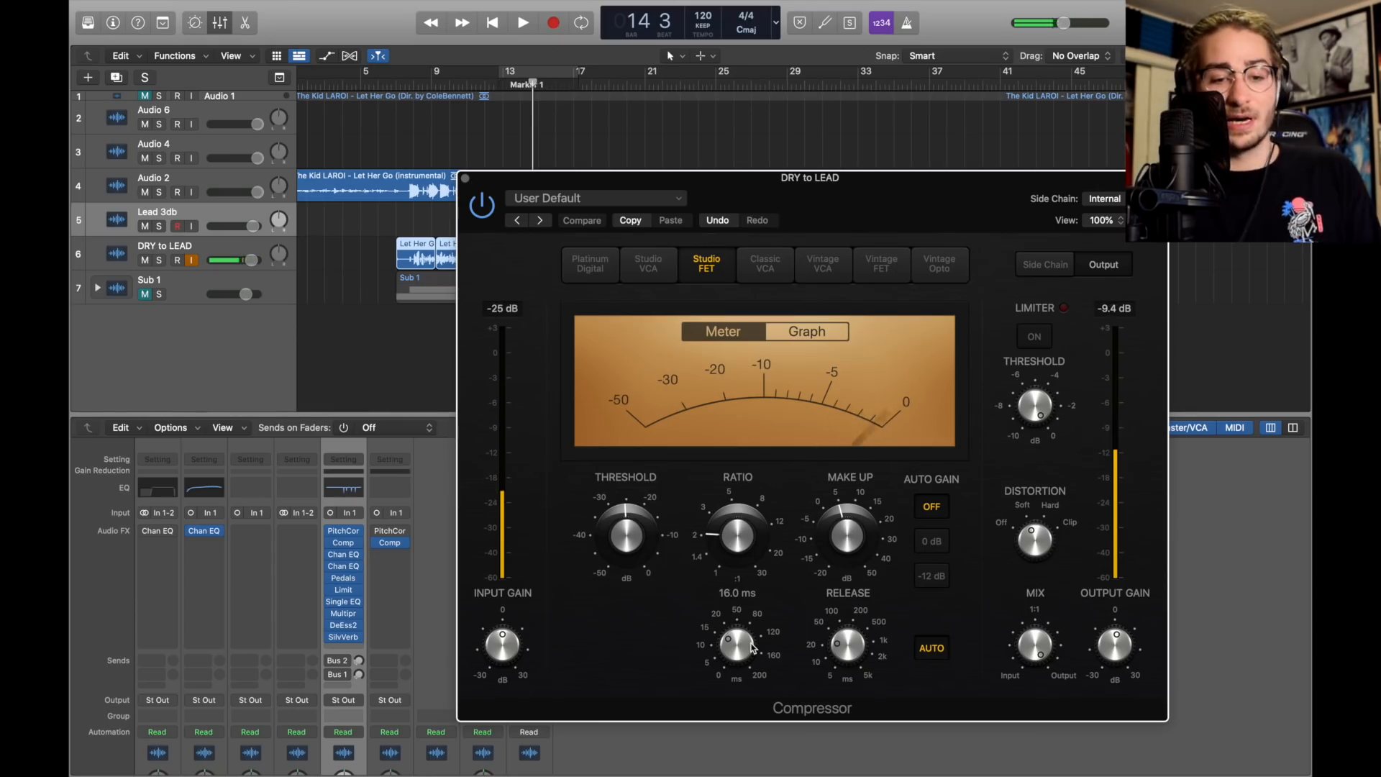
mouse_move(861, 645)
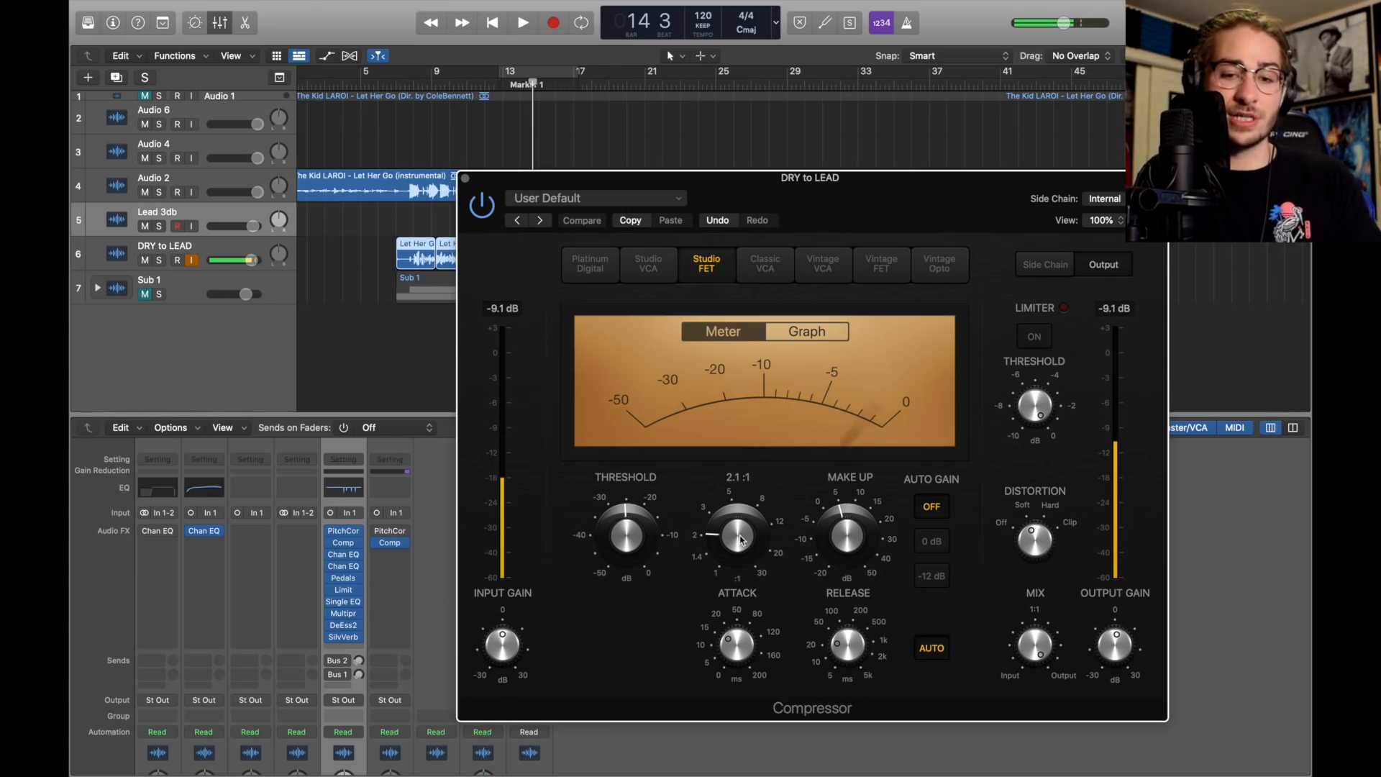
left_click(377, 535)
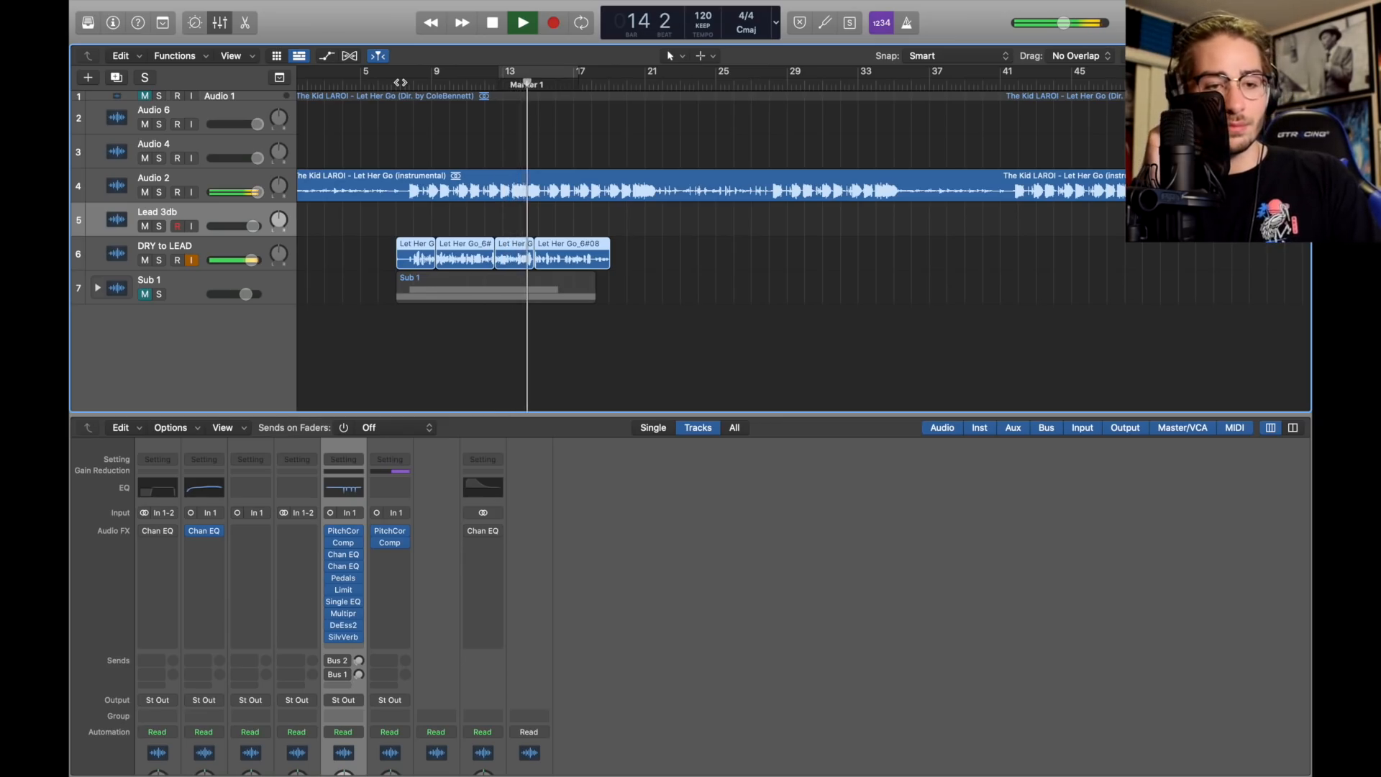
key("space")
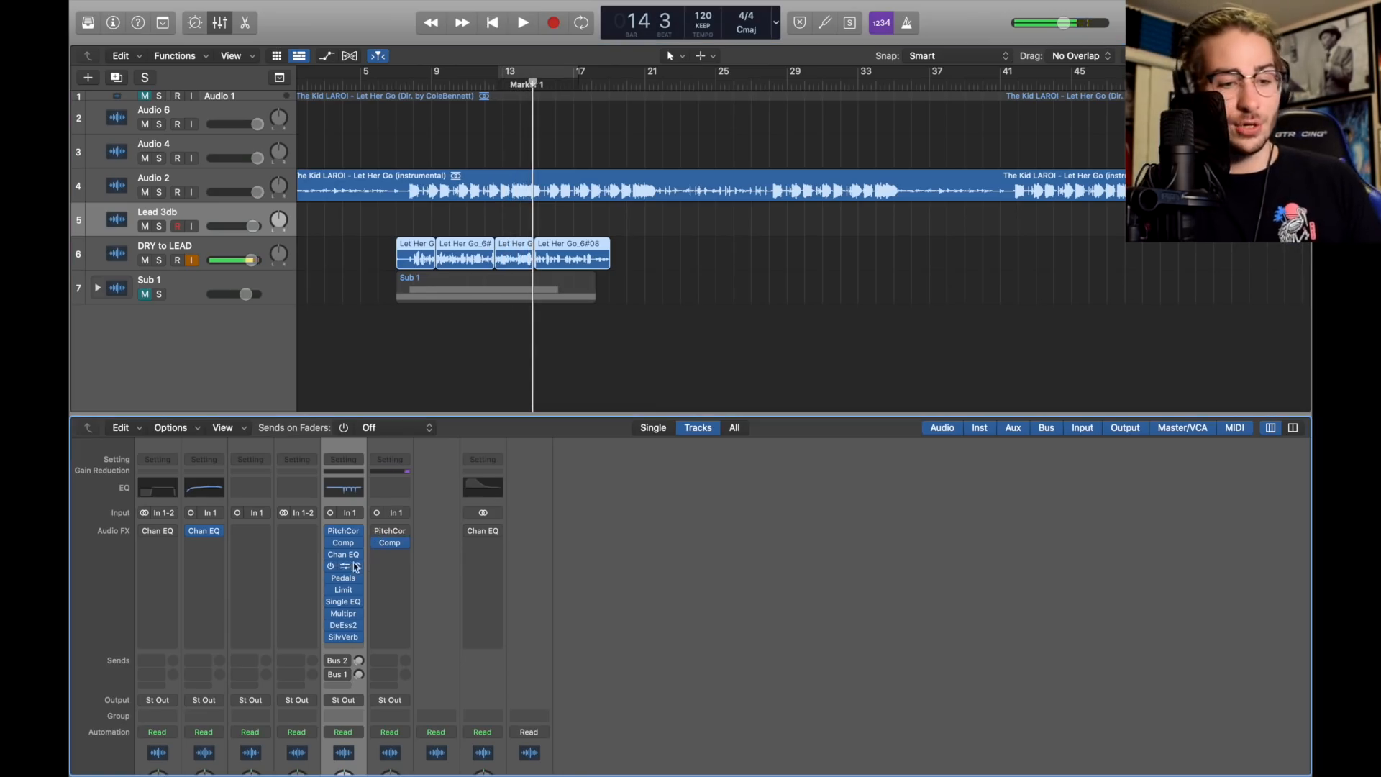
Insert a Channel EQ as the third DRY to LEAD effect, with narrow cuts at 650, 1110, 2960 and 6350 Hz
left_click(389, 554)
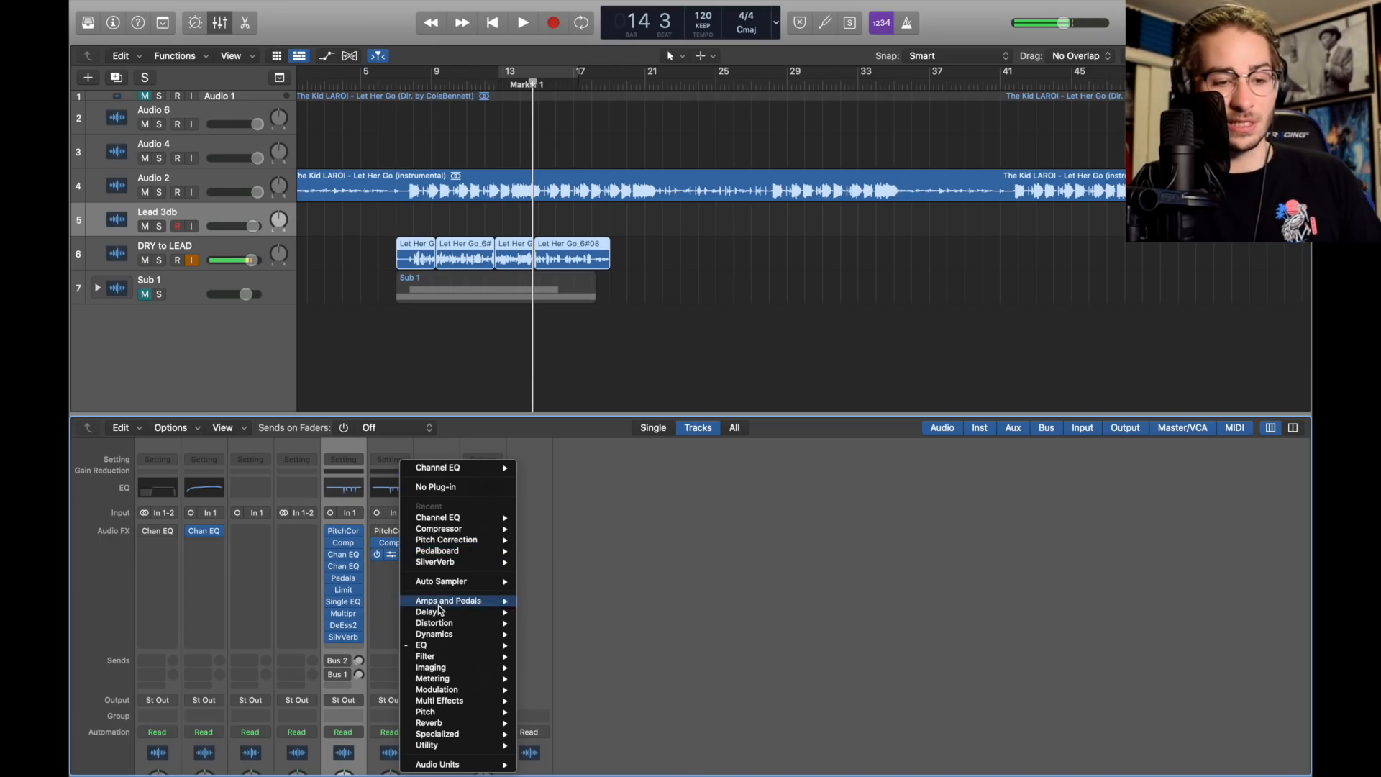
mouse_move(496, 645)
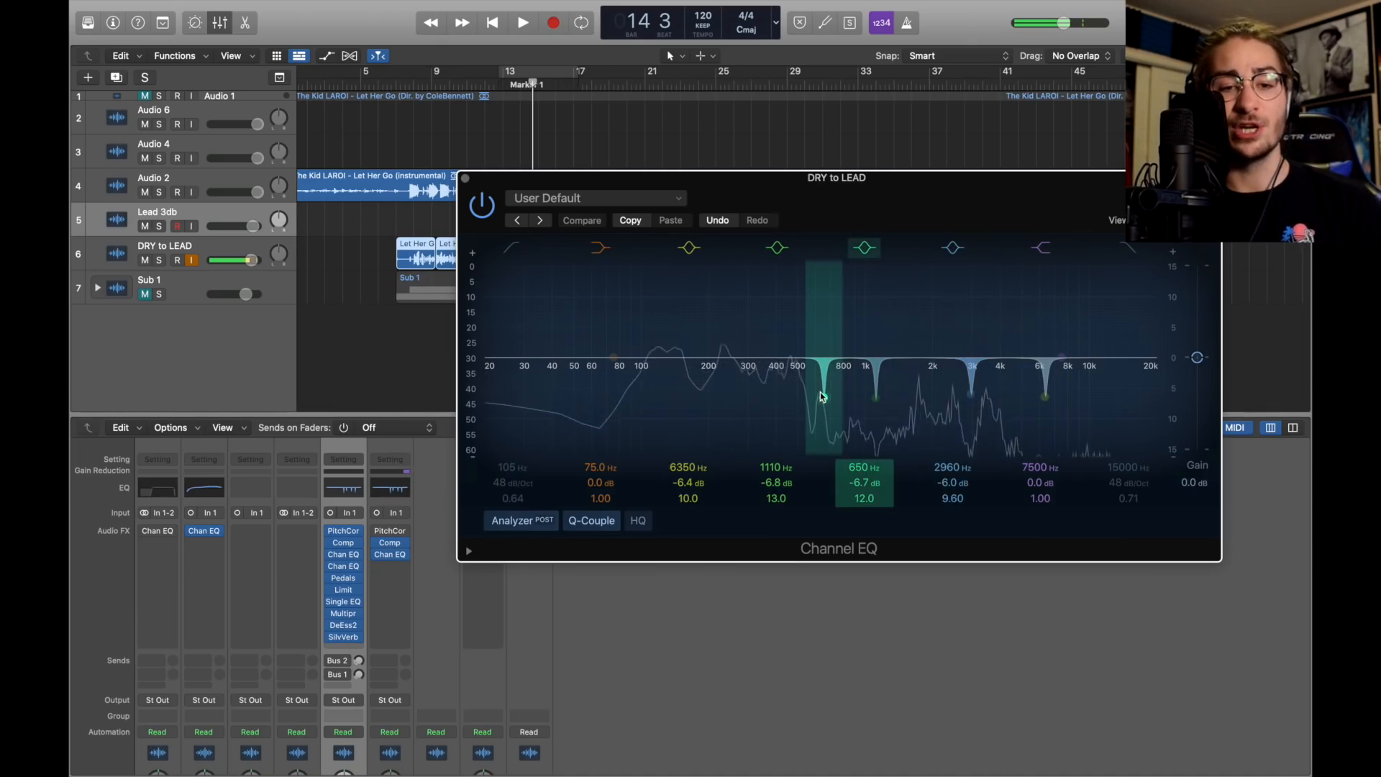
Boost the narrow 650 Hz EQ band to high gain and shift its frequency slightly to seek out harsh resonances
left_click_drag(823, 394, 822, 357)
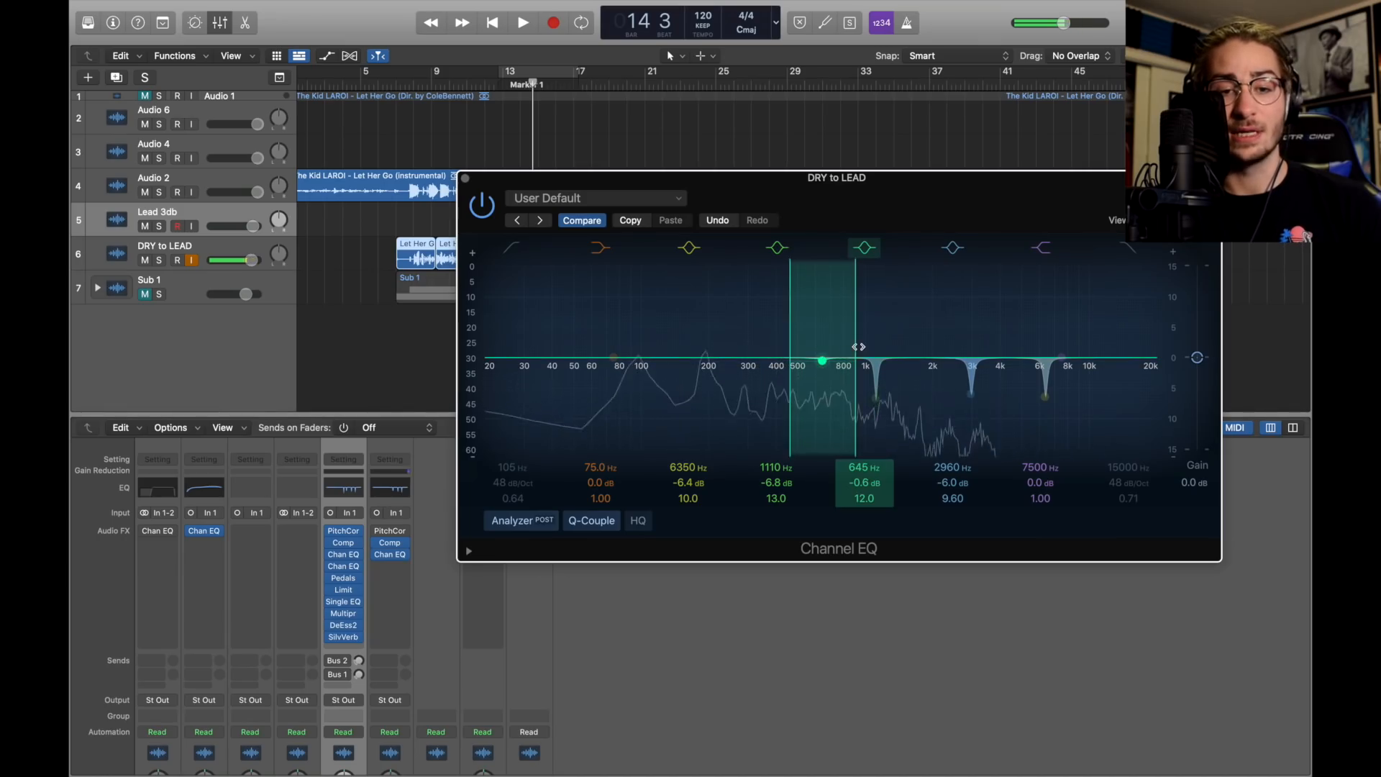
left_click_drag(822, 360, 842, 254)
left_click_drag(816, 259, 825, 250)
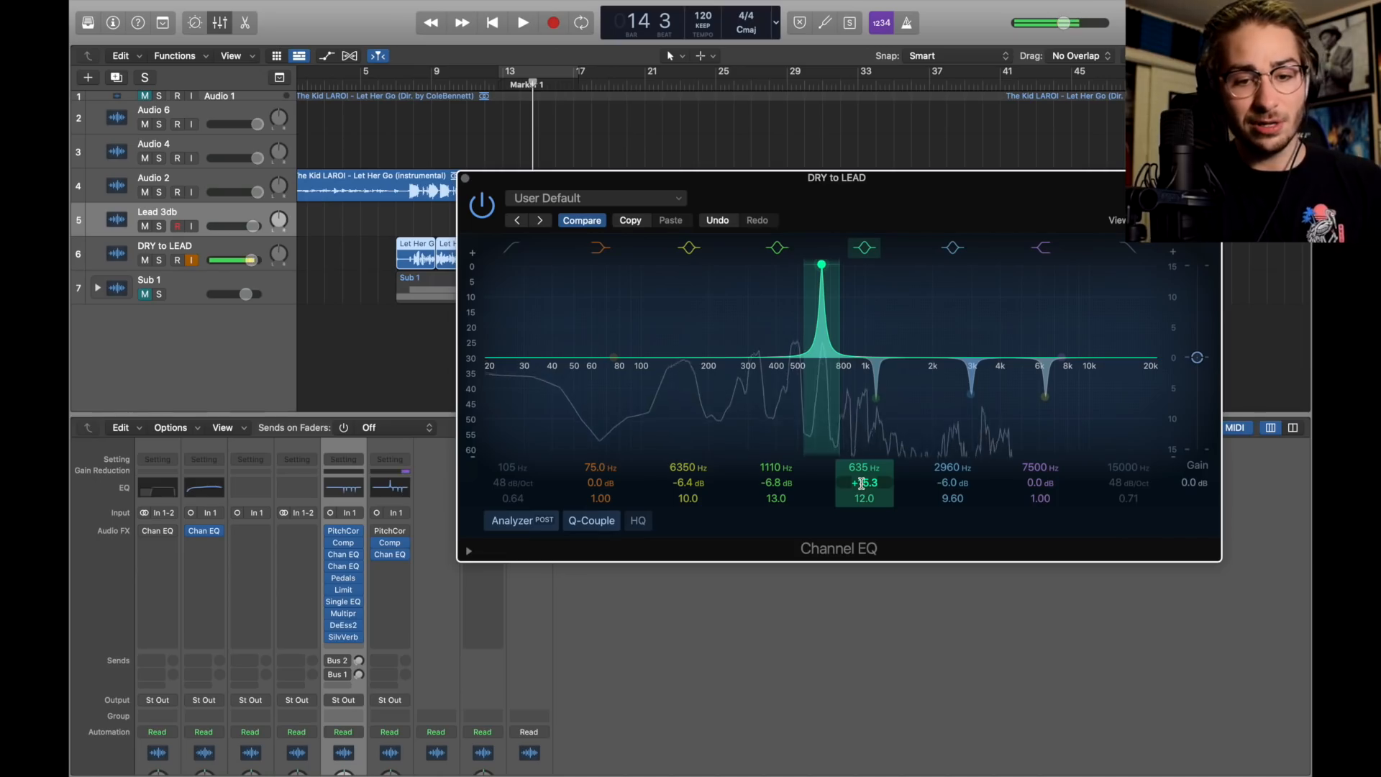
key("Return")
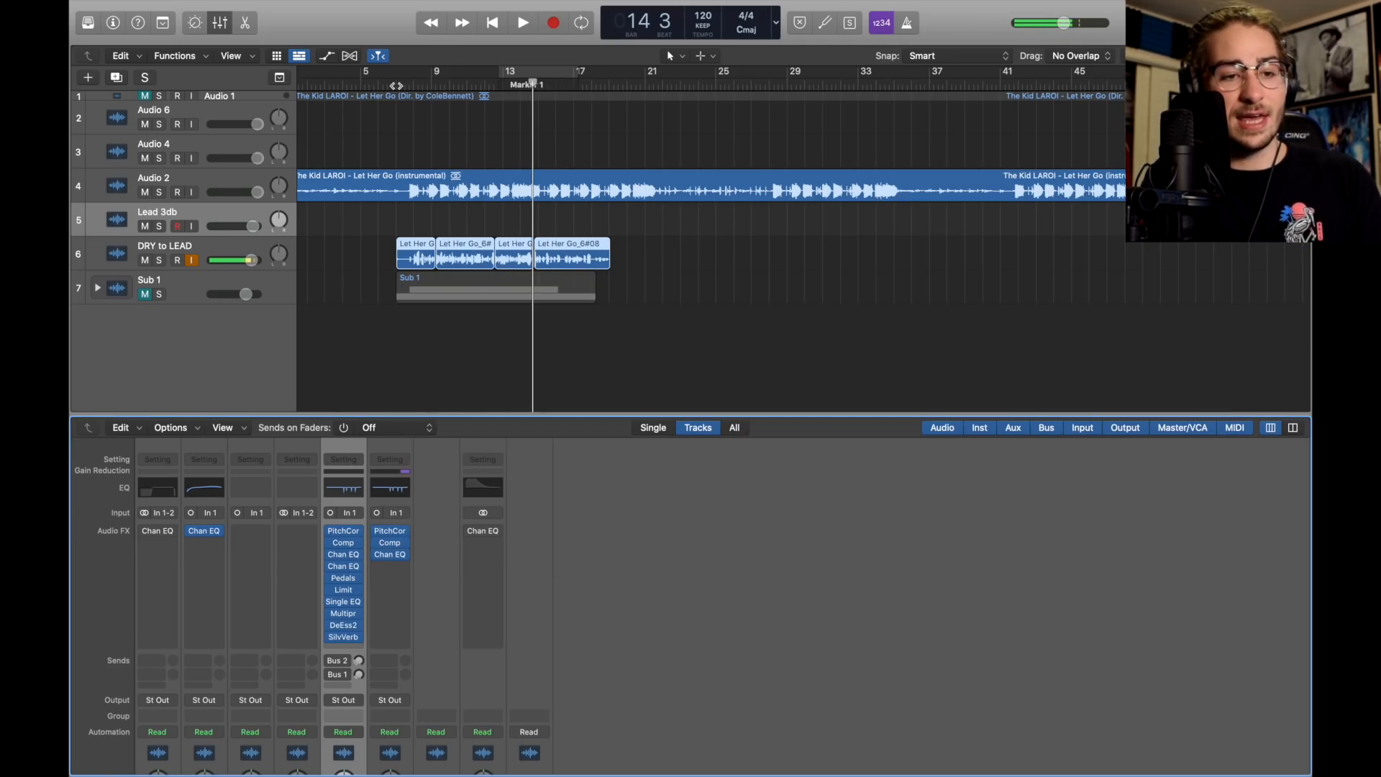
Play back the DRY to LEAD vocal with the first Channel EQ applied
left_click(450, 81)
key("space")
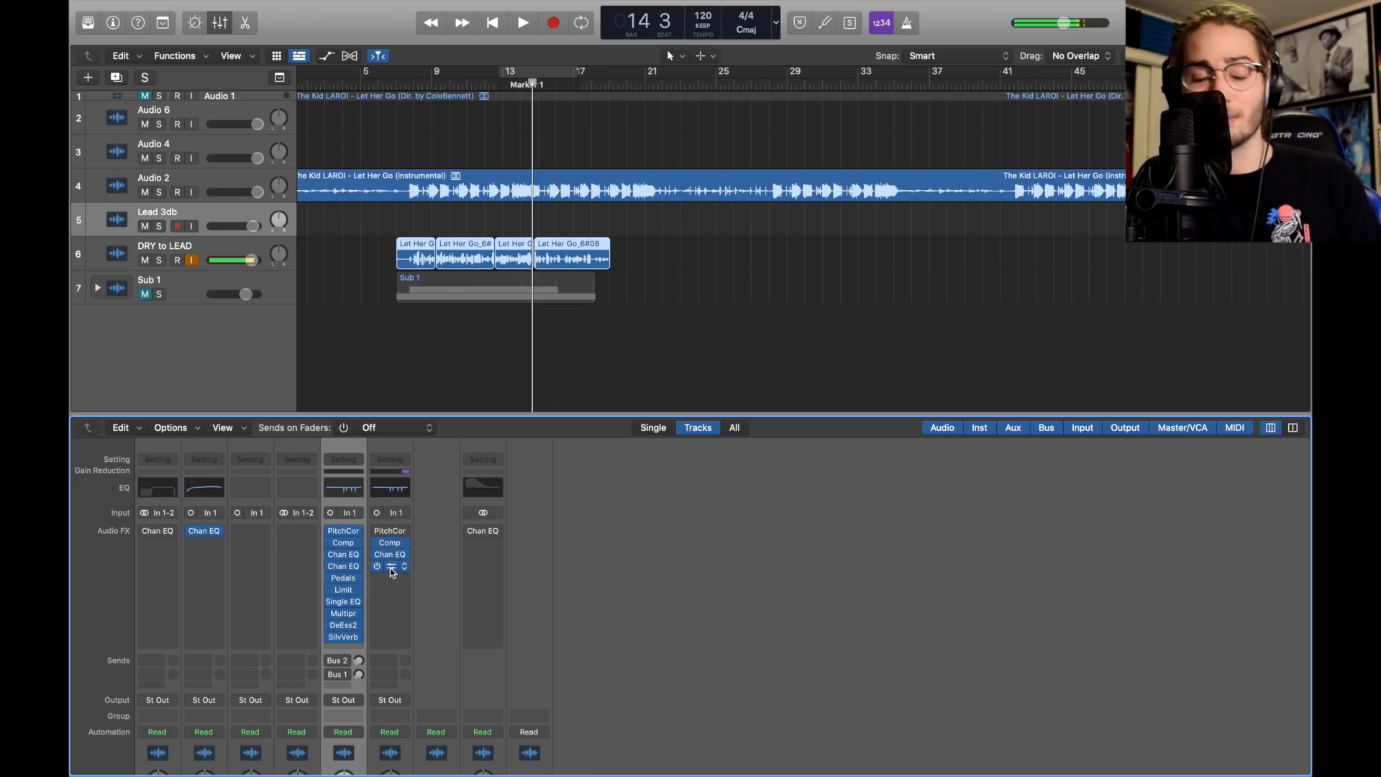
Insert a second Channel EQ with a 175 Hz, 48 dB/Oct low cut, dips at 296 and 510 Hz, and a +4.0 dB shelf at 4000 Hz
left_click(390, 567)
left_click(676, 645)
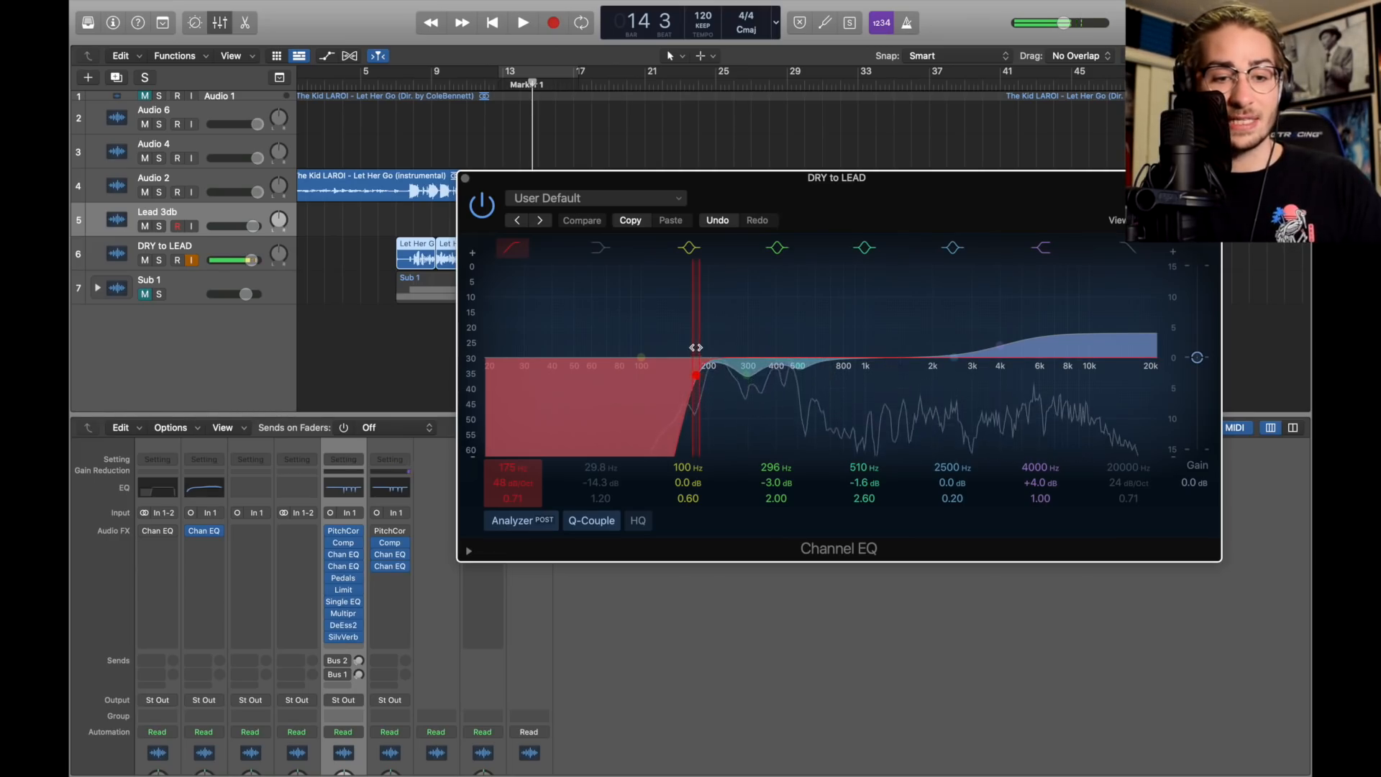
left_click(697, 377)
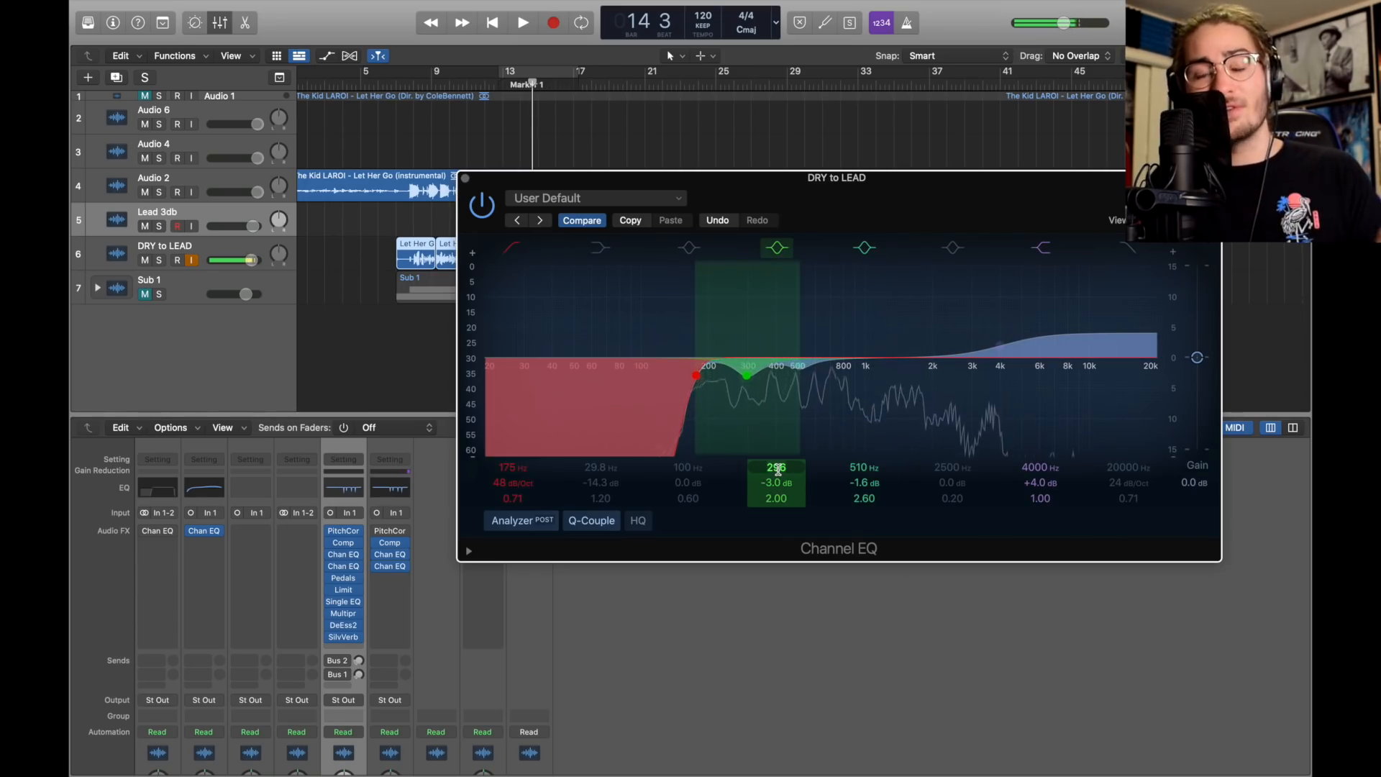
left_click(465, 178)
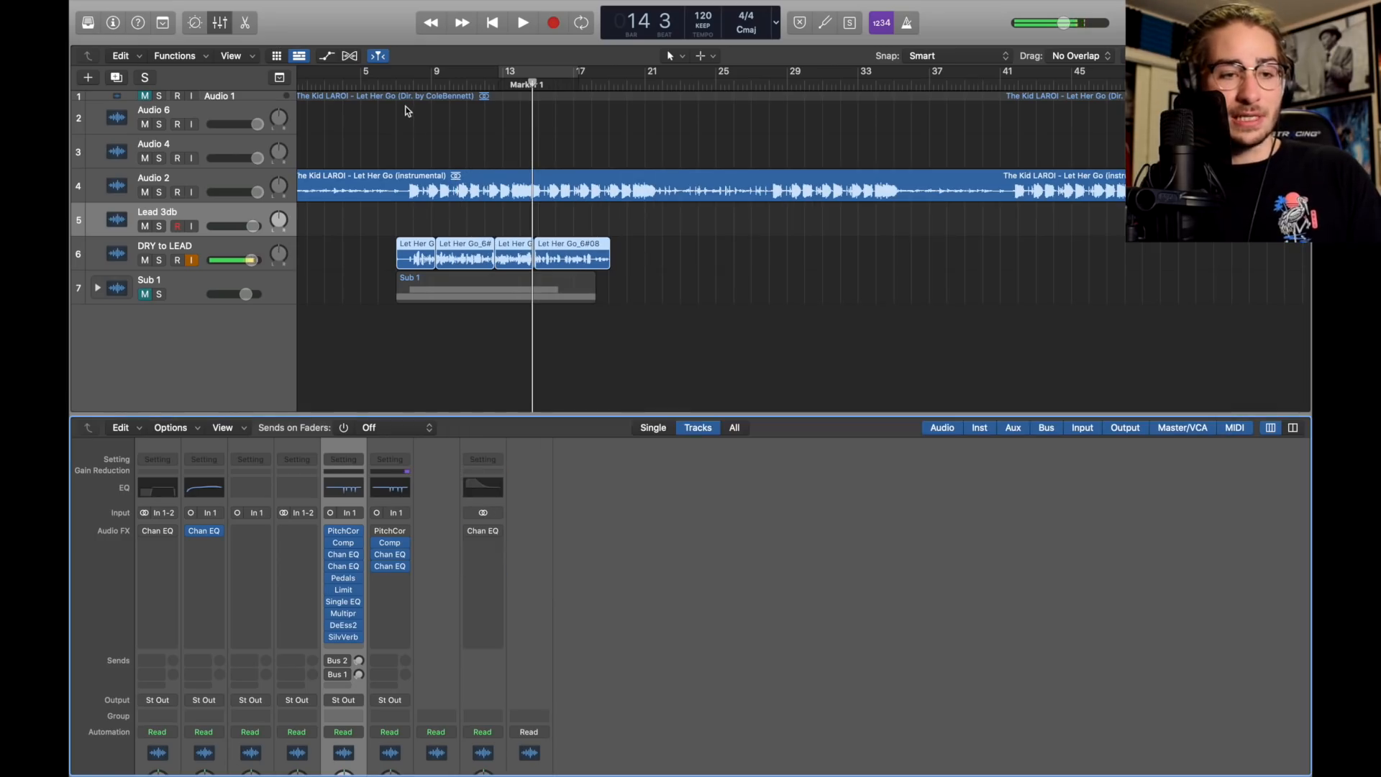
Play back the DRY to LEAD vocal with both Channel EQs applied
mouse_move(377, 536)
key("space")
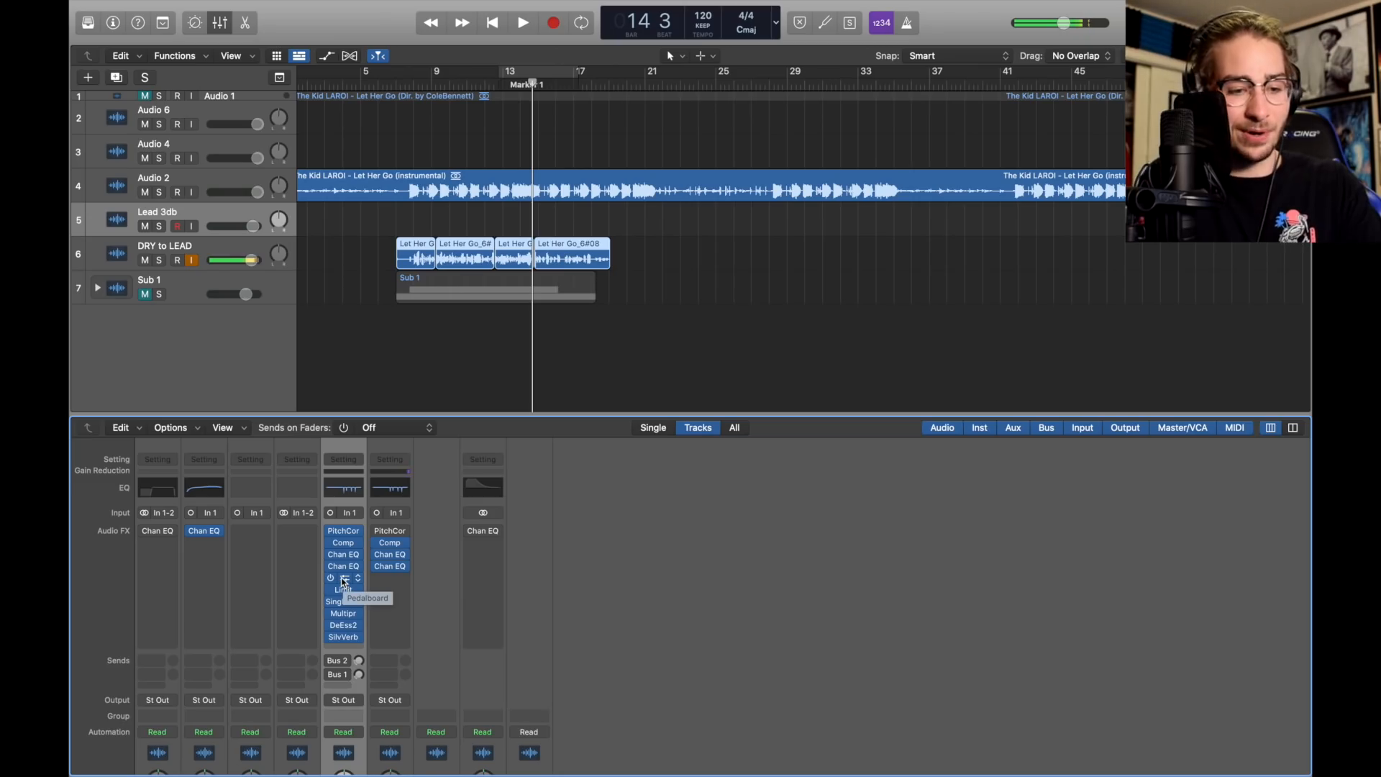
Copy the Pedalboard from the Lead 3db channel to the DRY to LEAD insert below the Channel EQs and load it in mono
left_click_drag(343, 582, 380, 579)
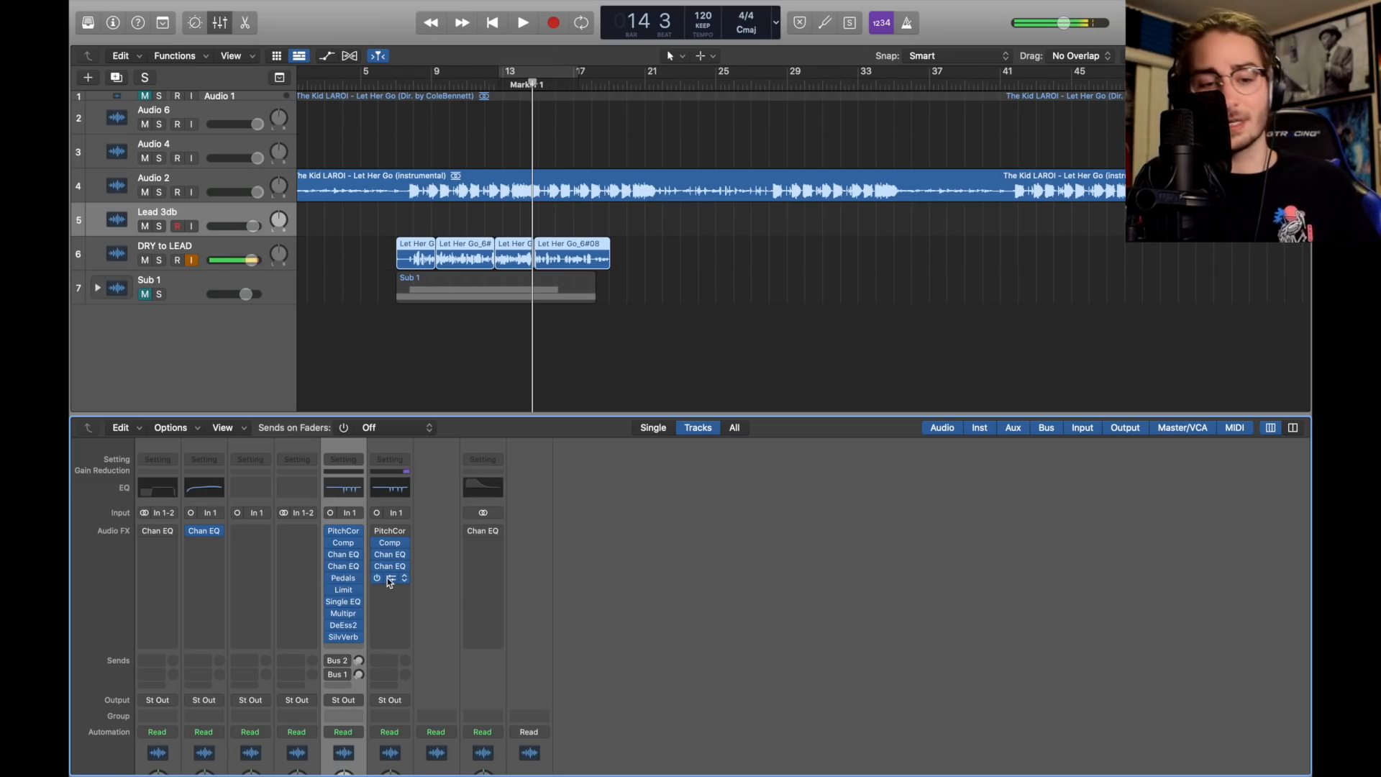
left_click(407, 579)
mouse_move(460, 601)
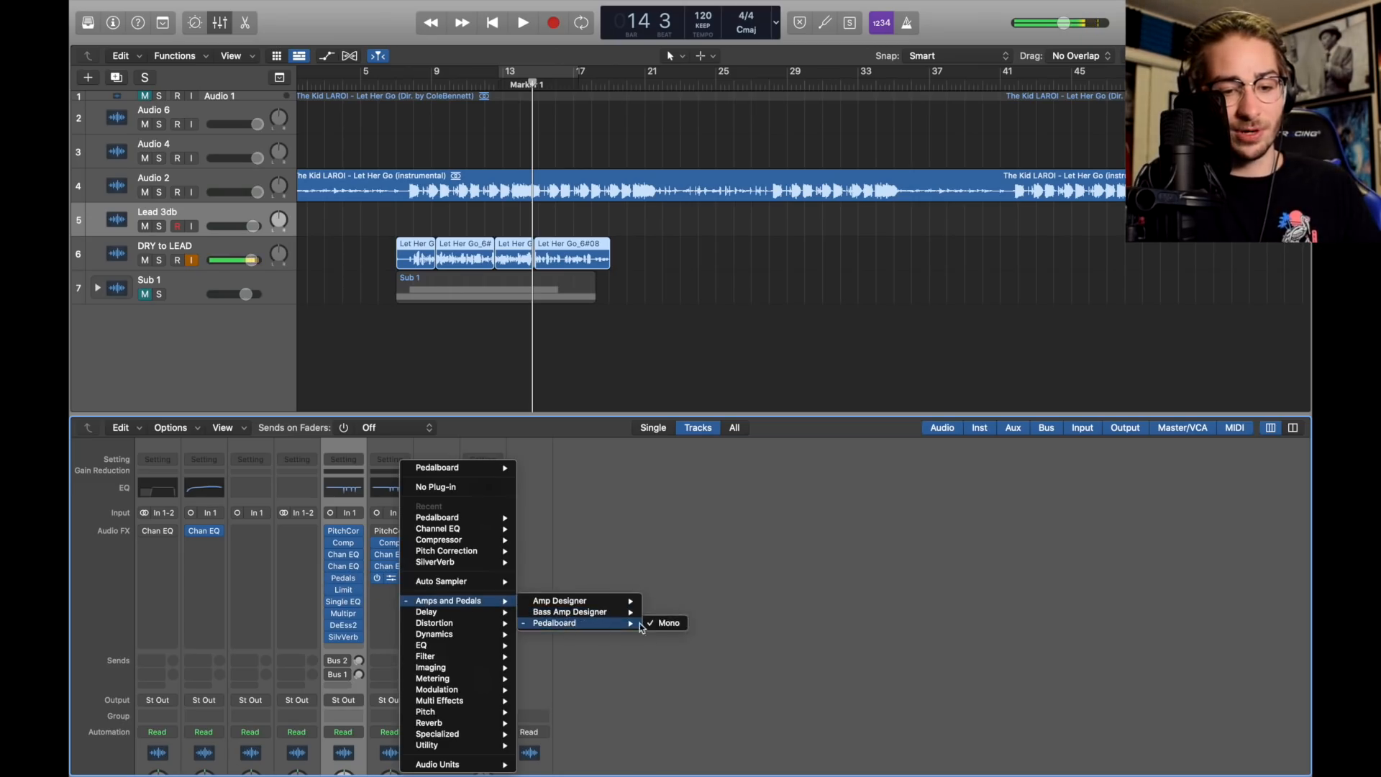
left_click(668, 623)
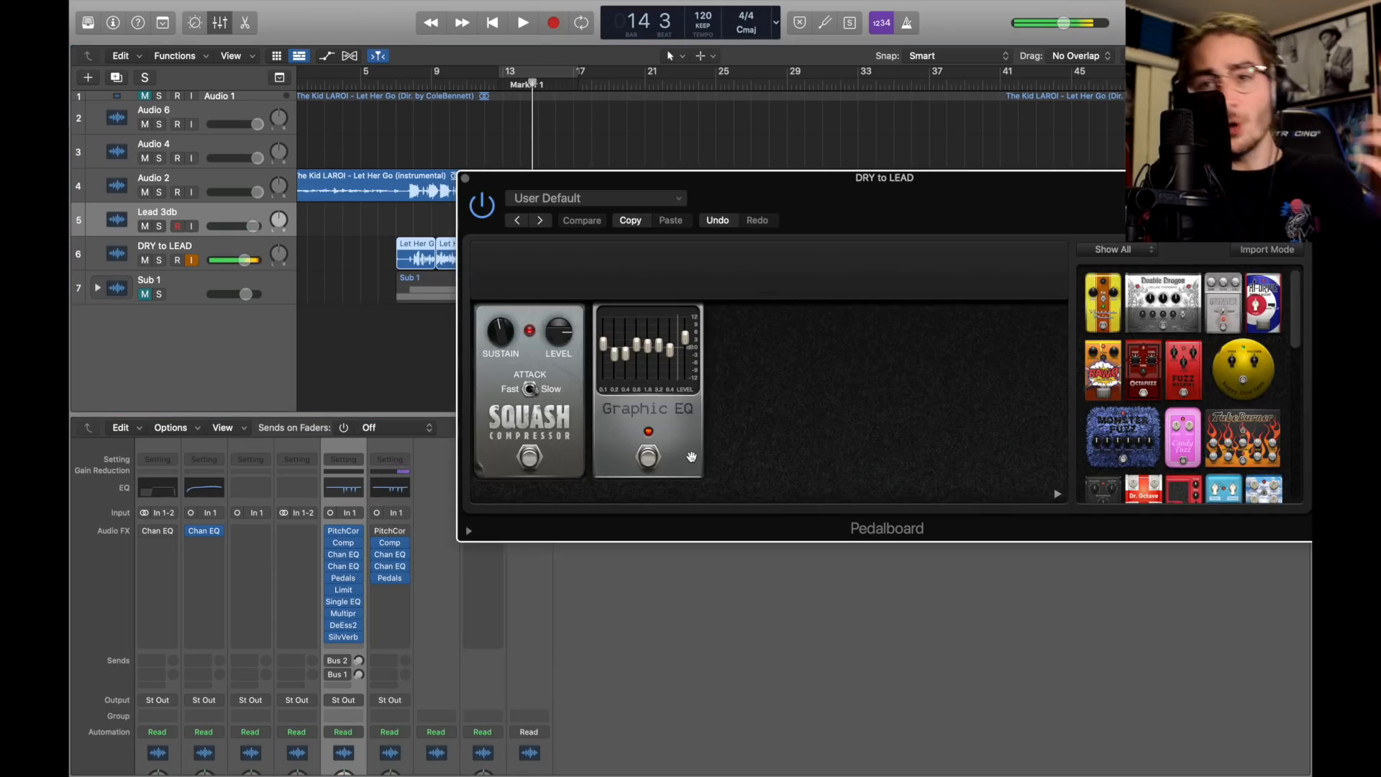
Place the Squash Compressor pedal first on the Pedalboard, adjust its attack switch and set its level to 4.0 dB
scroll(1113, 410, "down", 5)
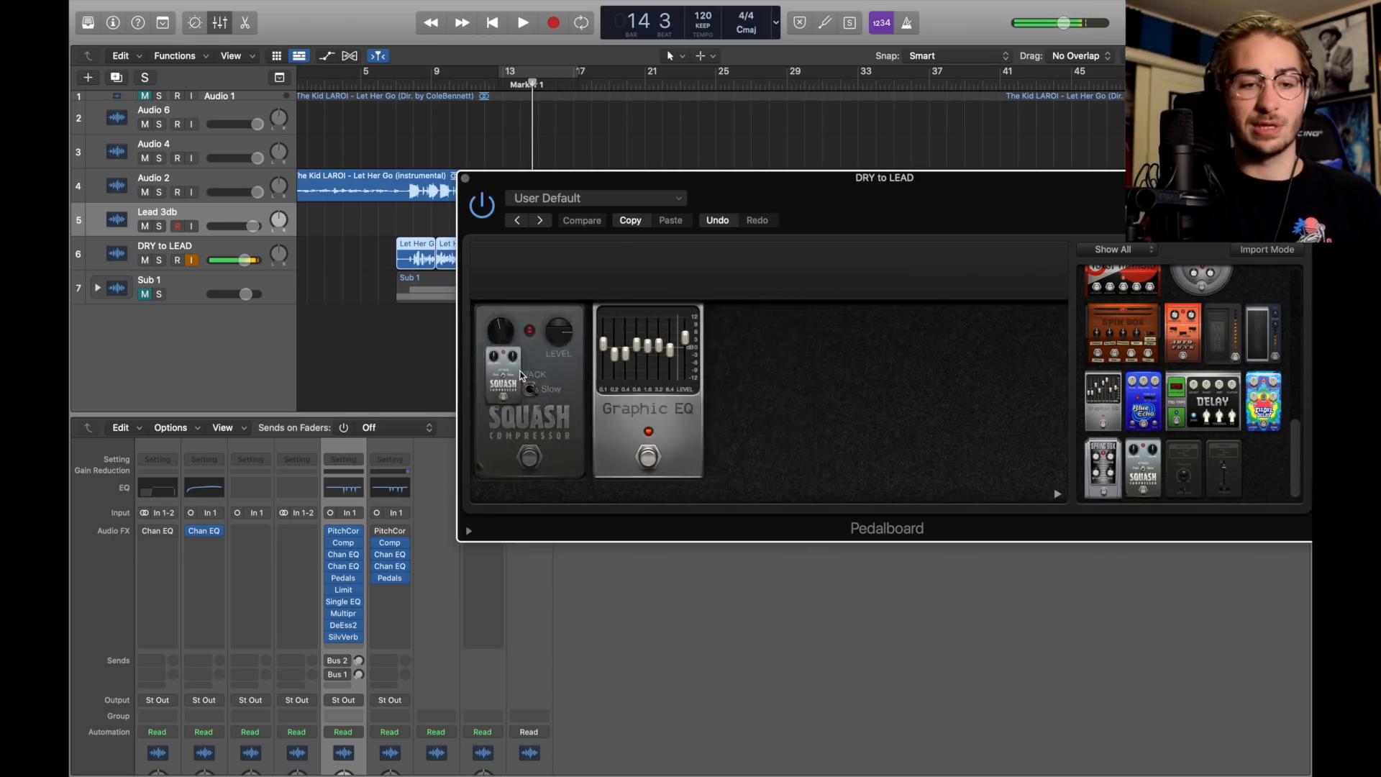
left_click(530, 389)
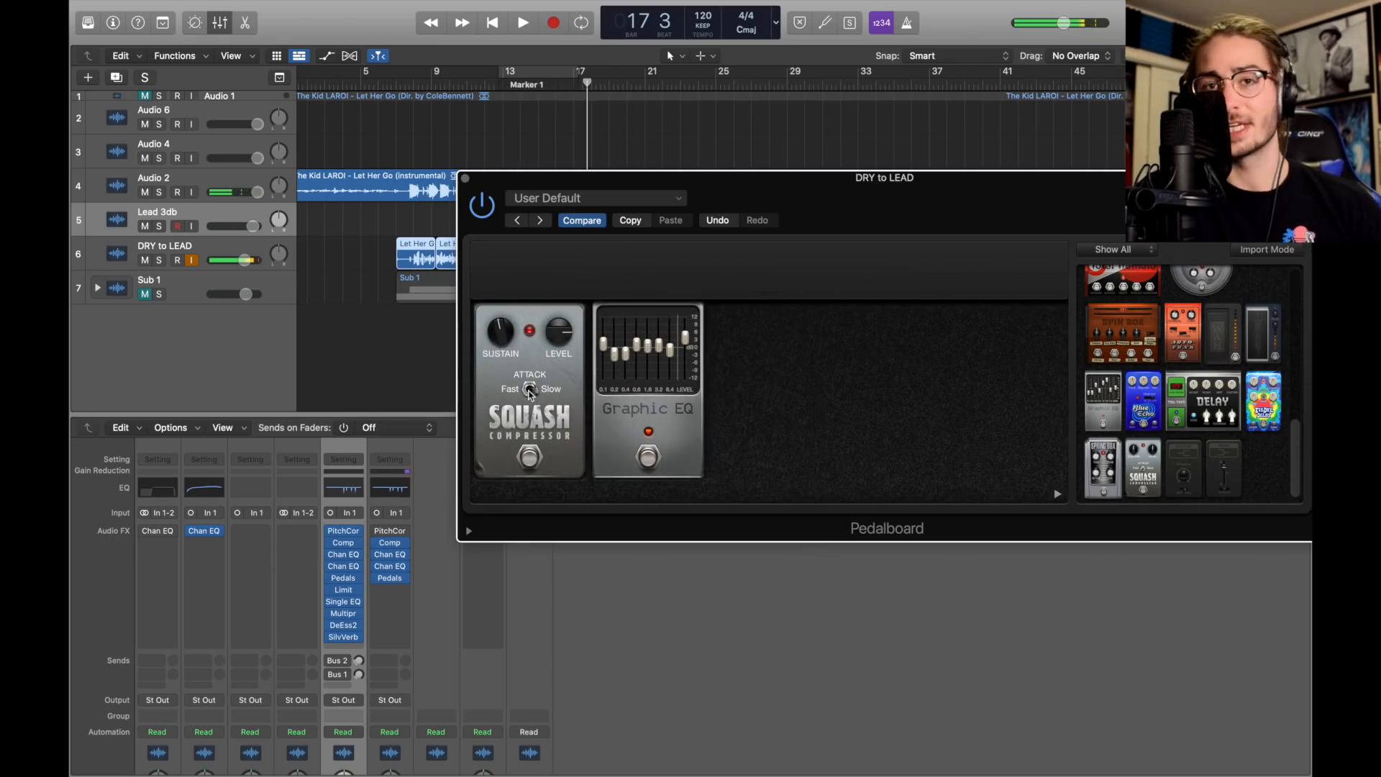
mouse_move(565, 338)
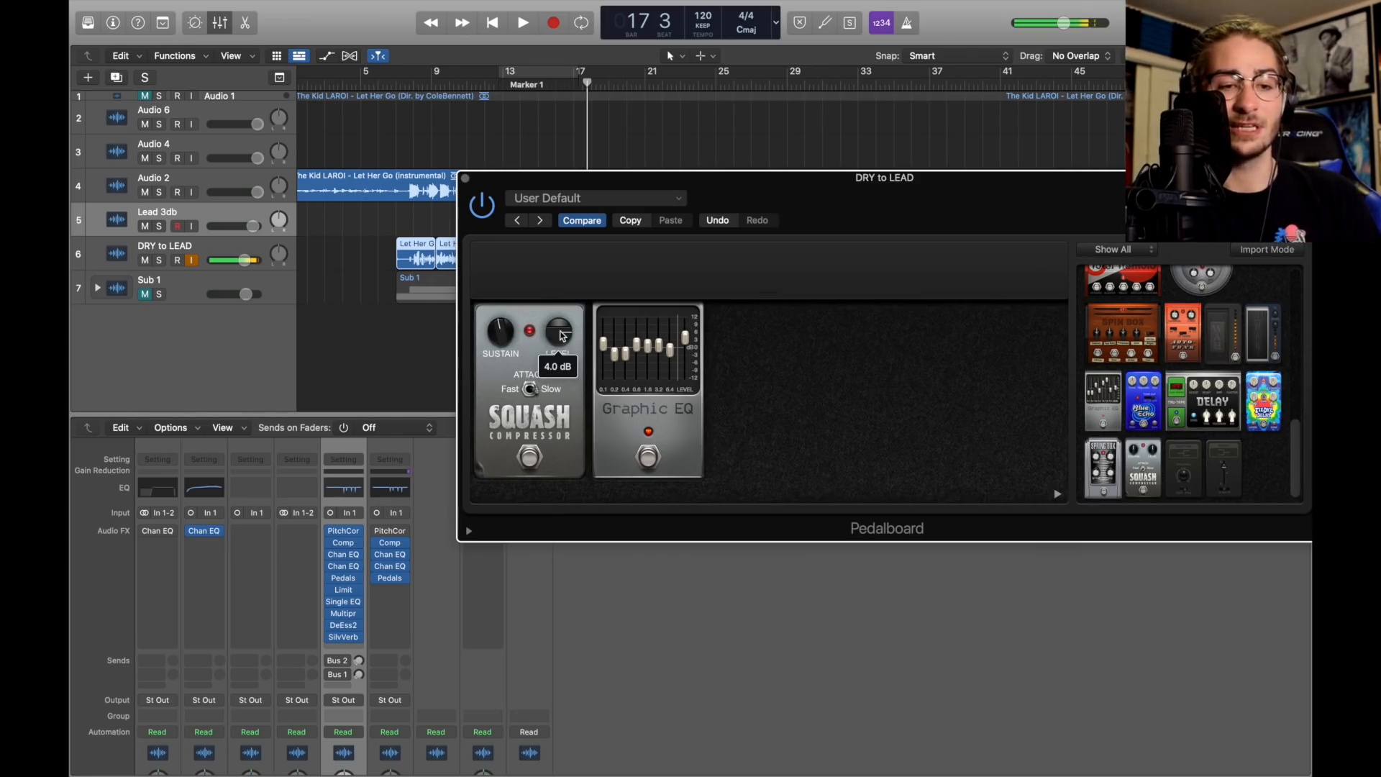
left_click_drag(560, 344, 562, 340)
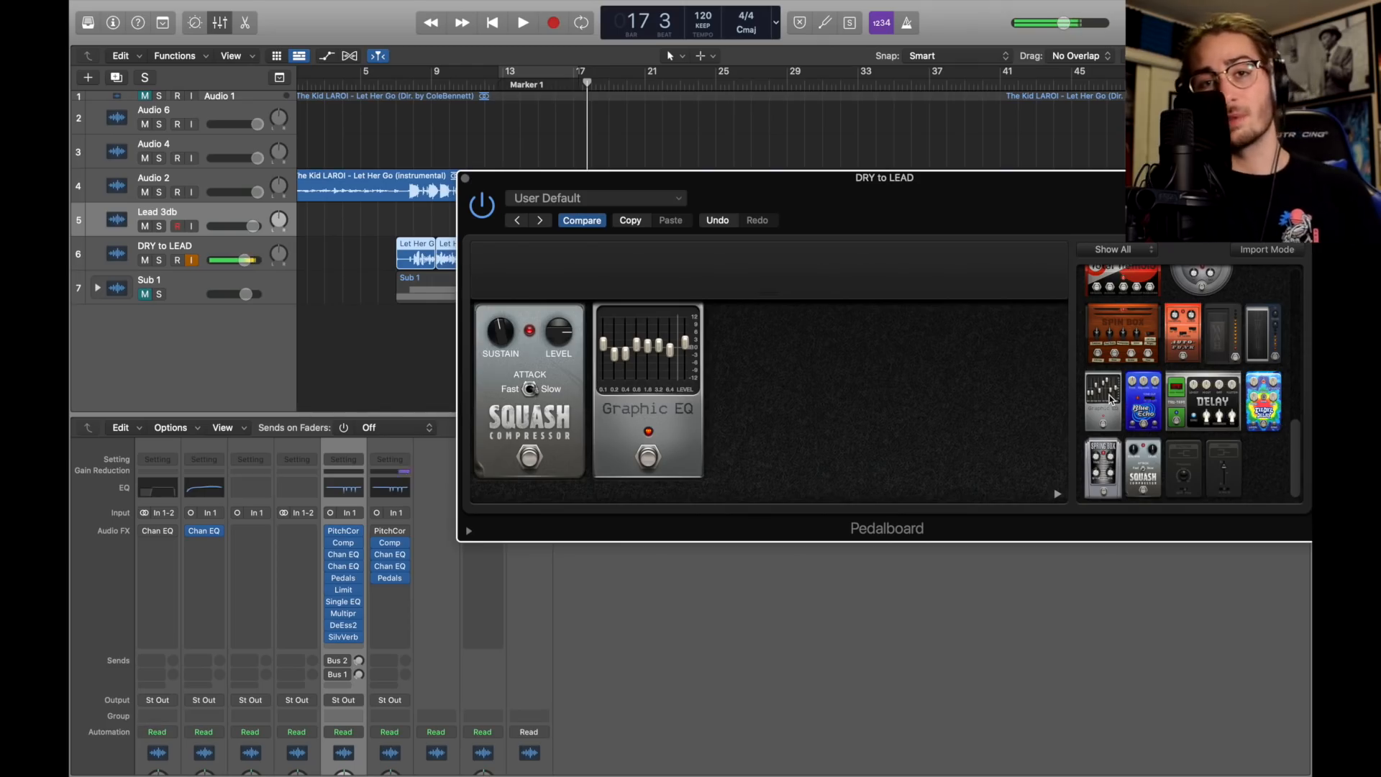
Place the Graphic EQ pedal after the Squash Compressor, check its band and level sliders, and close the Pedalboard
left_click_drag(1110, 399, 643, 345)
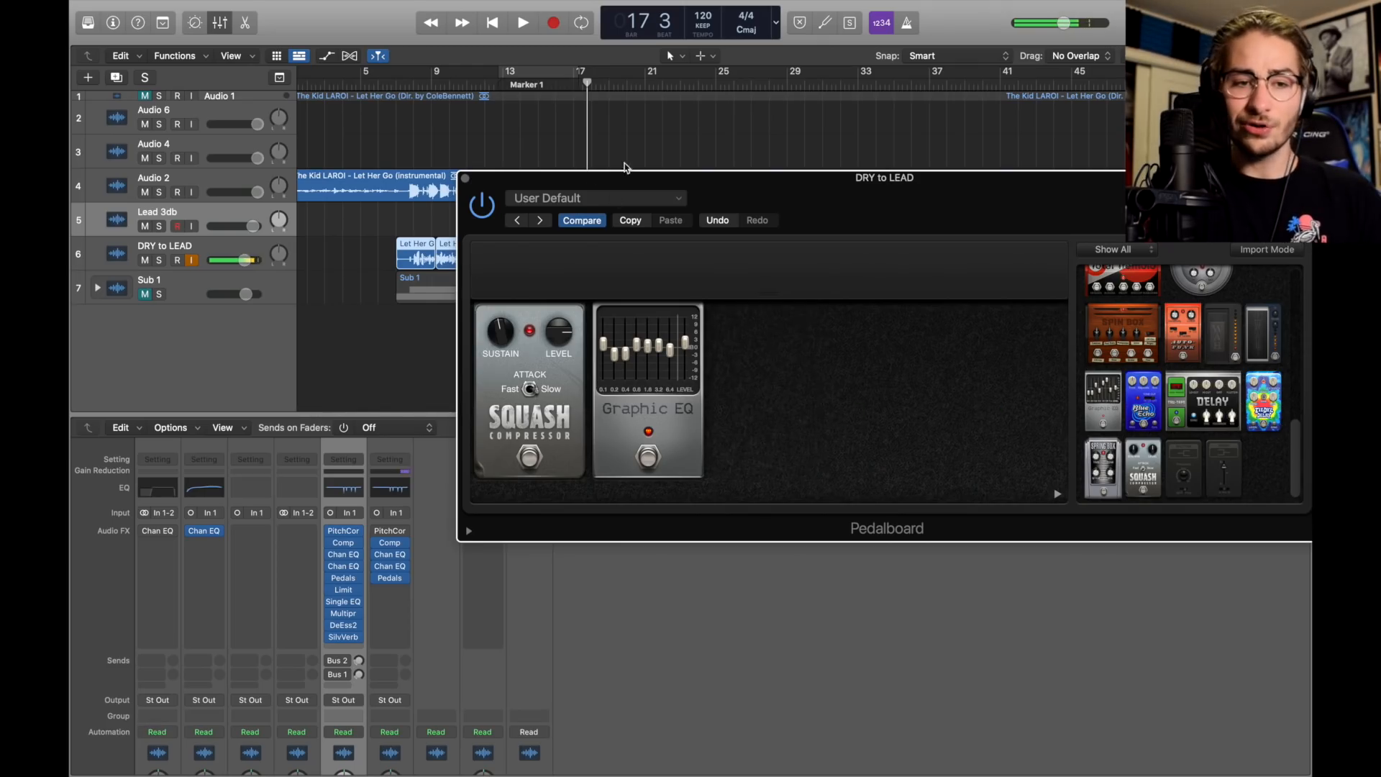
left_click_drag(523, 180, 453, 182)
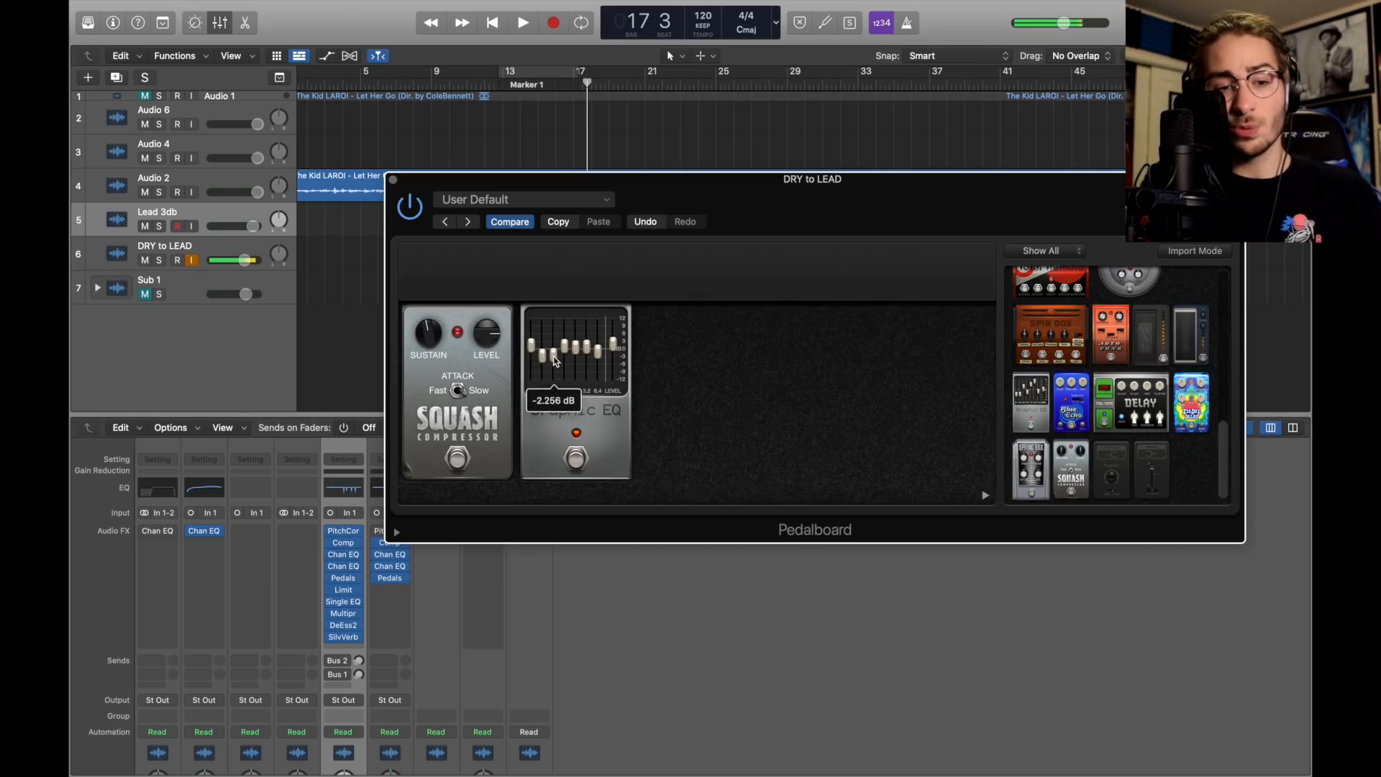
mouse_move(566, 348)
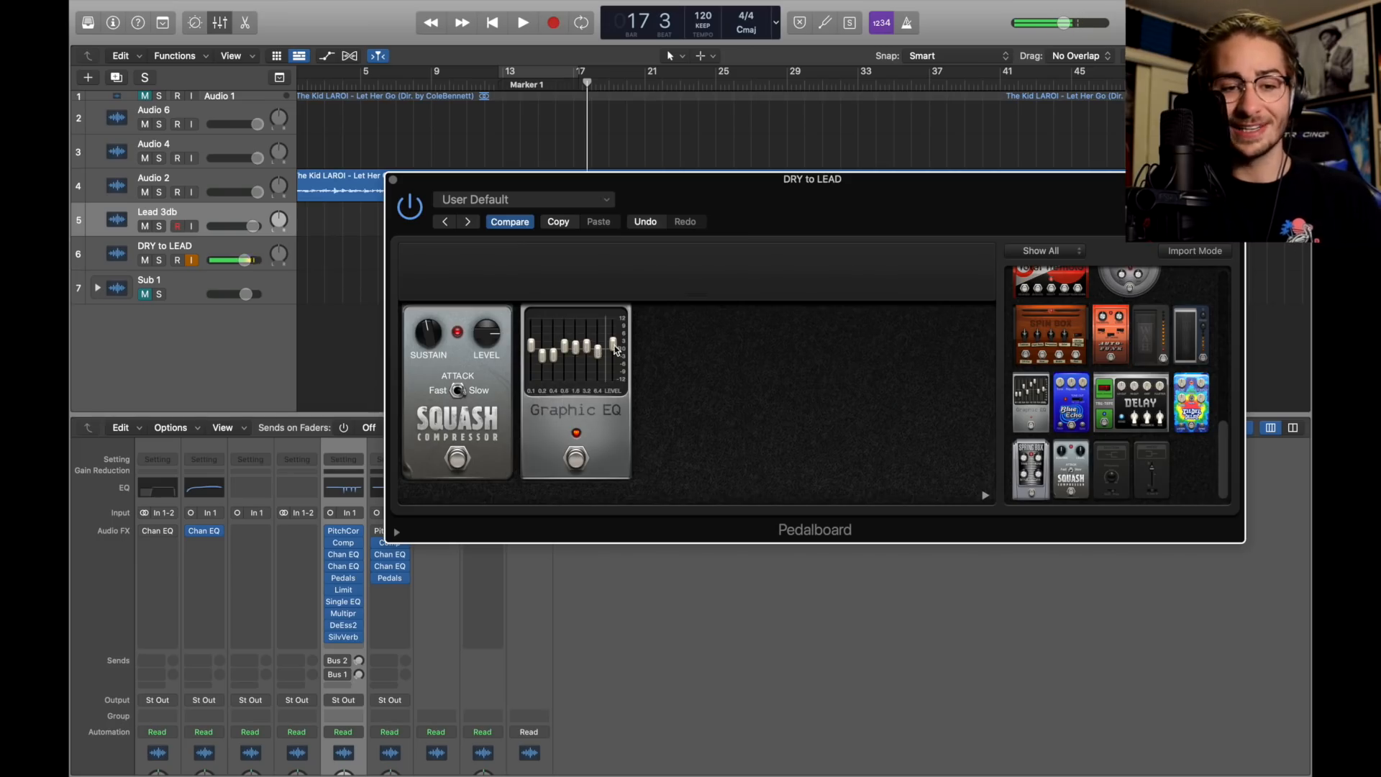
mouse_move(612, 347)
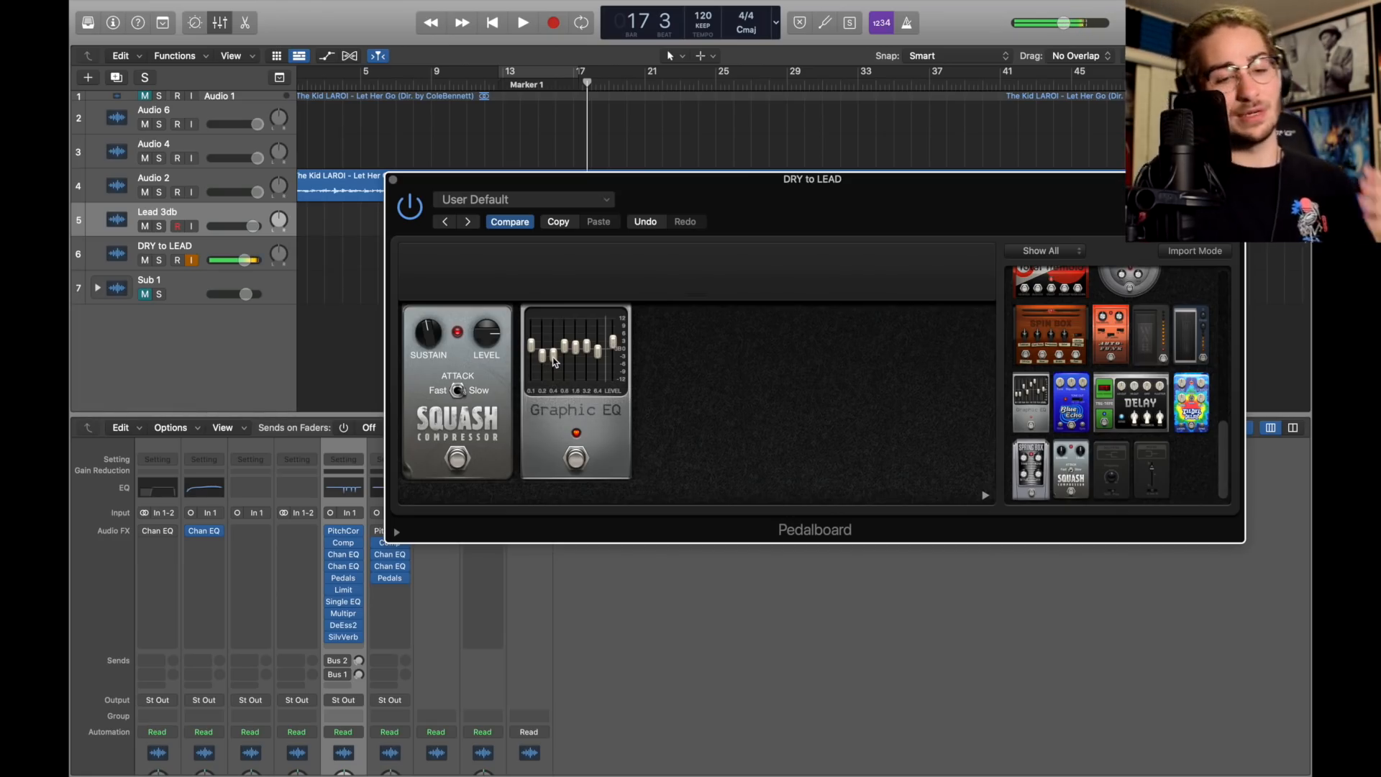
left_click(393, 179)
Play back the vocal from bar 7 with the Pedalboard applied and lower the DRY to LEAD volume slightly
left_click(395, 87)
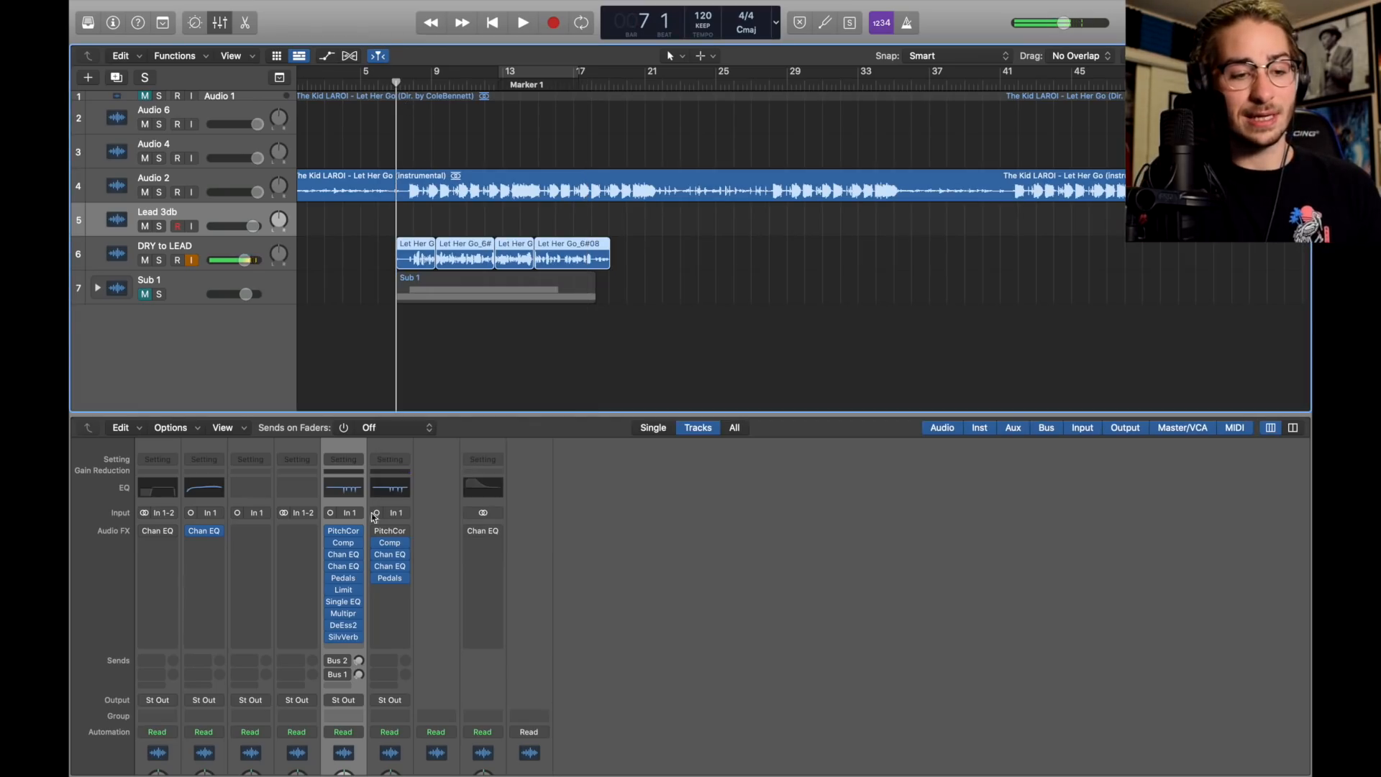
key("space")
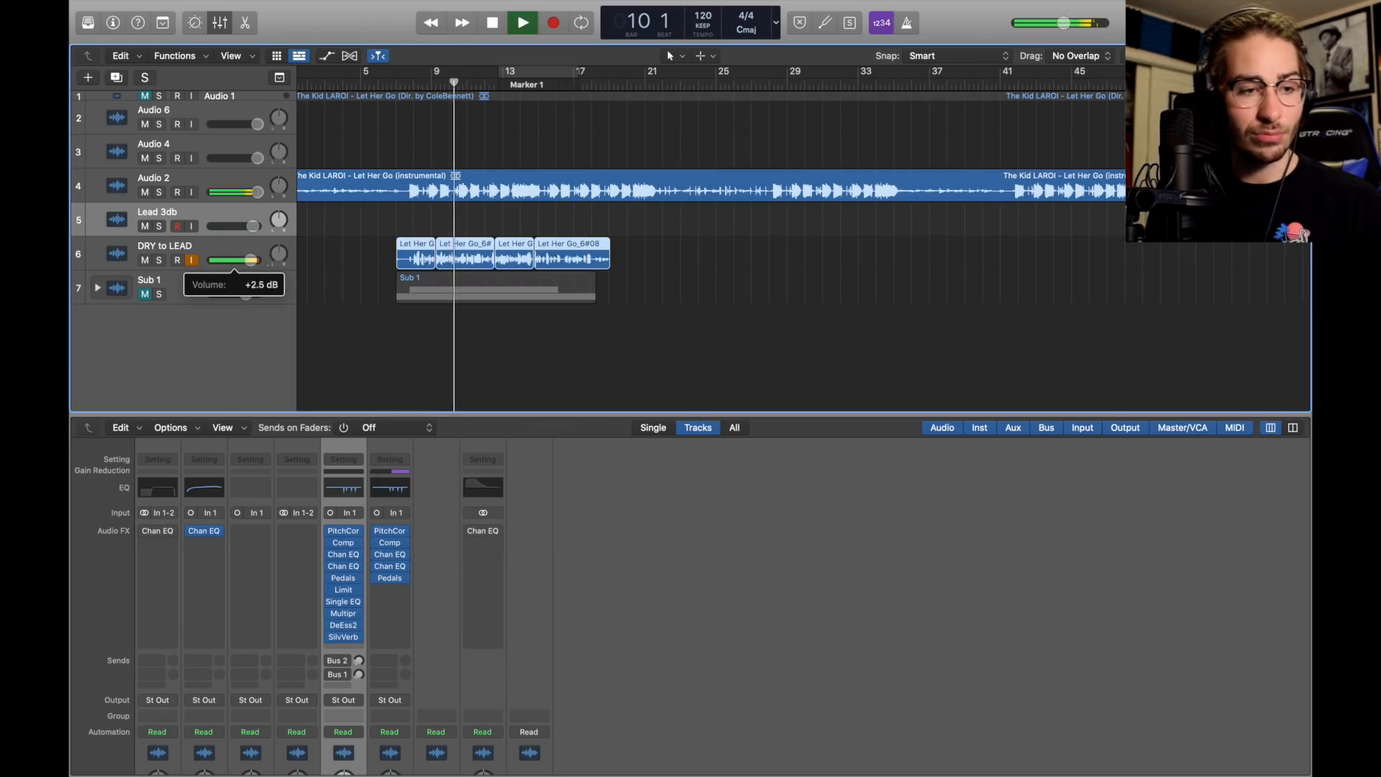
left_click_drag(246, 260, 246, 260)
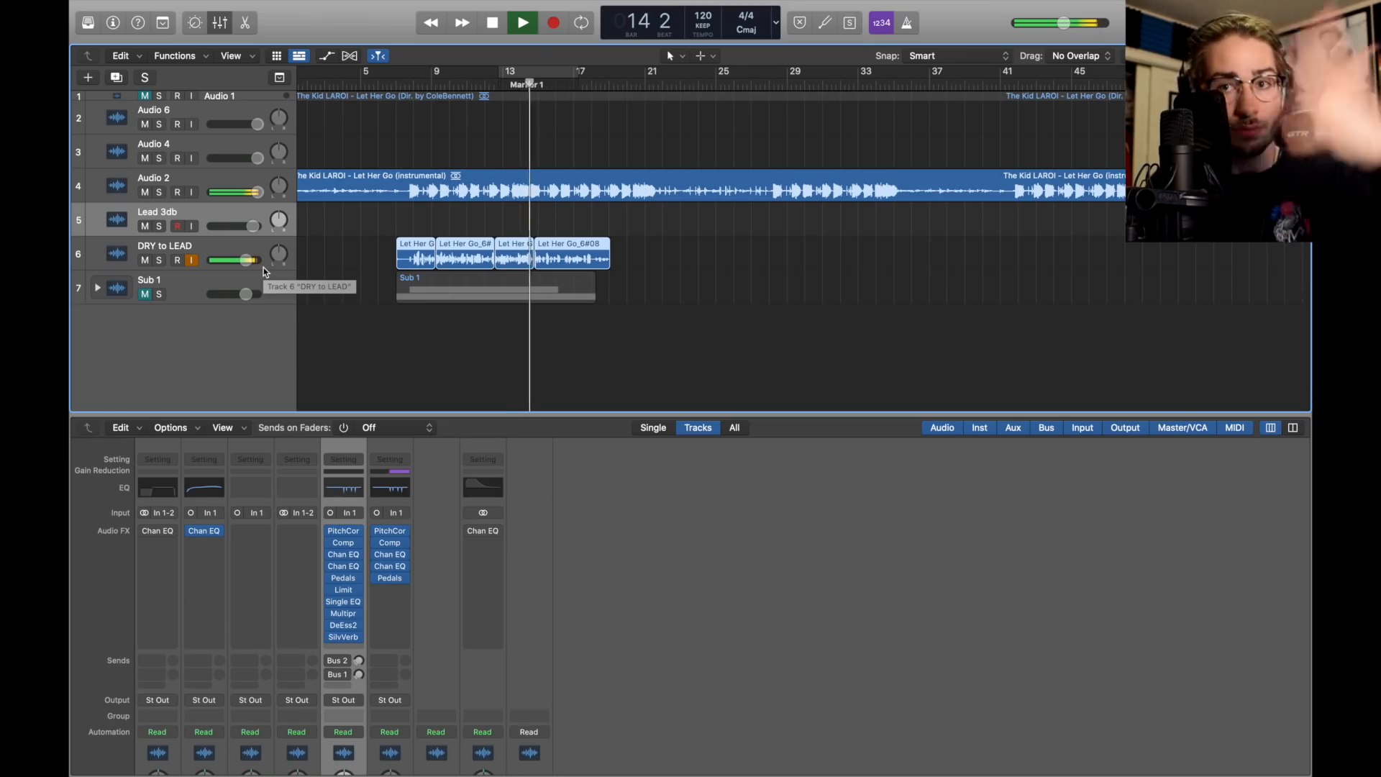
left_click(375, 569)
key("space")
Insert a mono Limiter below the Pedalboard on the DRY to LEAD channel
left_click(378, 586)
mouse_move(410, 725)
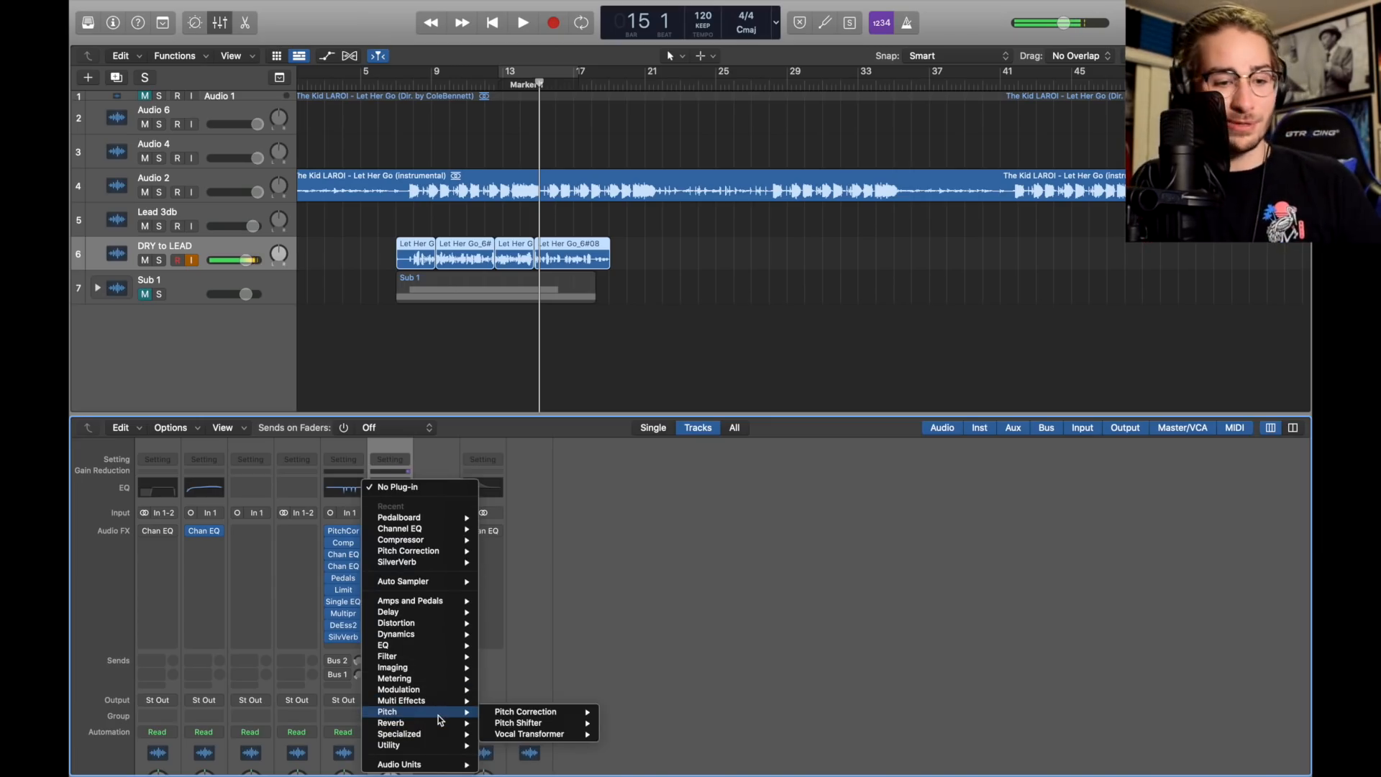
mouse_move(432, 634)
mouse_move(514, 690)
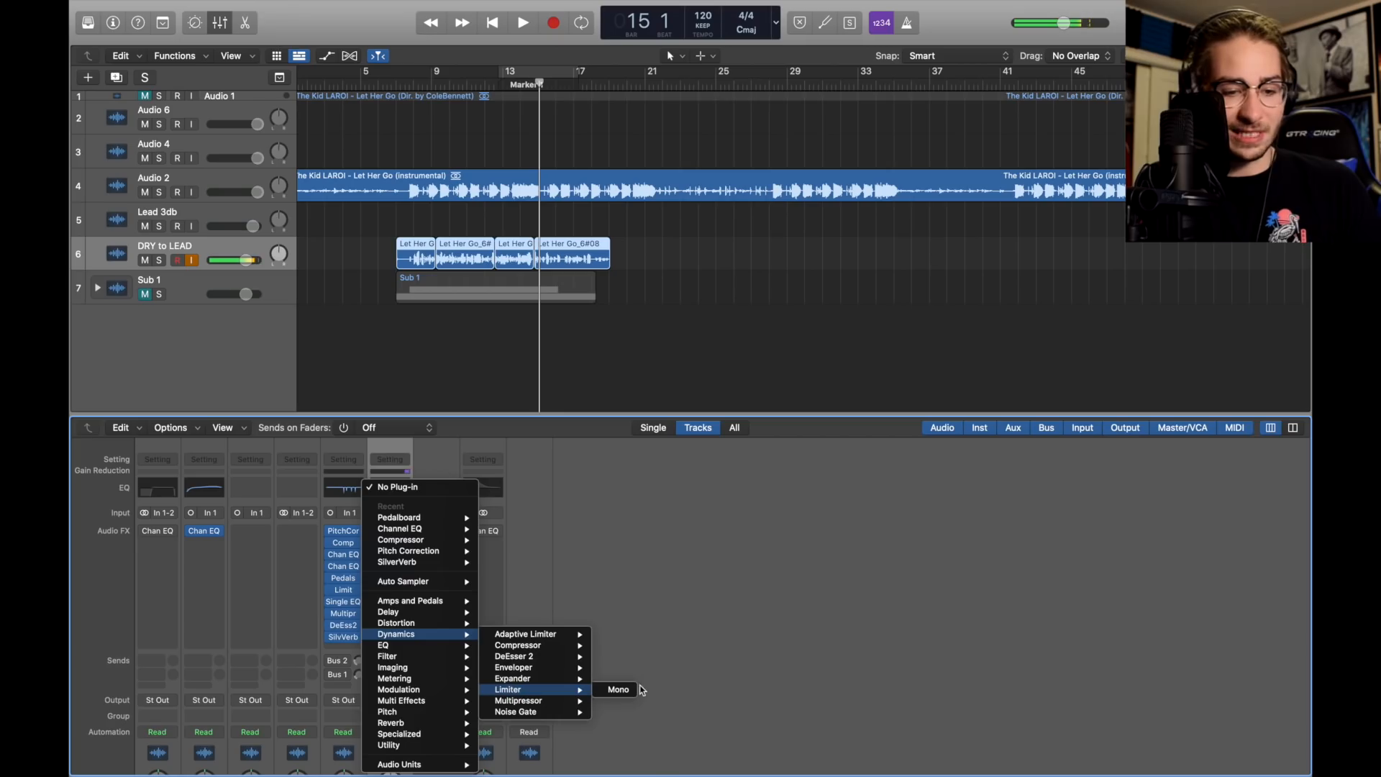
left_click(618, 689)
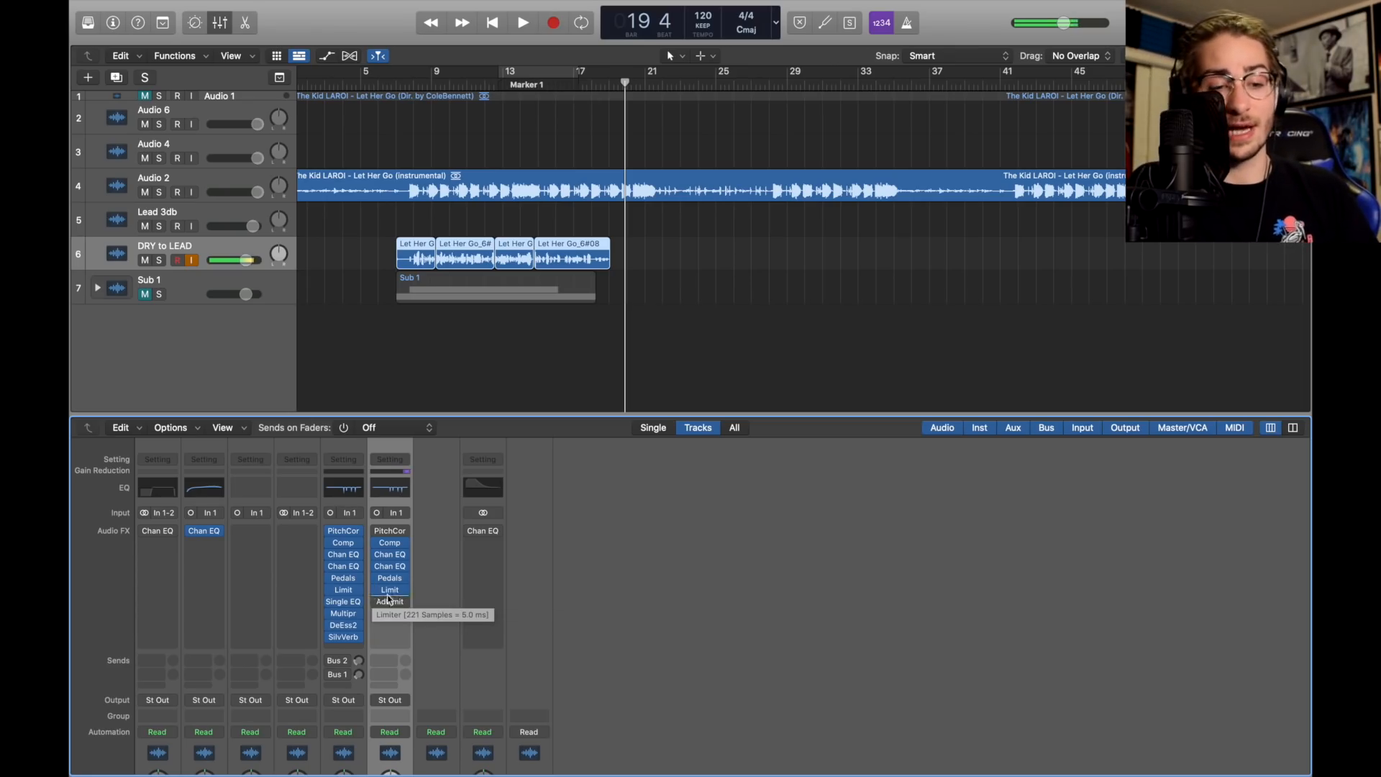
Insert a mono Adaptive Limiter with 4.0 dB gain, -2.0 dB out ceiling and 50 ms lookahead, and play back the vocal
left_click(400, 604)
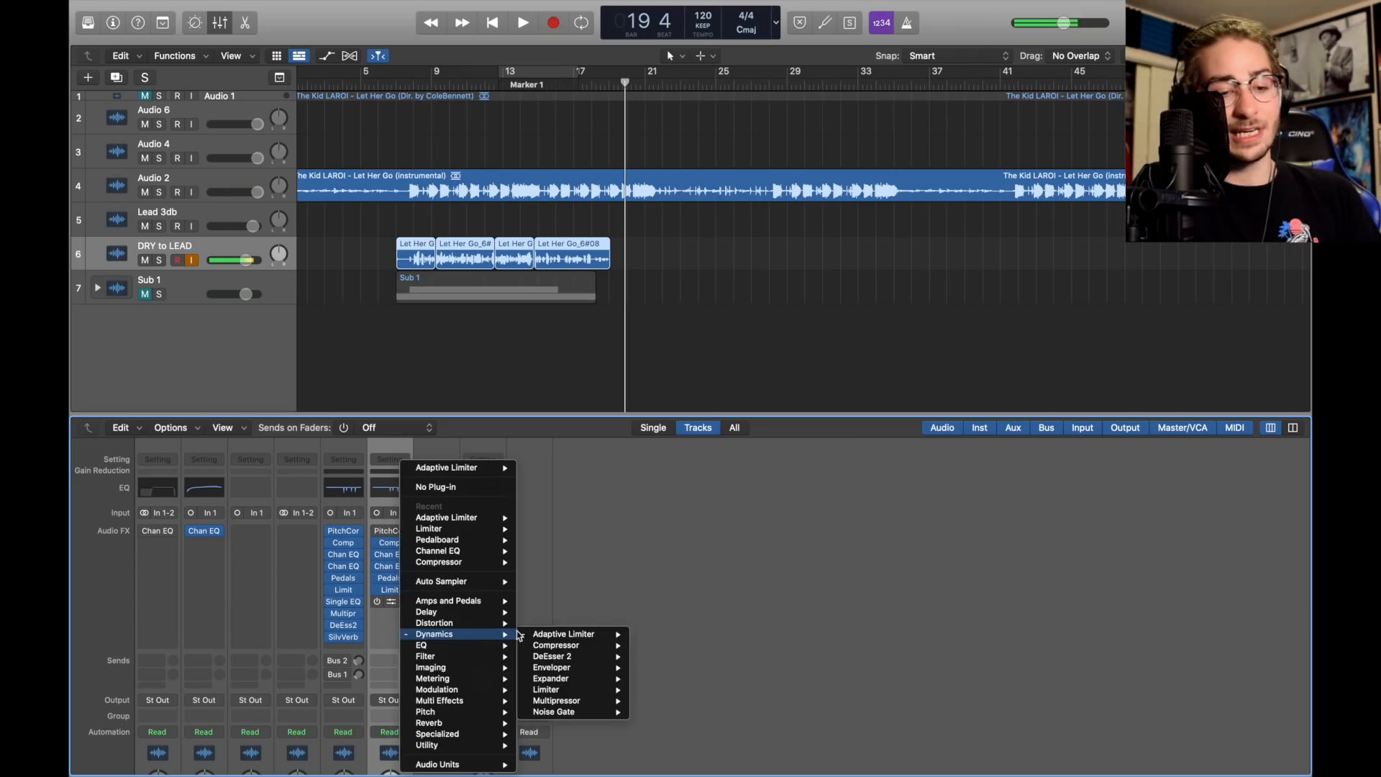
left_click(654, 634)
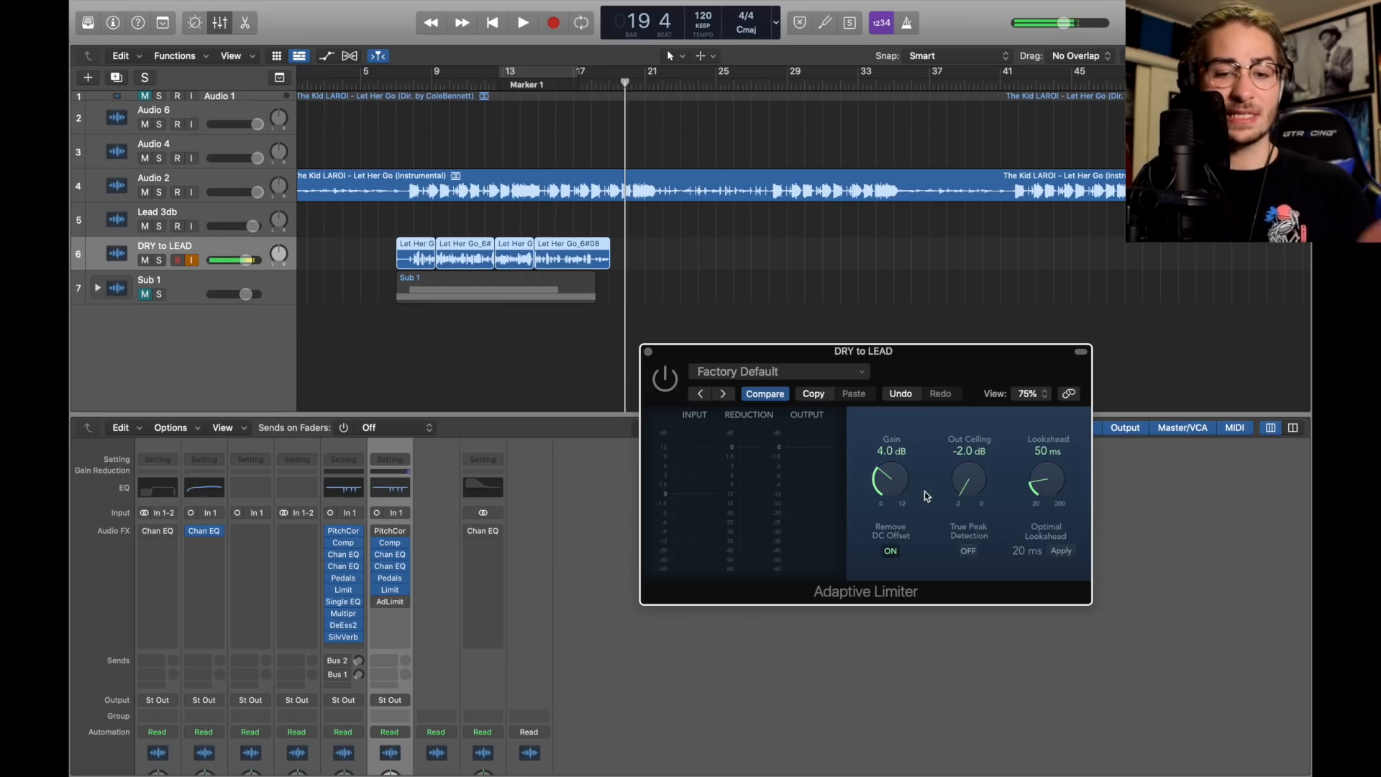
key("super+w")
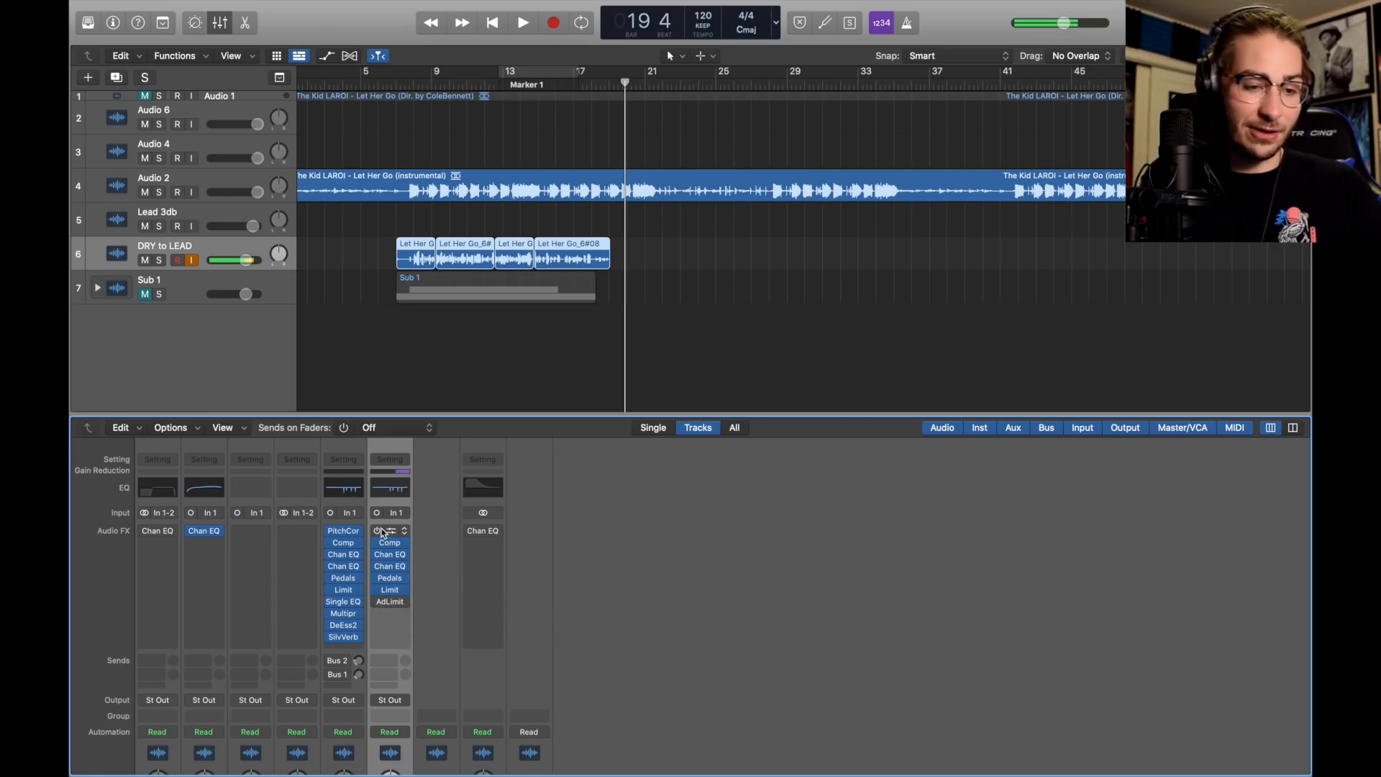
key("space")
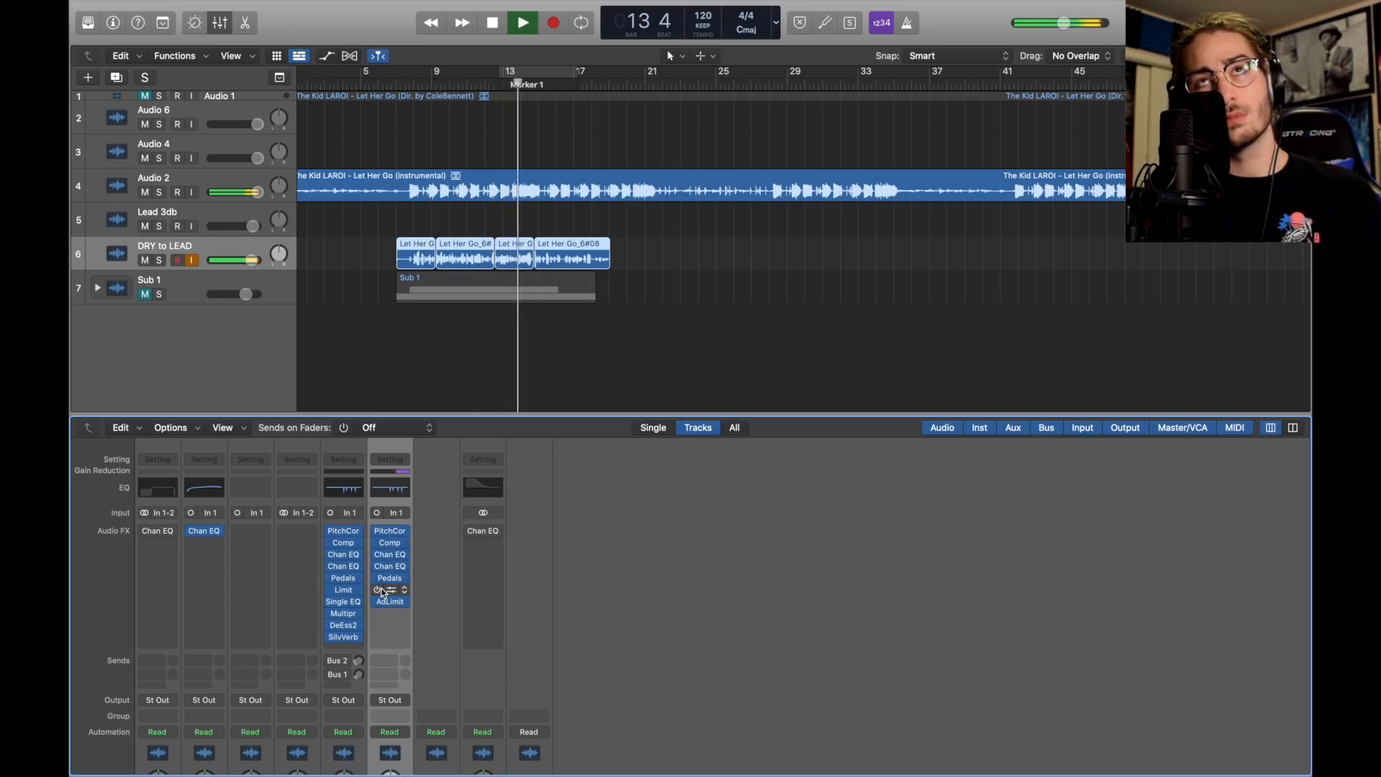
key("space")
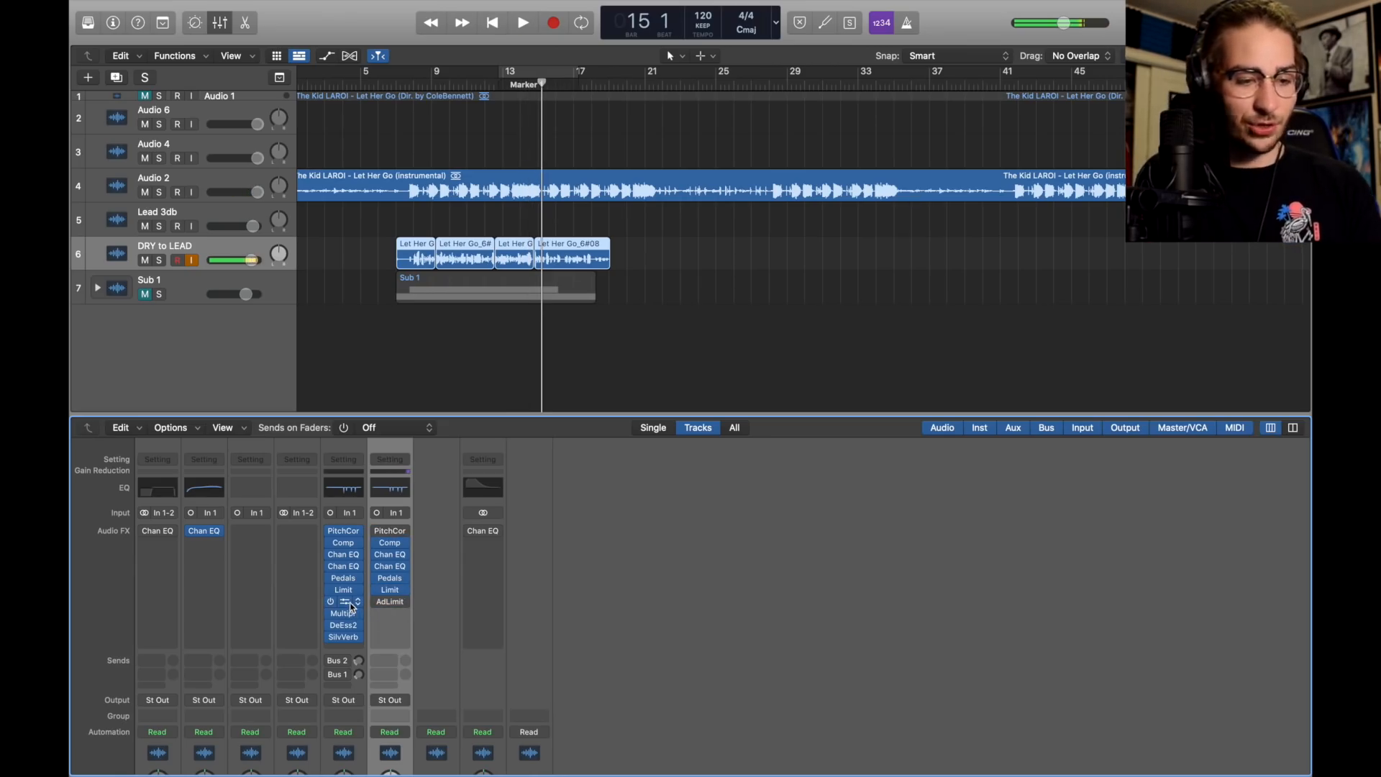
Insert a mono Single Band EQ on DRY to LEAD, using a low shelf at 20000 Hz with -2.0 dB gain and Q 0.71
left_click(390, 613)
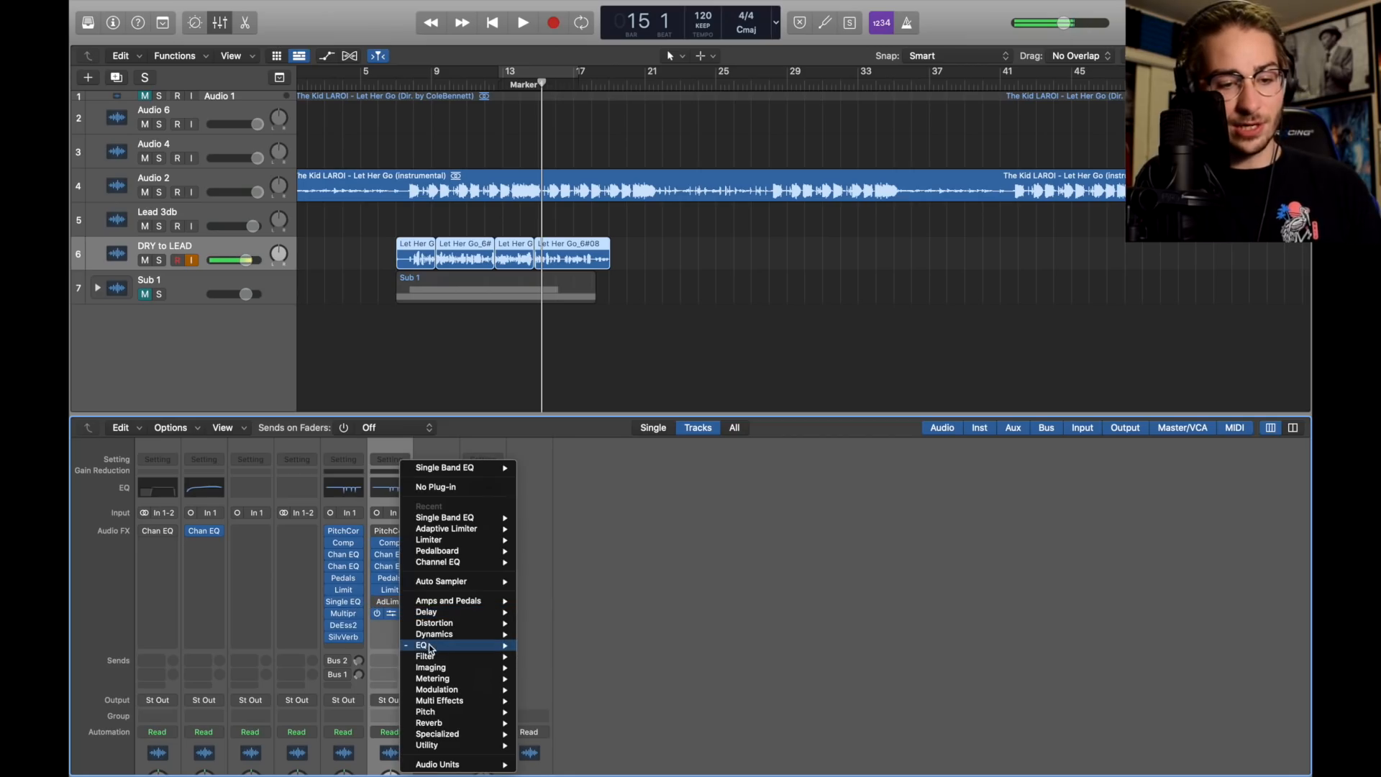
mouse_move(438, 646)
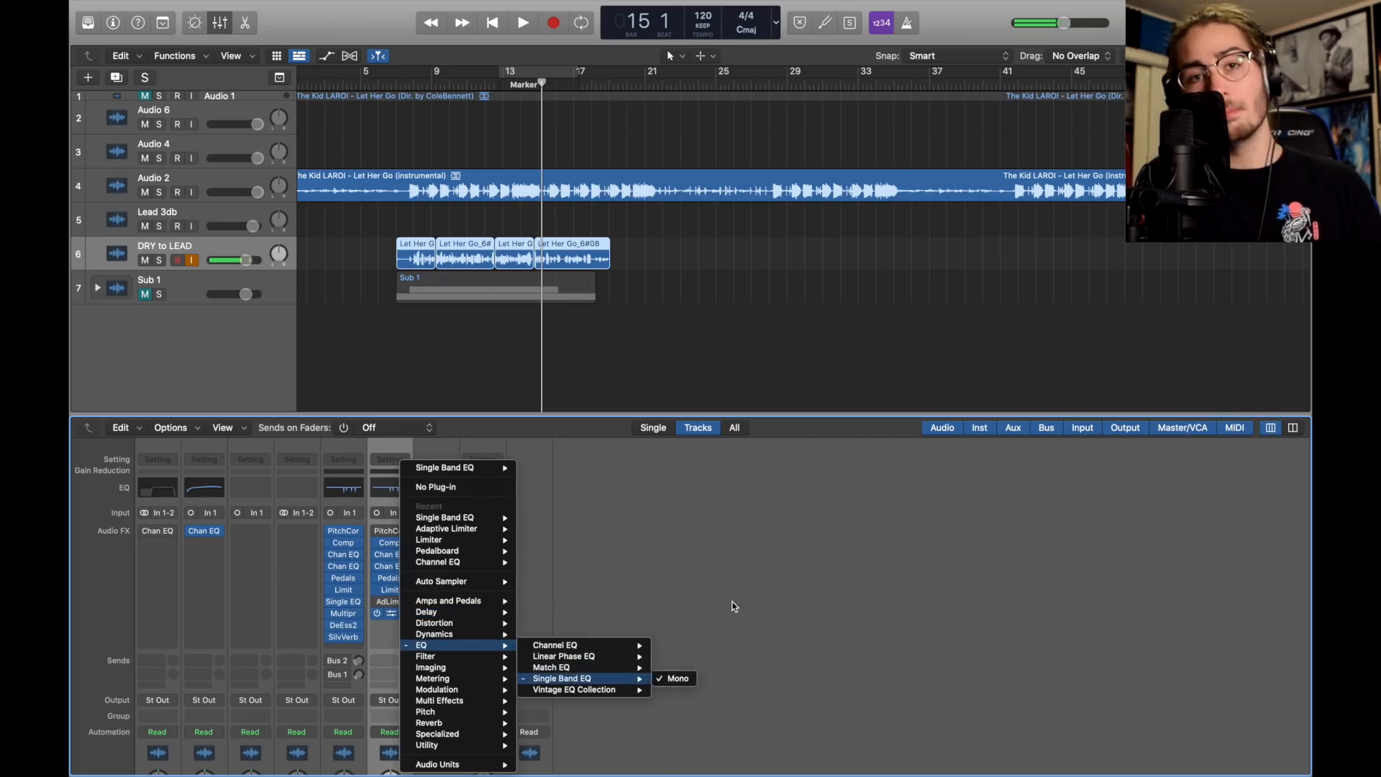
left_click(676, 678)
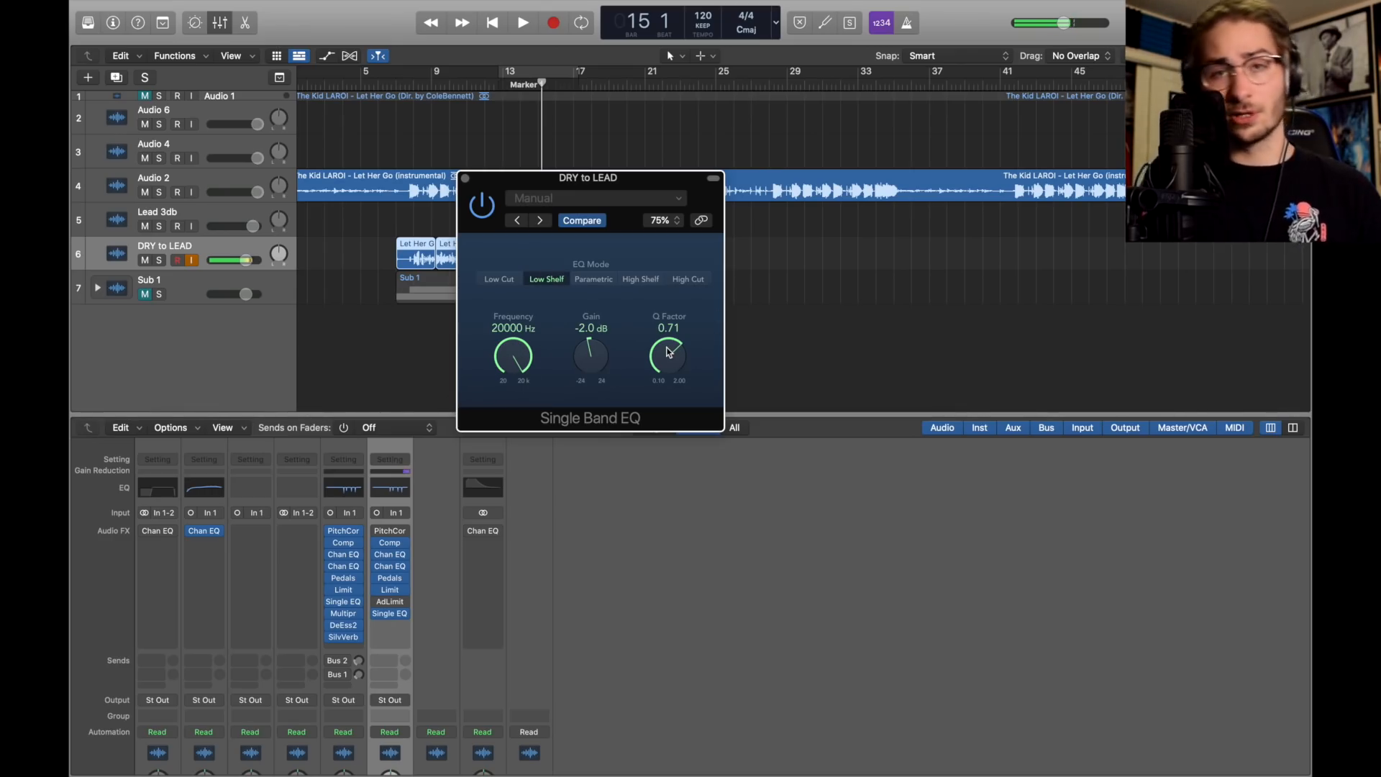
left_click(465, 177)
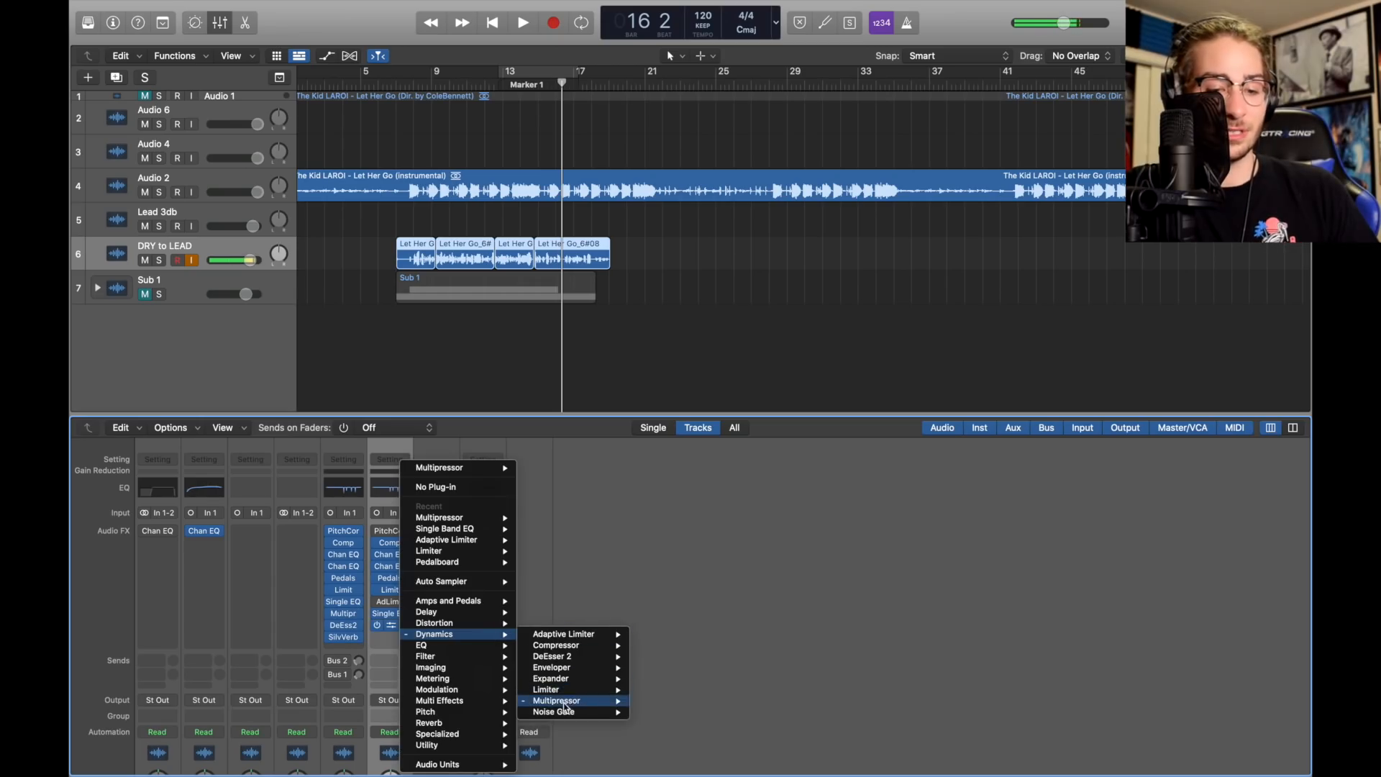
Insert a mono Multipressor below the Single Band EQ and play back the DRY to LEAD vocal
mouse_move(564, 702)
left_click(640, 701)
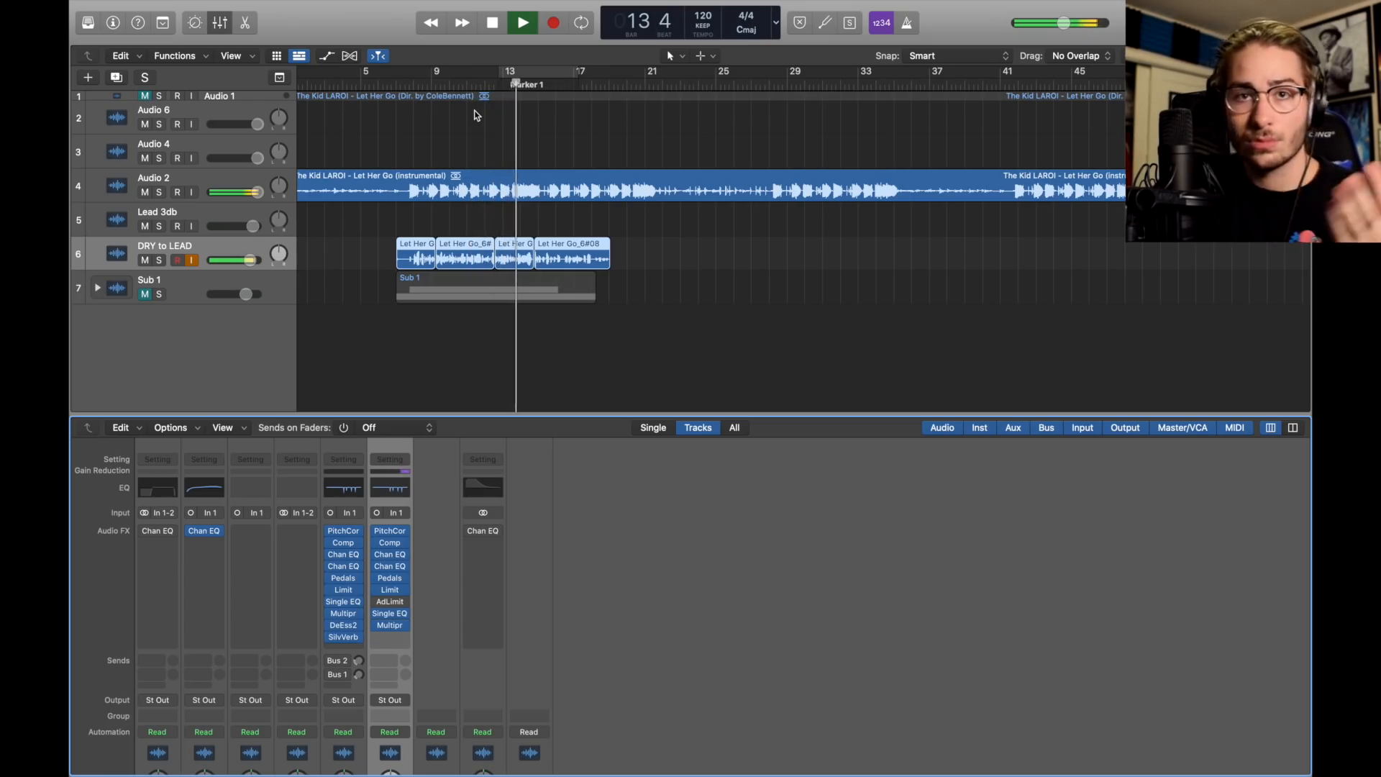
key("space")
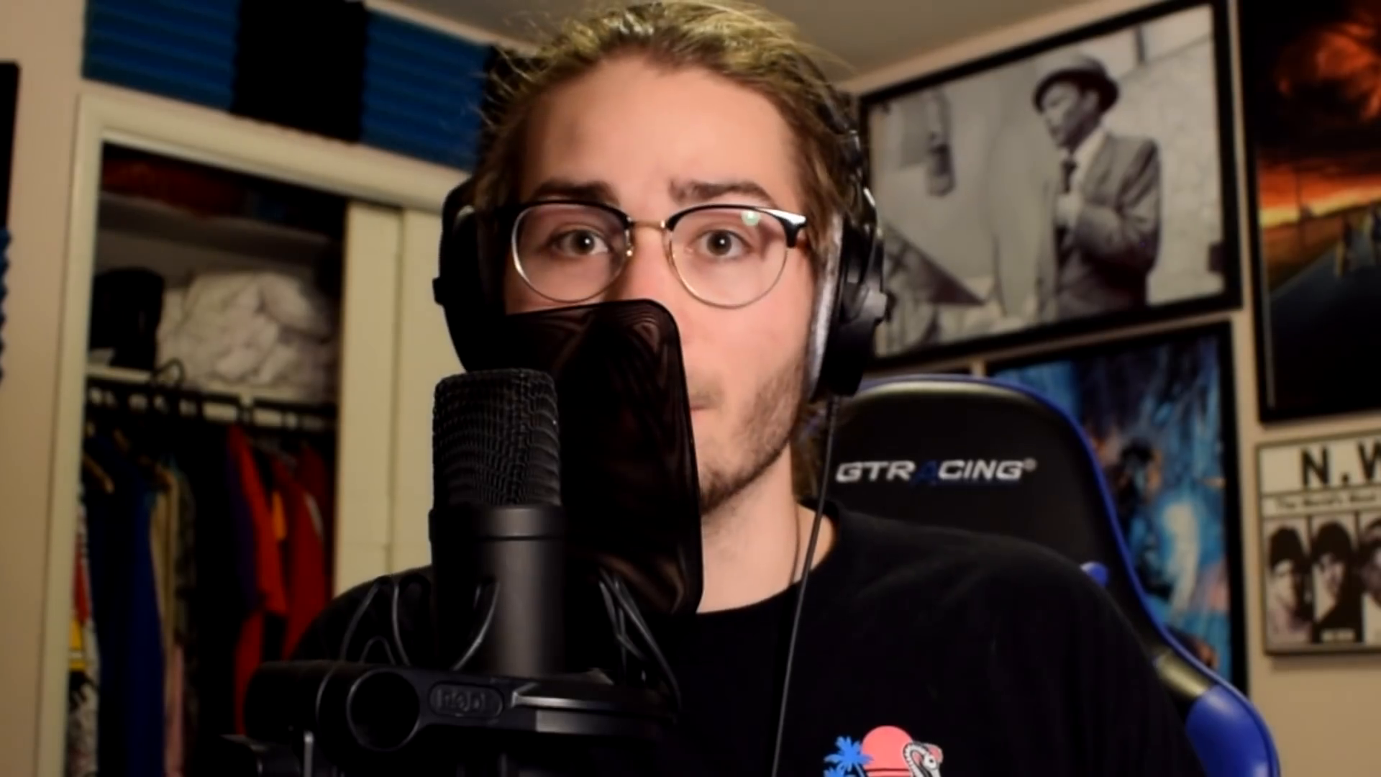
Insert a mono DeEsser 2 below the Multipressor on DRY to LEAD and open its settings
left_click(392, 637)
mouse_move(455, 640)
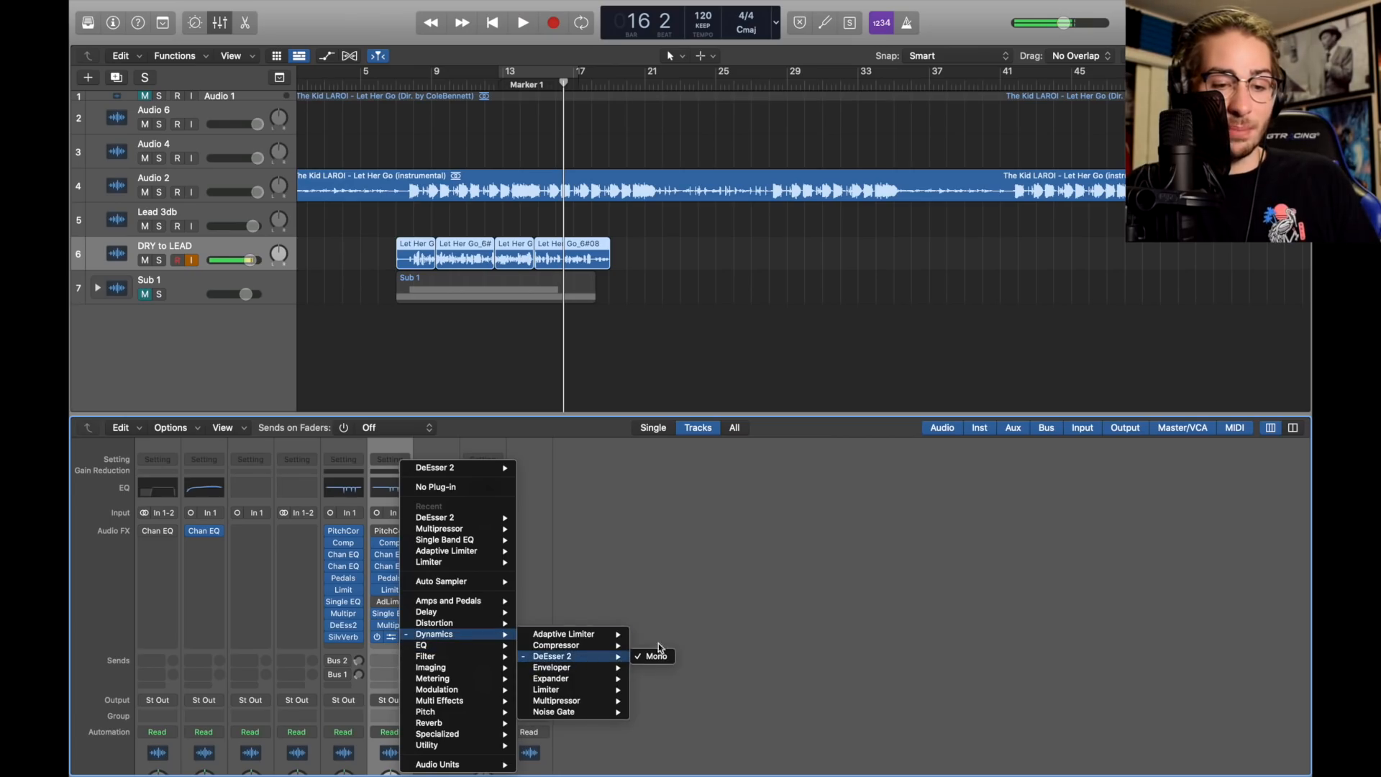
left_click(656, 655)
left_click(392, 638)
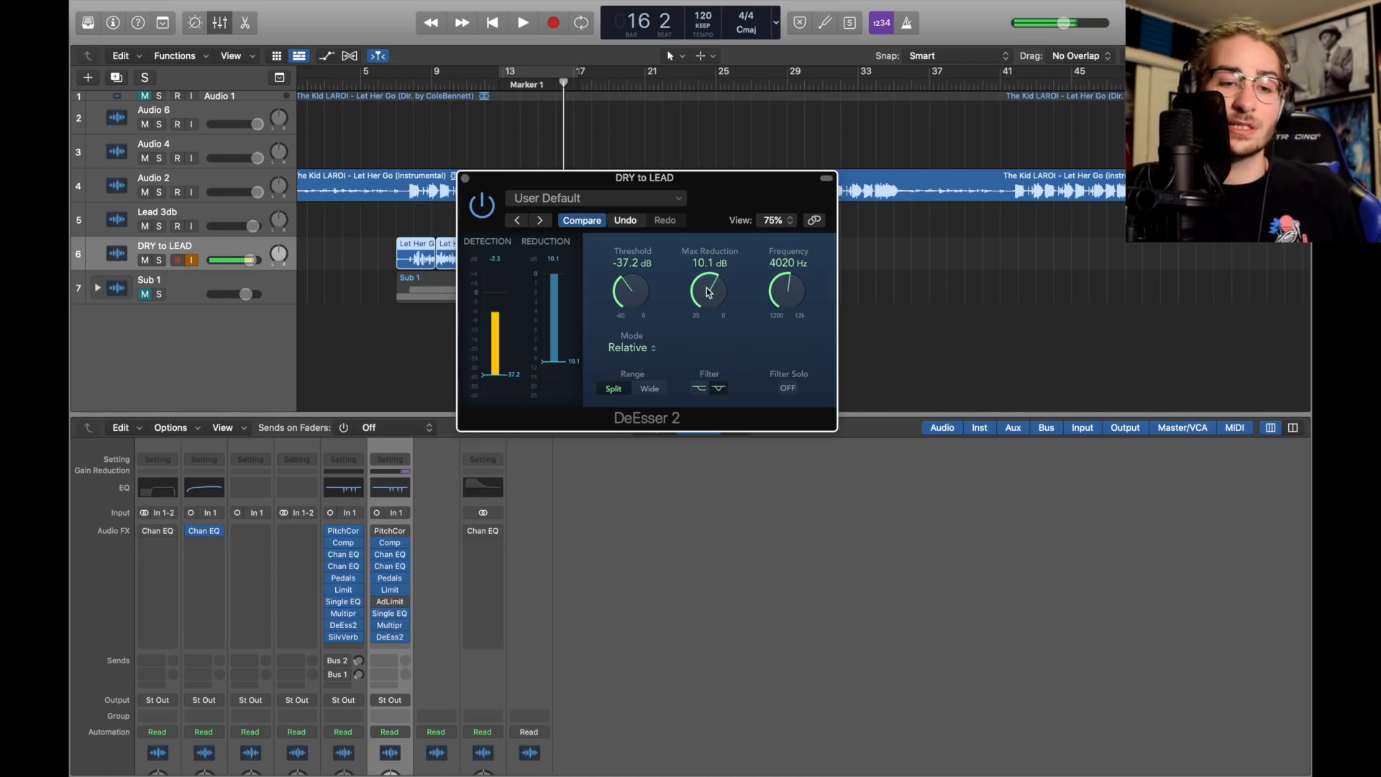
Set the DeEsser 2 max reduction to 10.0 dB and sweep its frequency from 12000 Hz down to 1962 Hz
left_click_drag(708, 291, 685, 420)
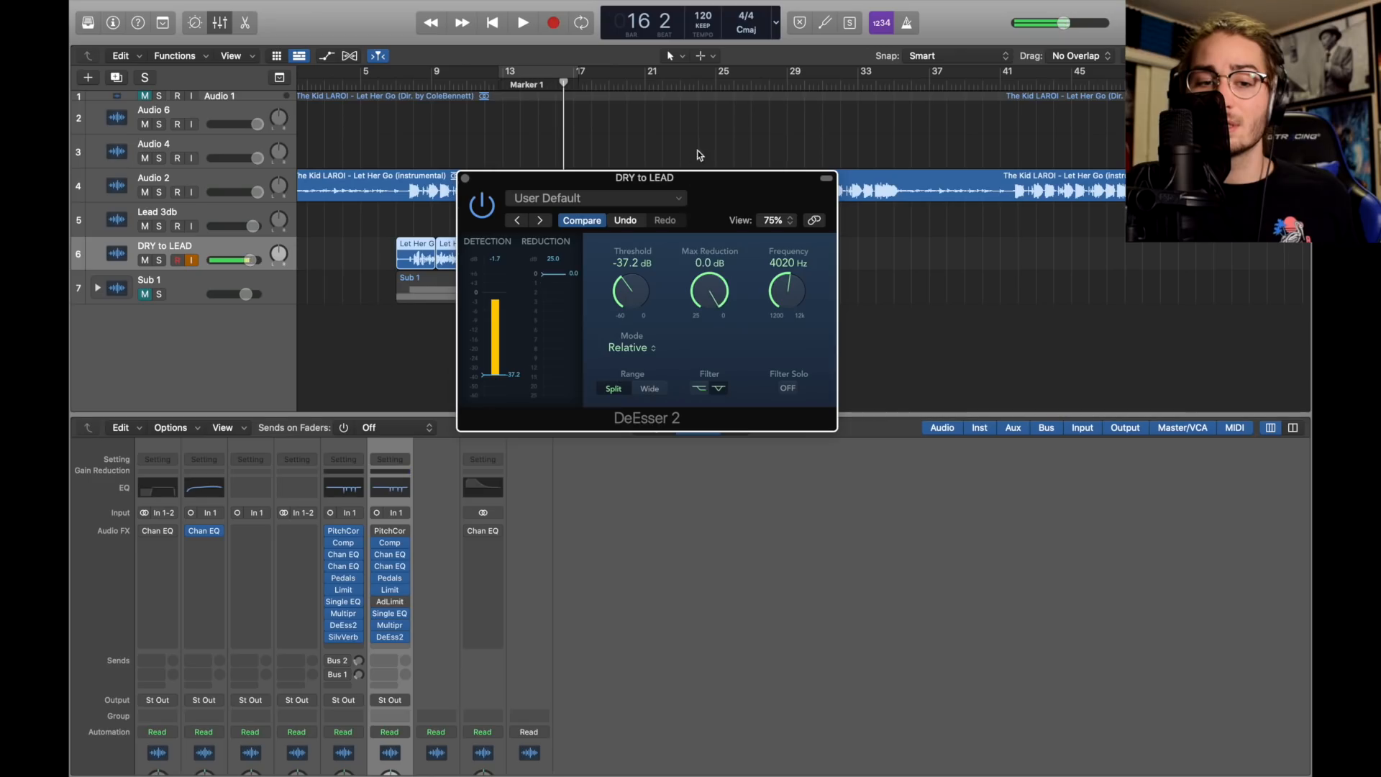
left_click_drag(708, 291, 709, 266)
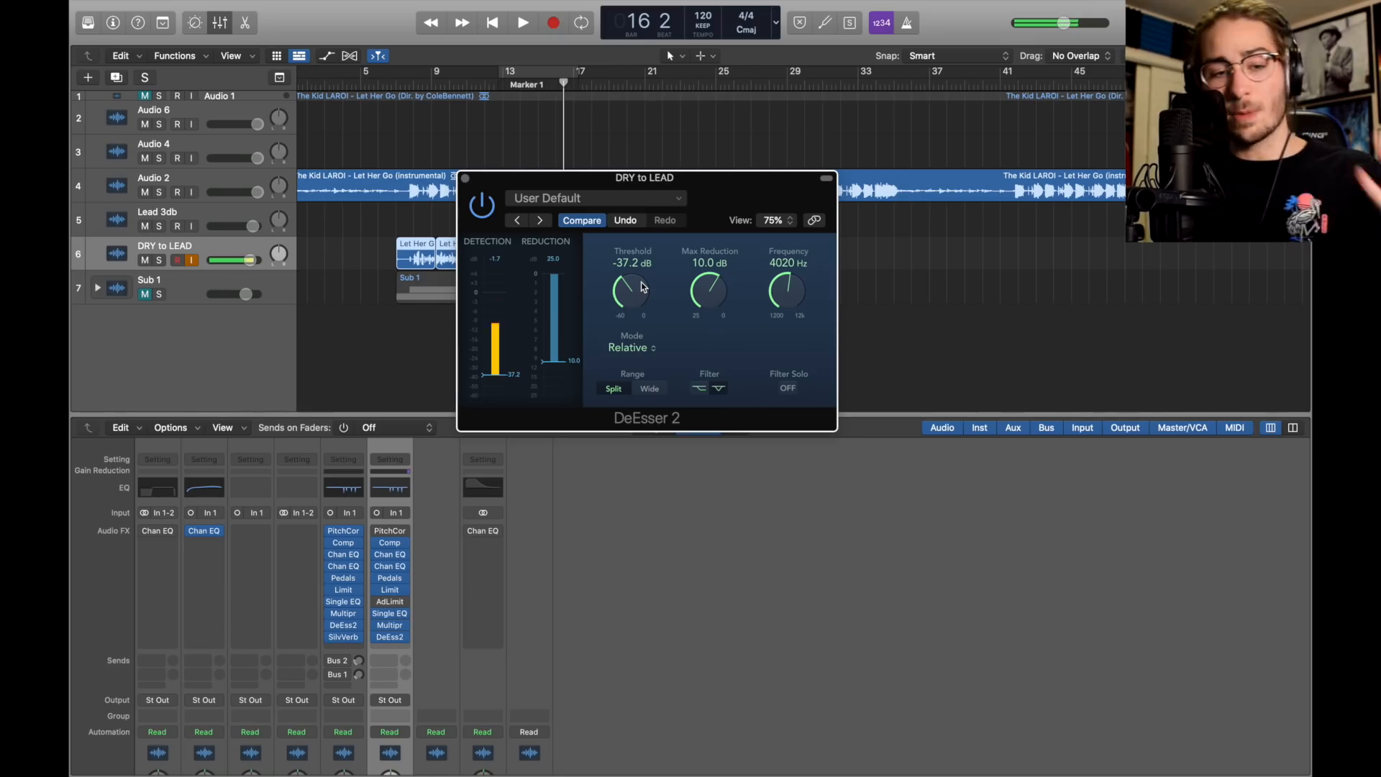
left_click_drag(693, 295, 694, 304)
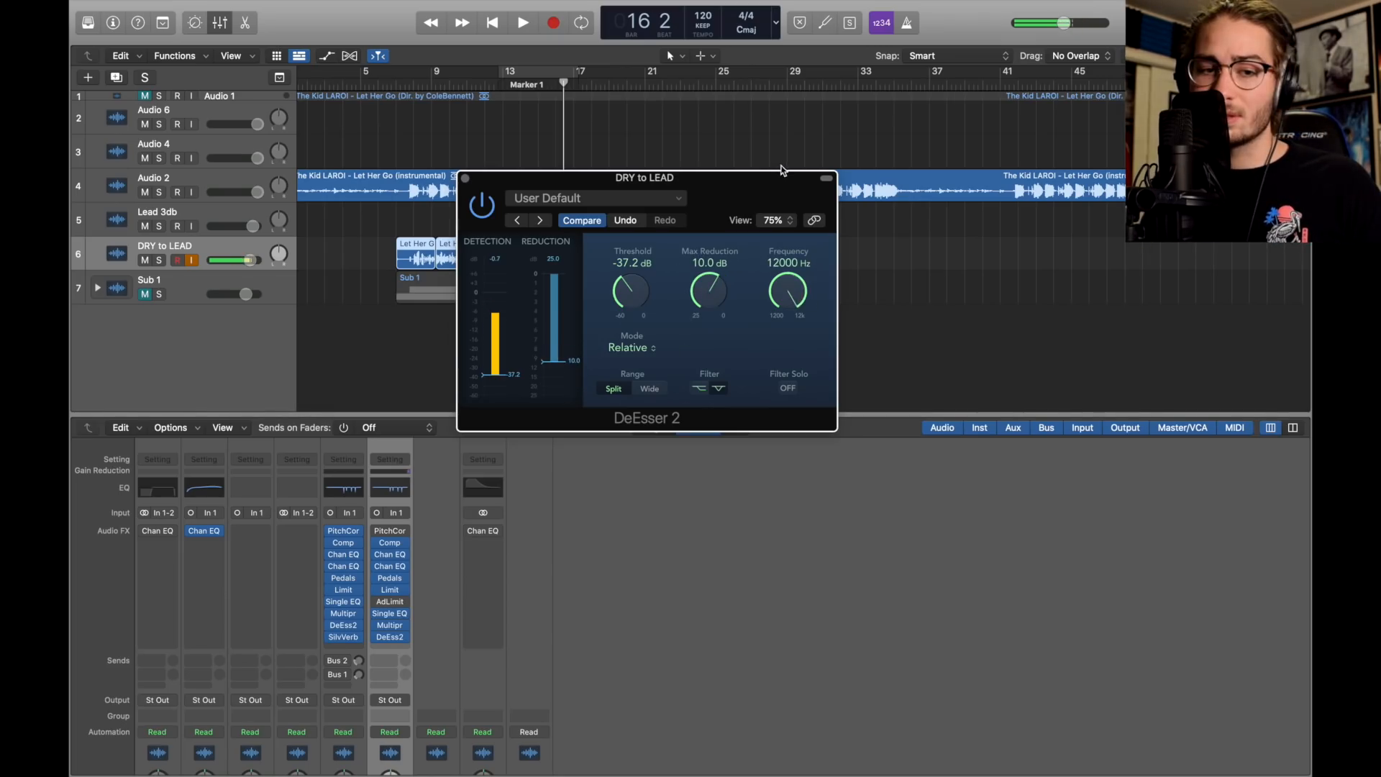
left_click_drag(787, 291, 763, 365)
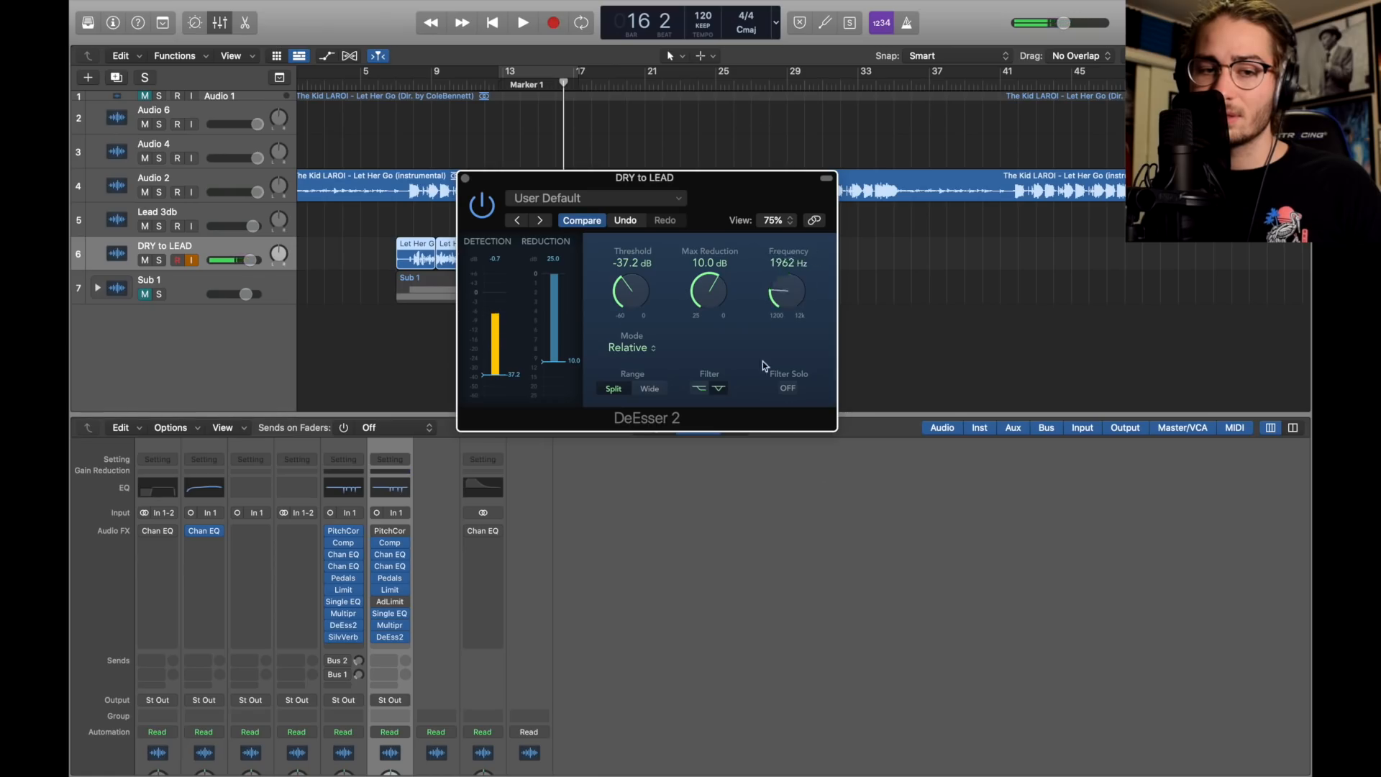
left_click(464, 177)
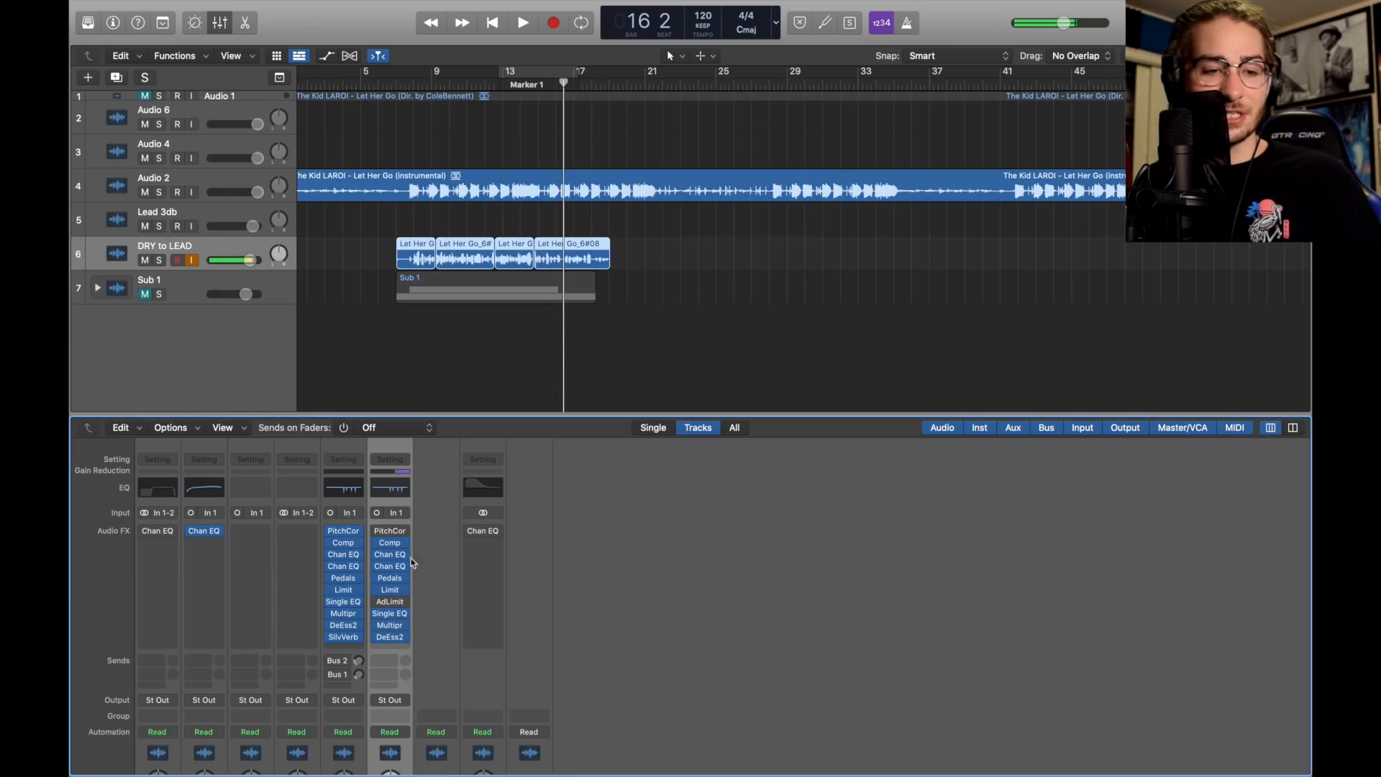
Raise the DRY to LEAD track volume slightly and play back the vocal
left_click_drag(251, 260, 269, 269)
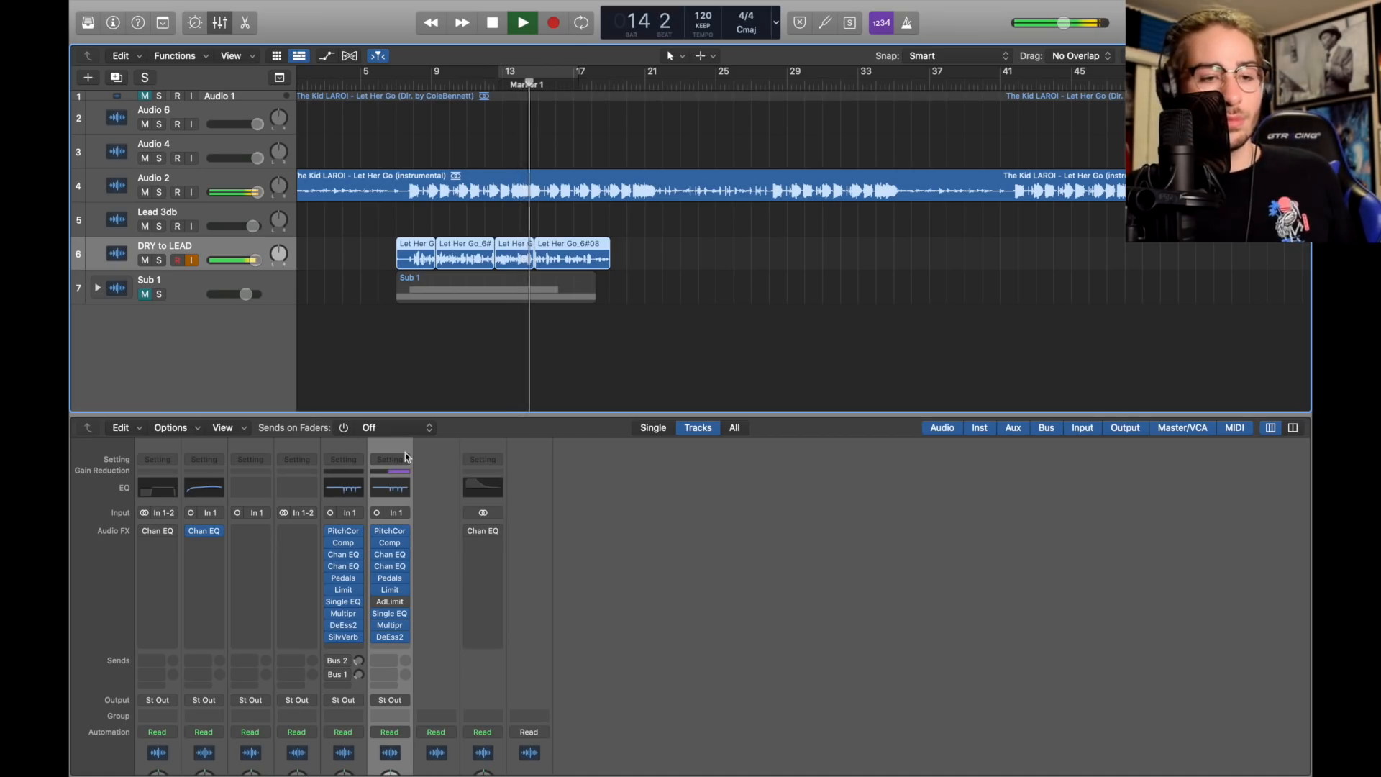
key("space")
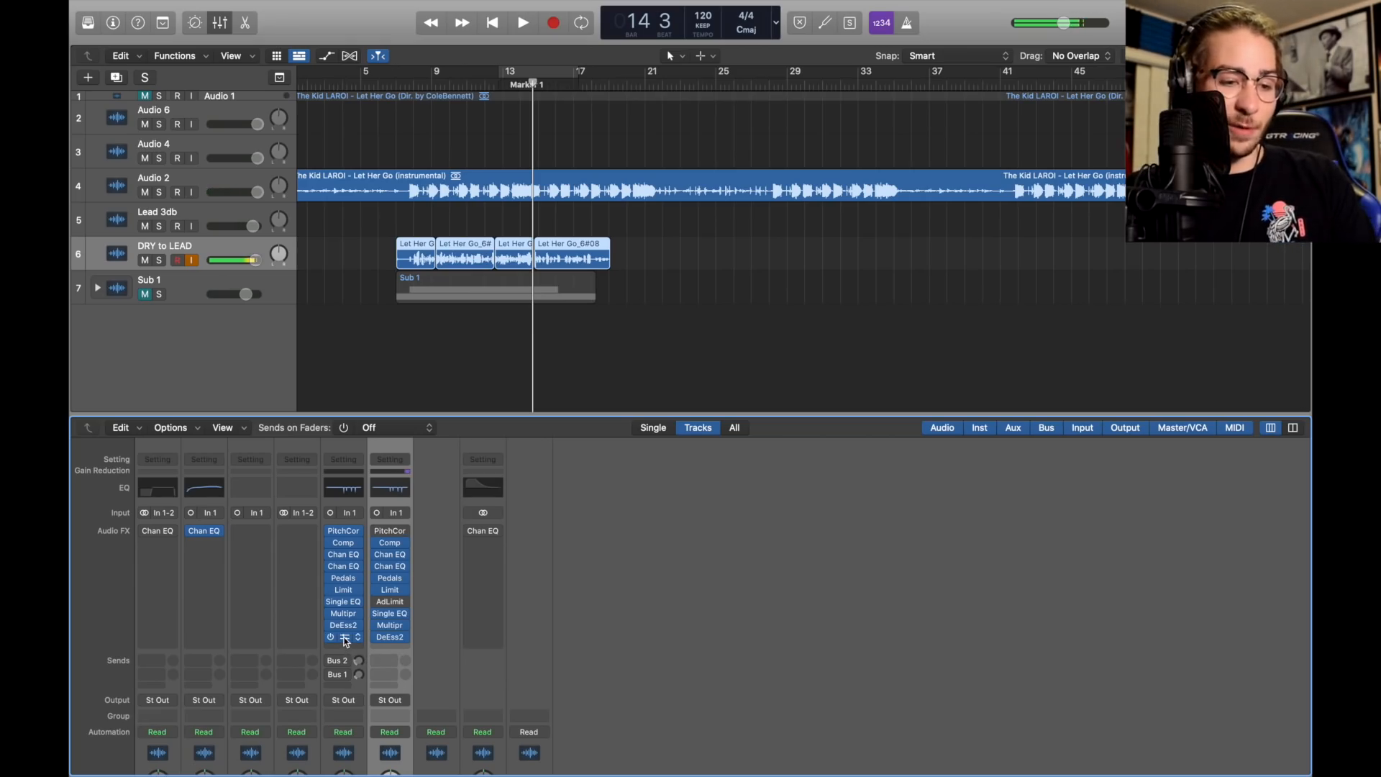
Insert a SilverVerb below the DeEsser 2 on DRY to LEAD, with dry at 100% and wet at 20%
left_click_drag(381, 649, 387, 642)
left_click(405, 636)
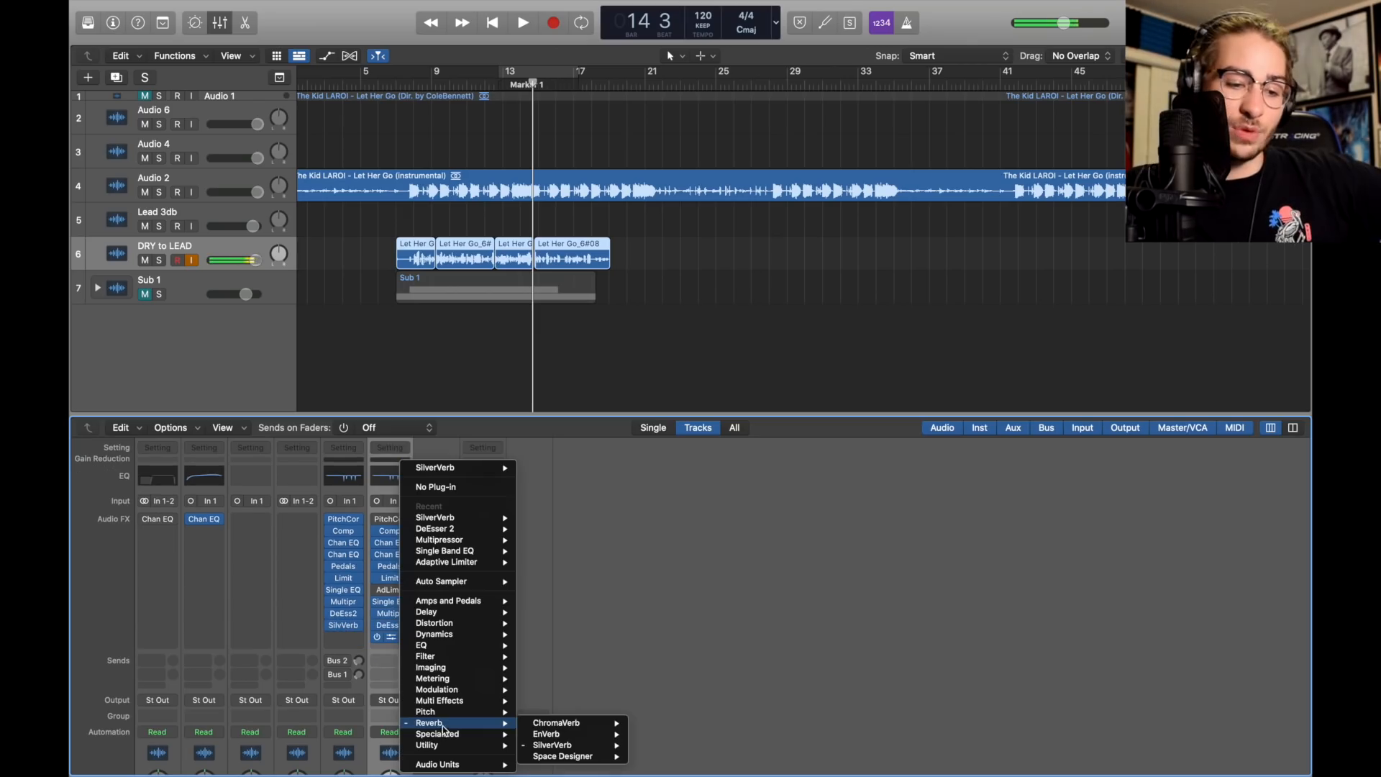
left_click(640, 657)
left_click(391, 637)
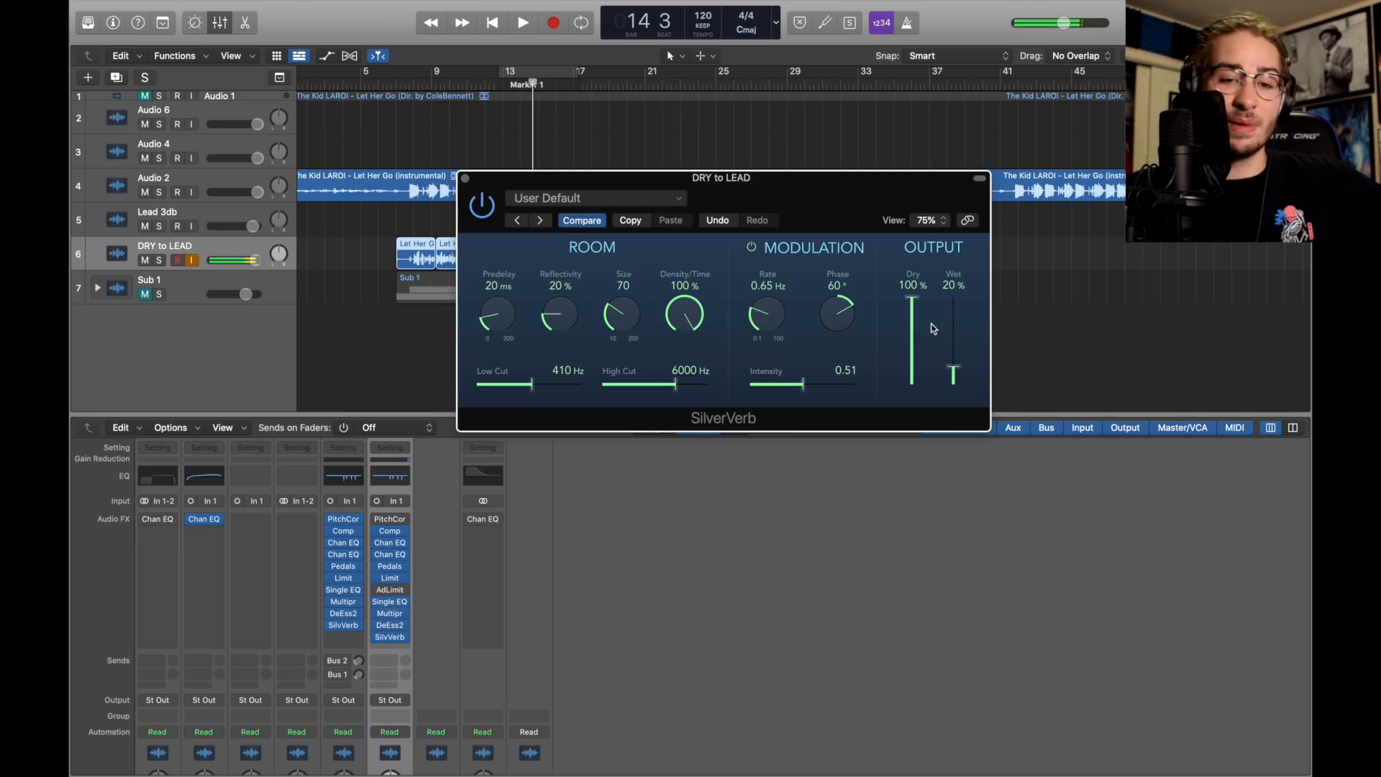
key("space")
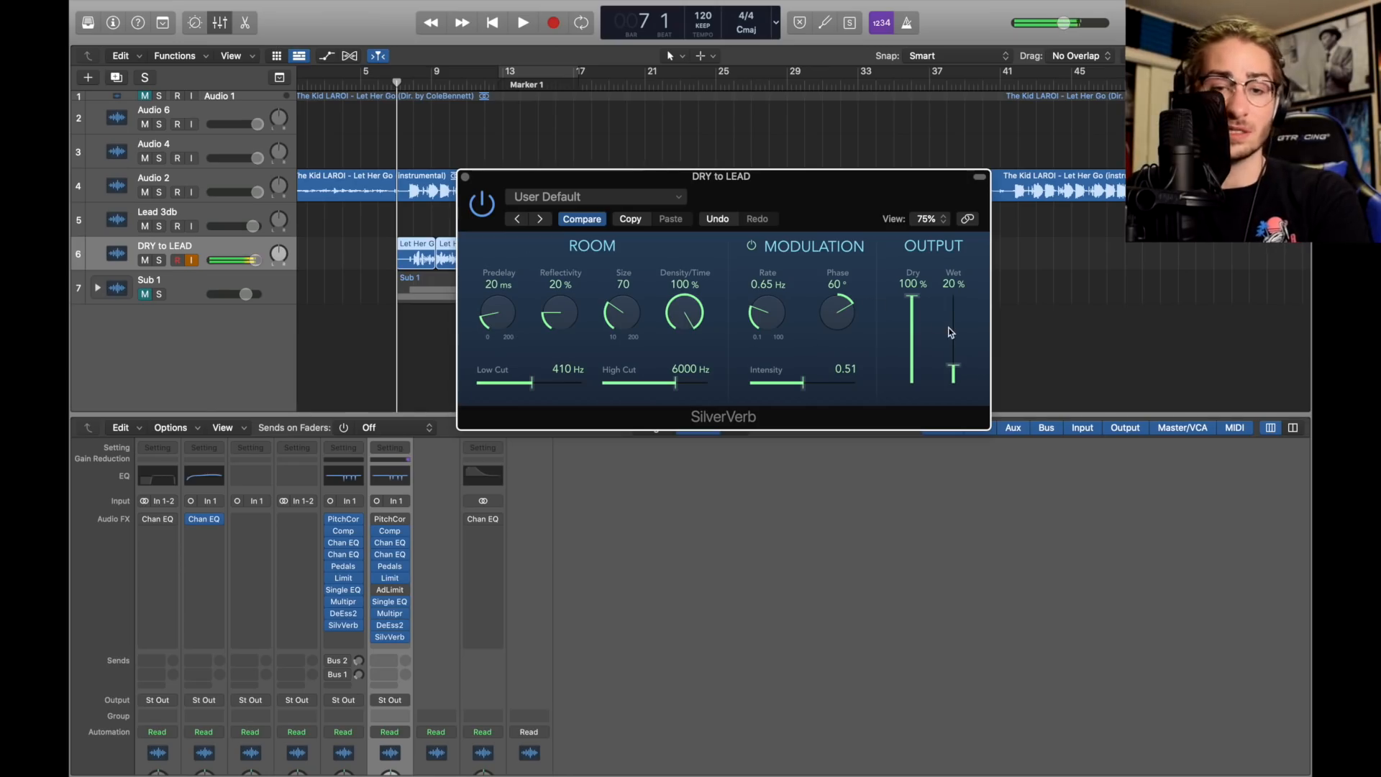
left_click(465, 177)
Enable Pitch Correction on DRY to LEAD for playback and bypass the Limiter and Adaptive Limiter
left_click(377, 519)
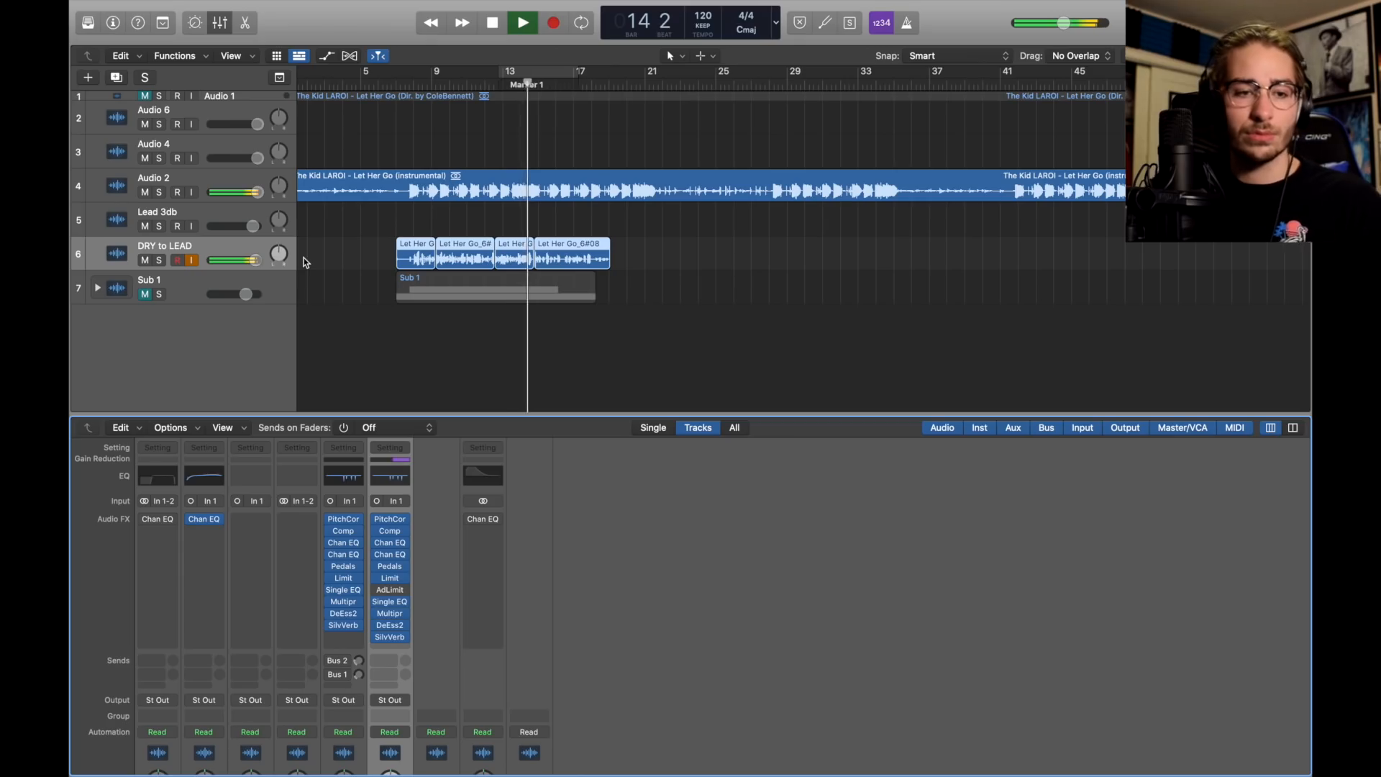
key("space")
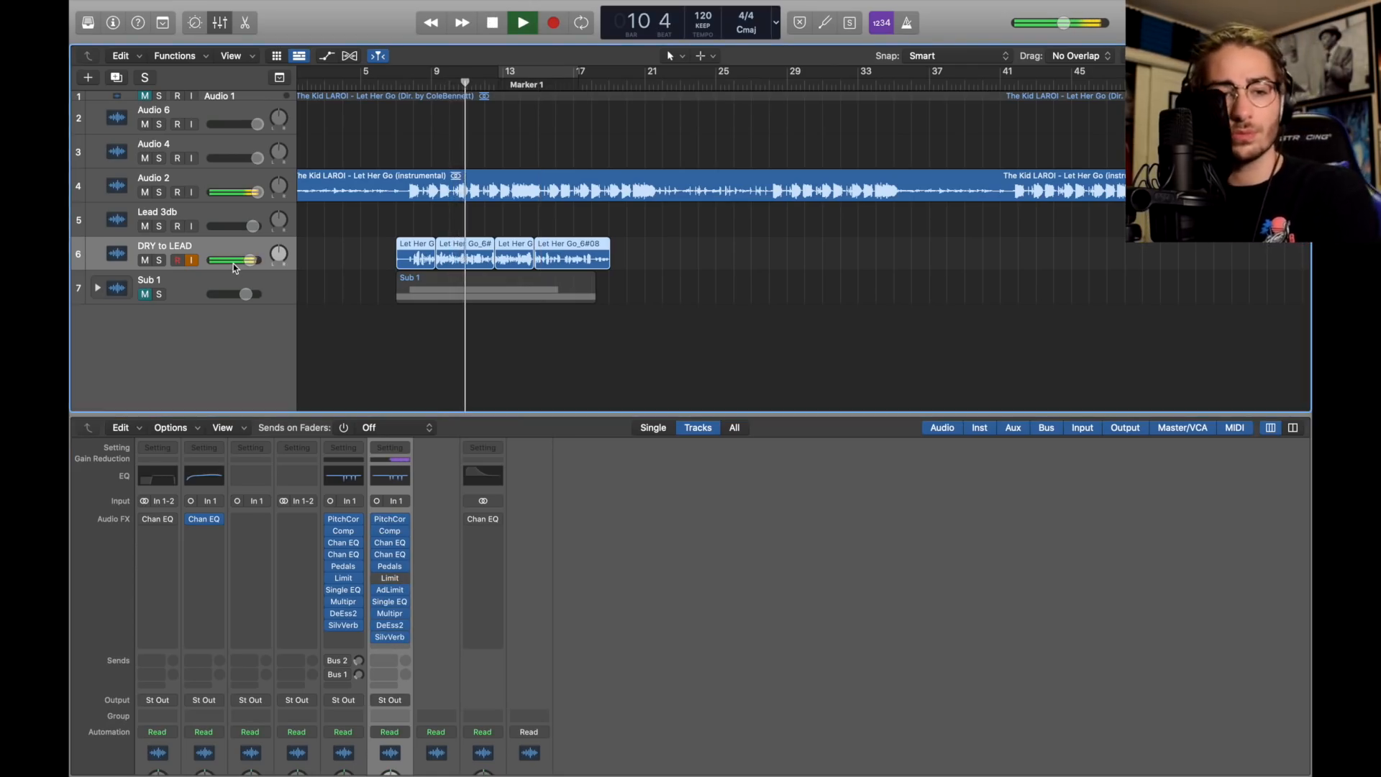
left_click(377, 579)
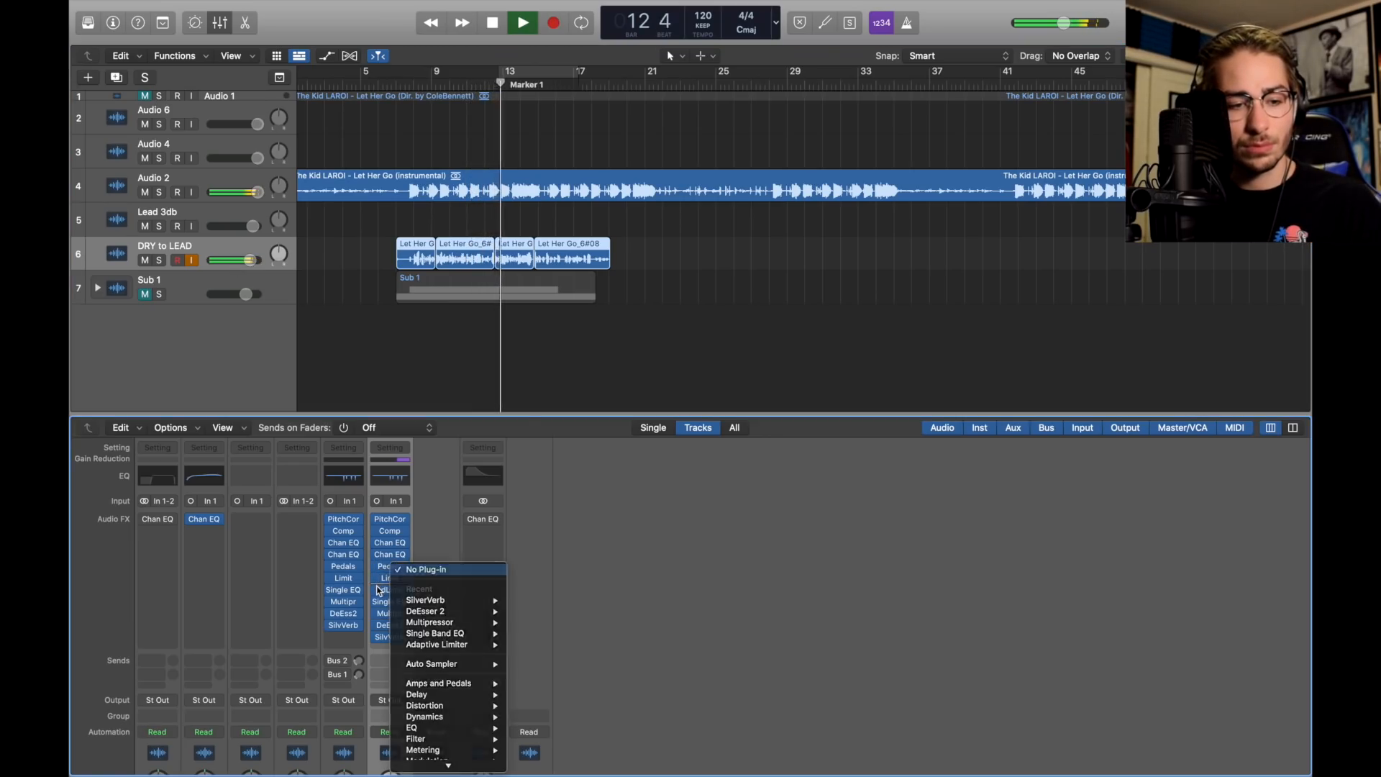
left_click(379, 590)
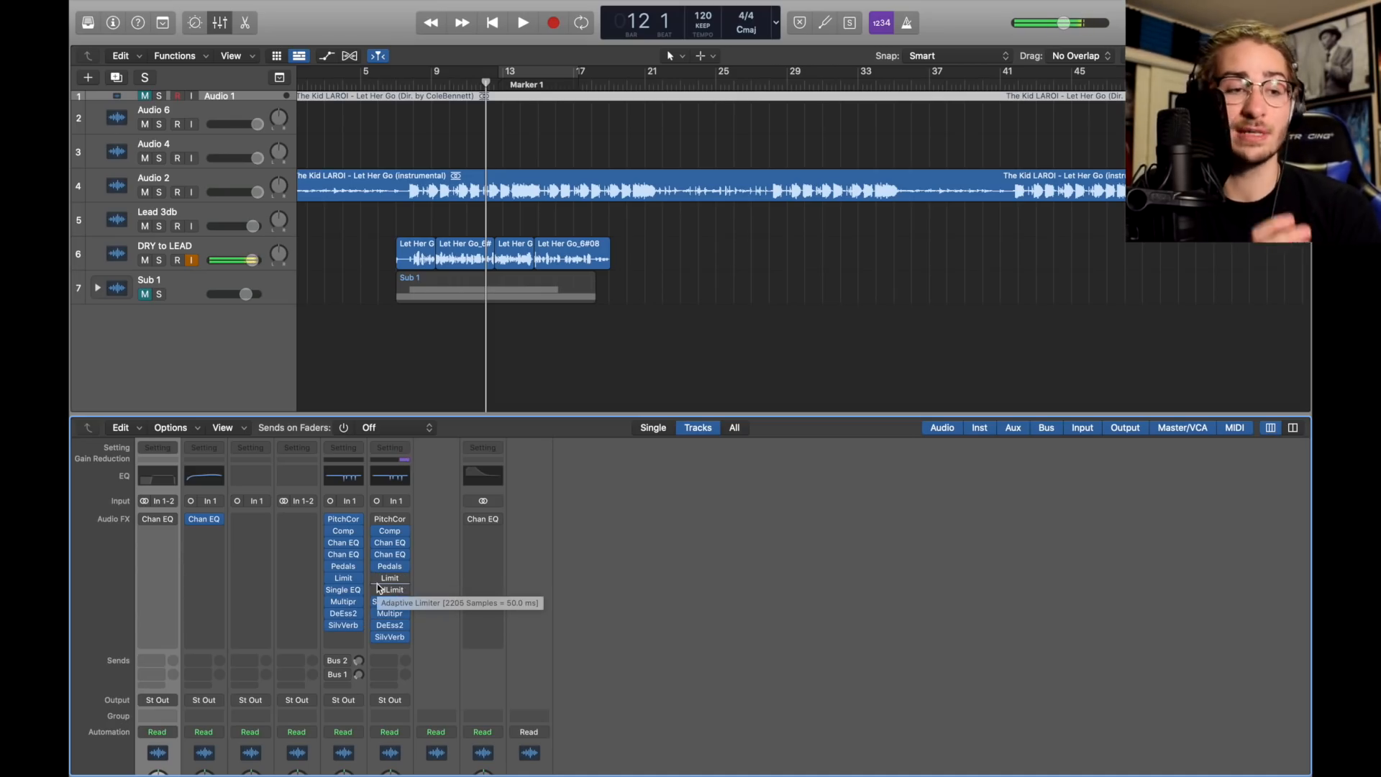
Duplicate the DRY to LEAD track with its effect chain and turn off input monitoring on the original
left_click(204, 245)
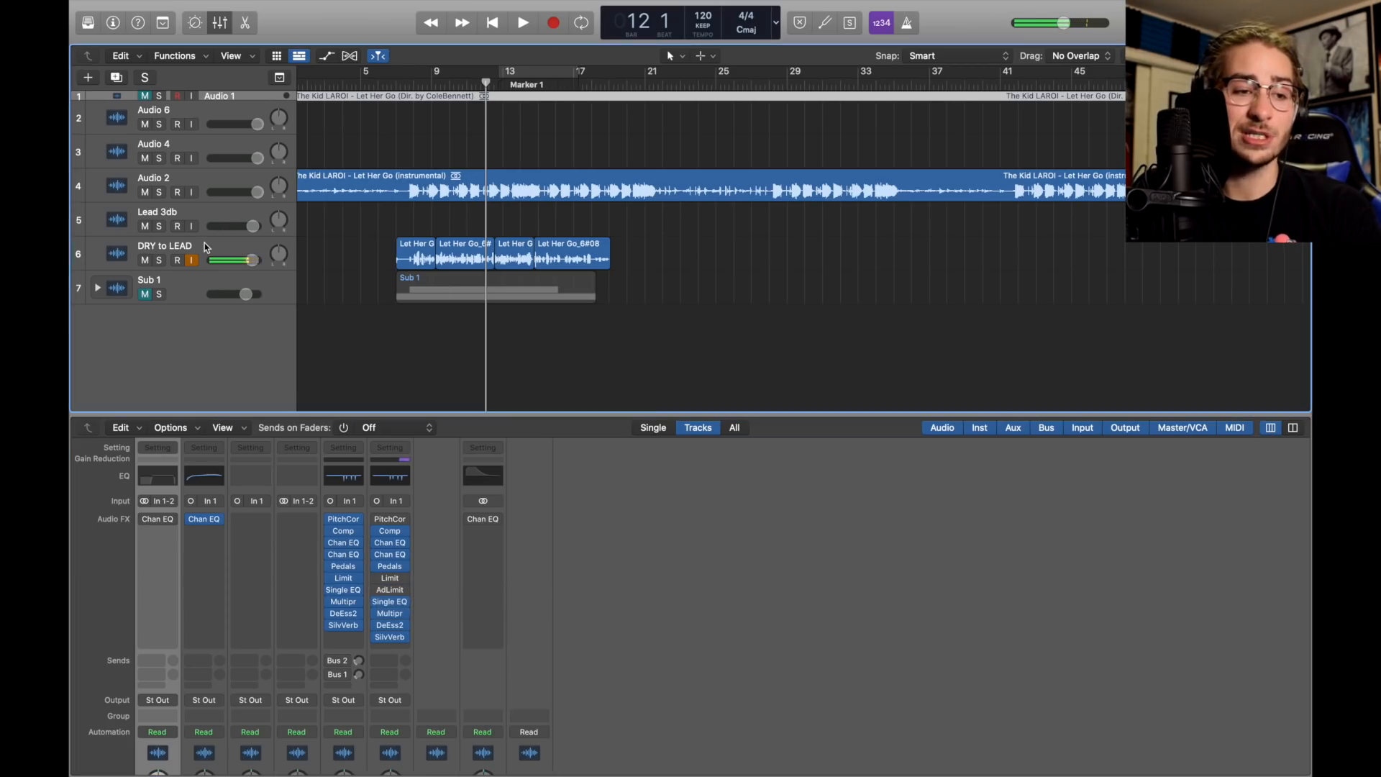
key("super+d")
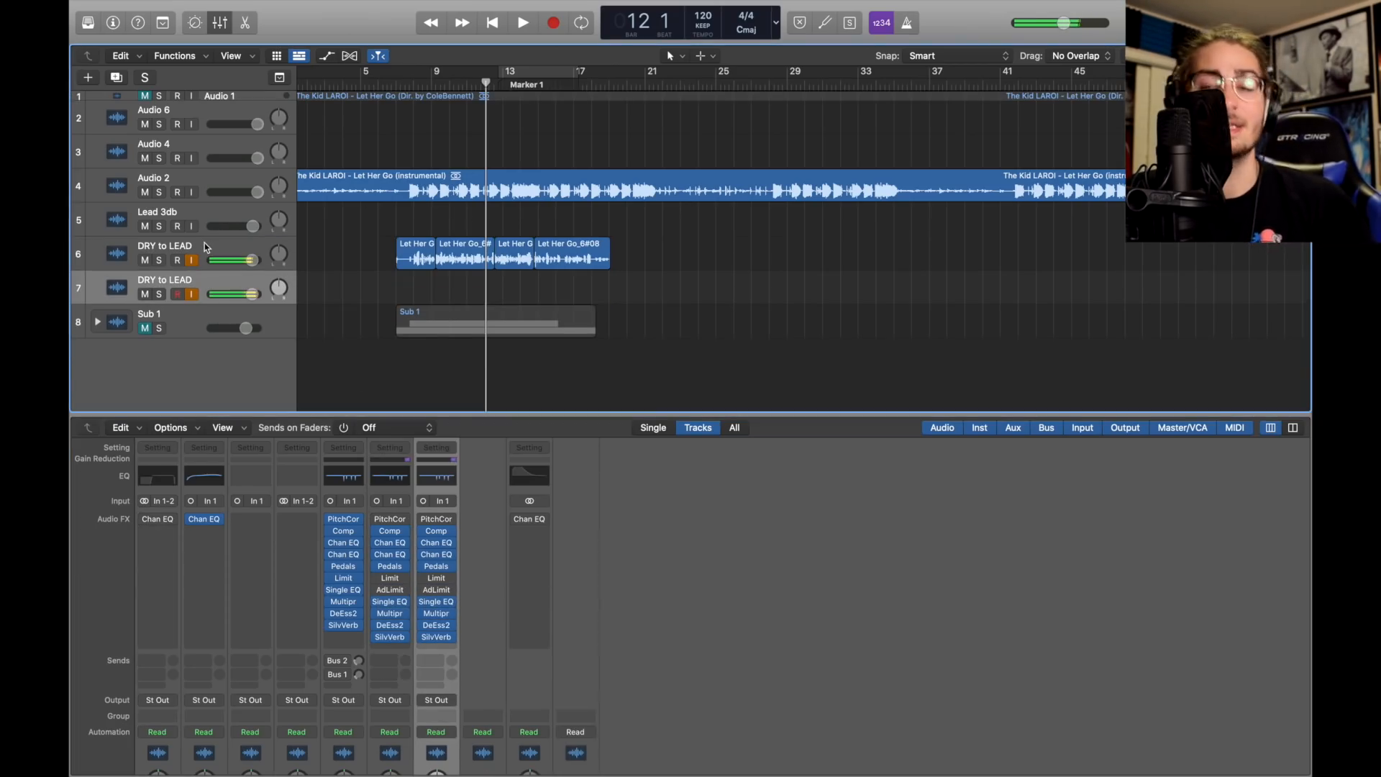
left_click(191, 261)
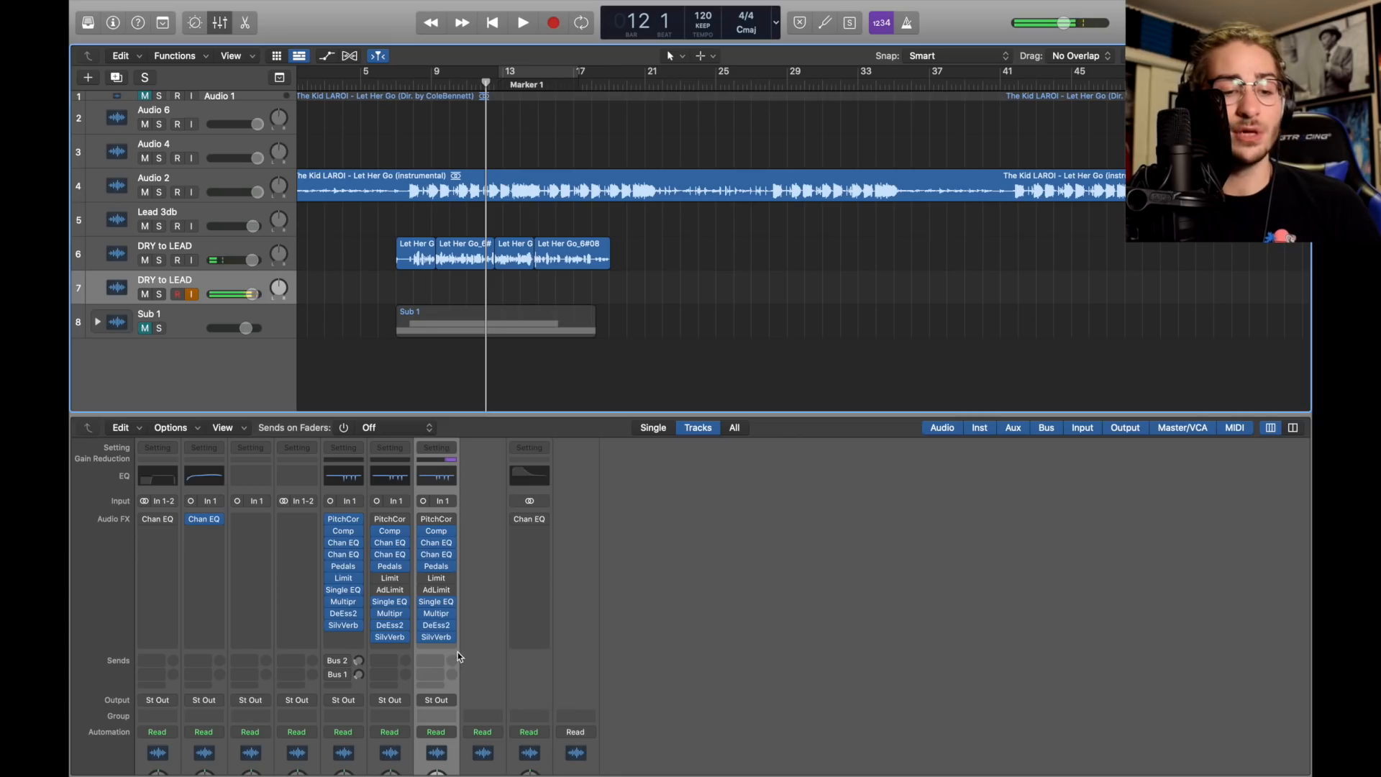
Insert a stereo Direction Mixer above the SilverVerb on the duplicated DRY to LEAD track and widen its spread
left_click(453, 649)
mouse_move(468, 704)
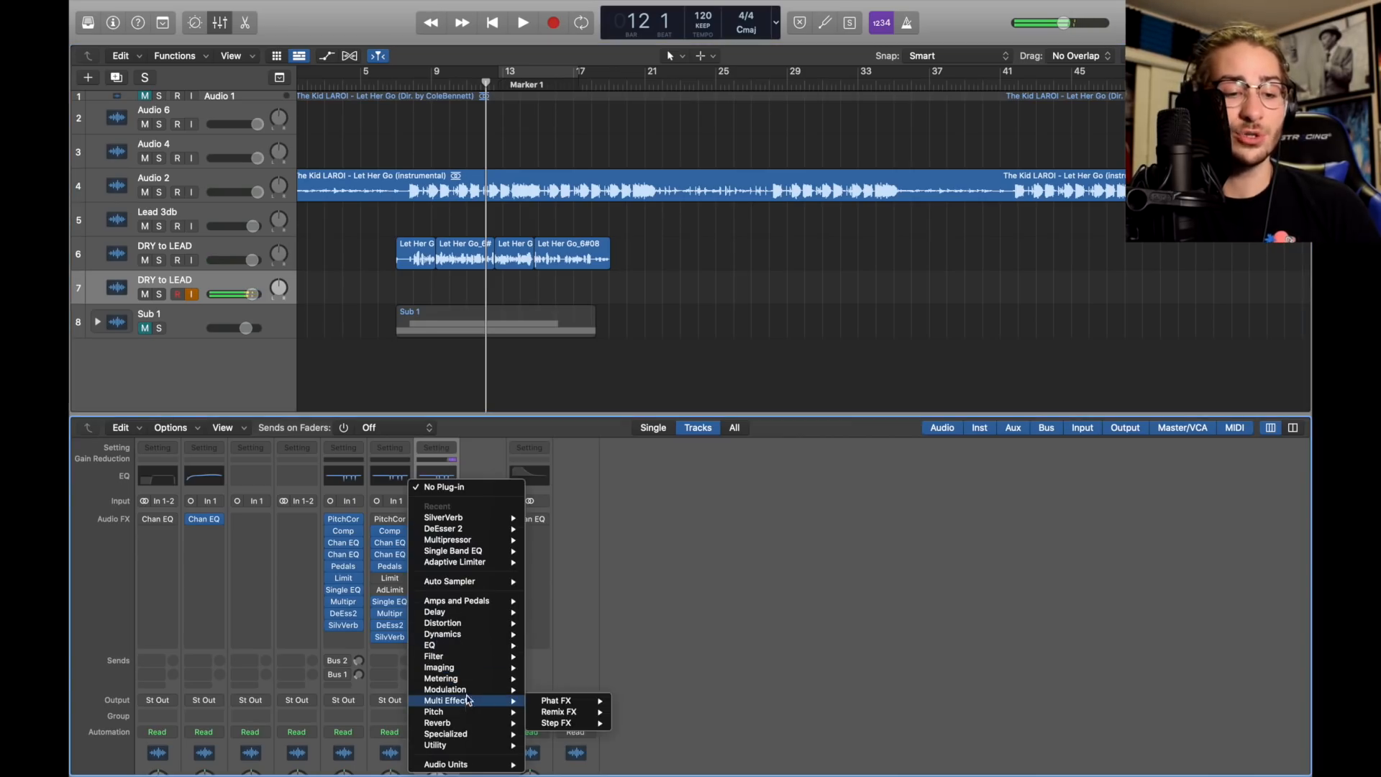
mouse_move(464, 667)
mouse_move(558, 682)
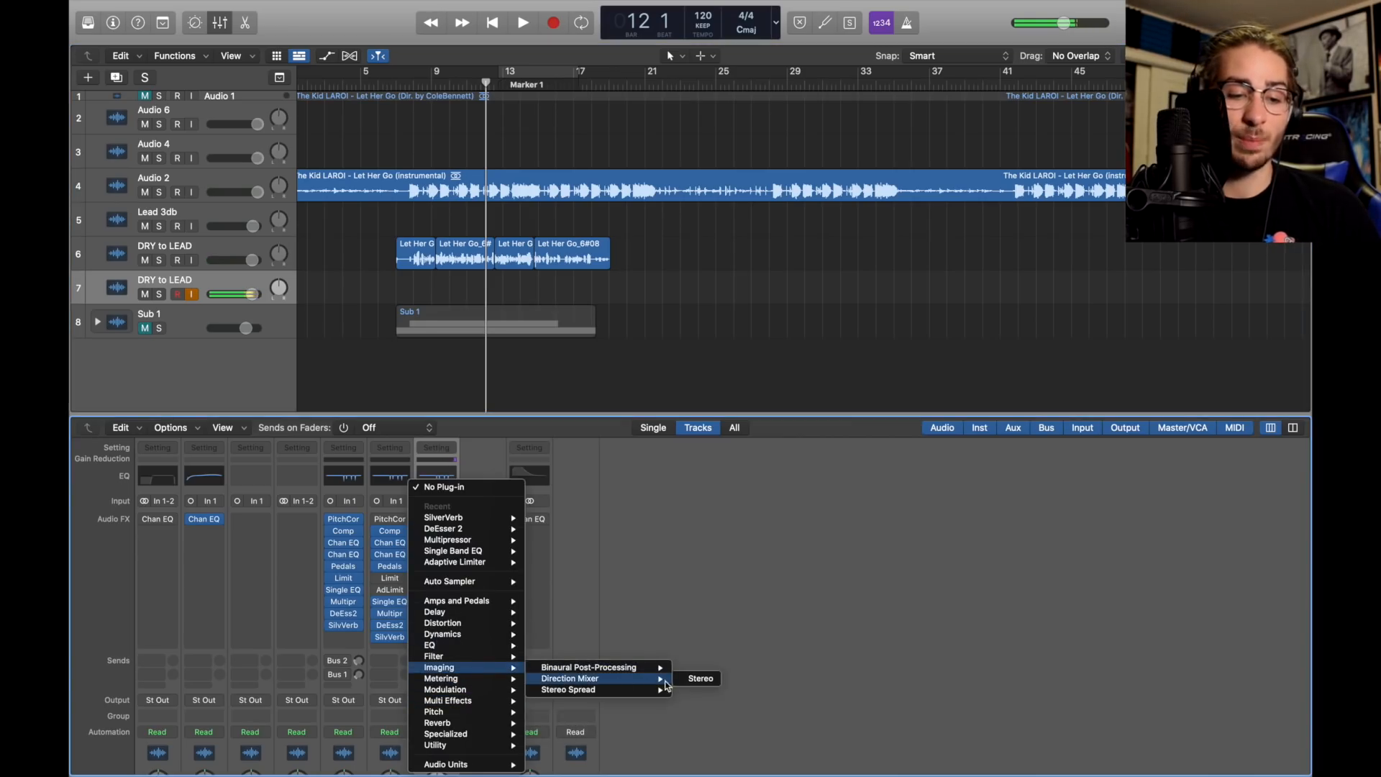
left_click(699, 679)
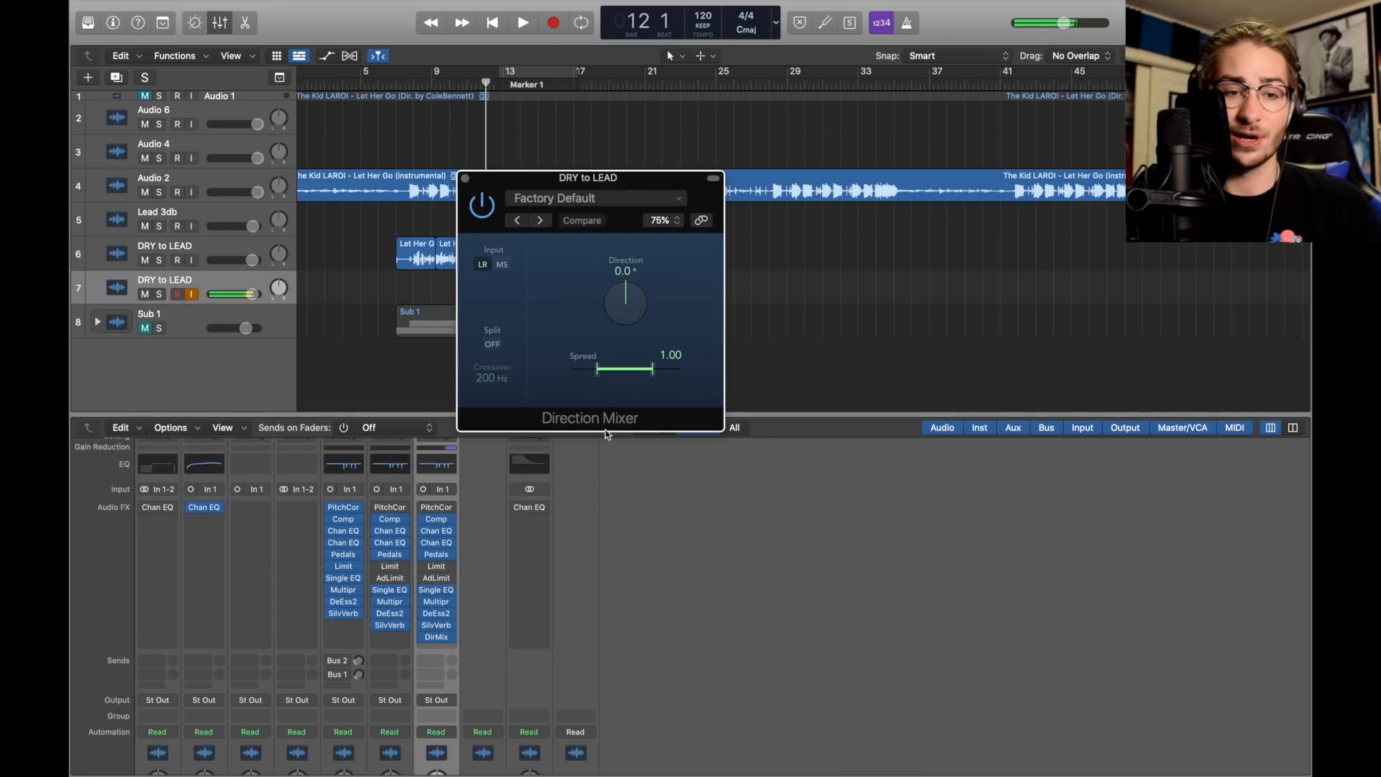
left_click_drag(598, 370, 412, 335)
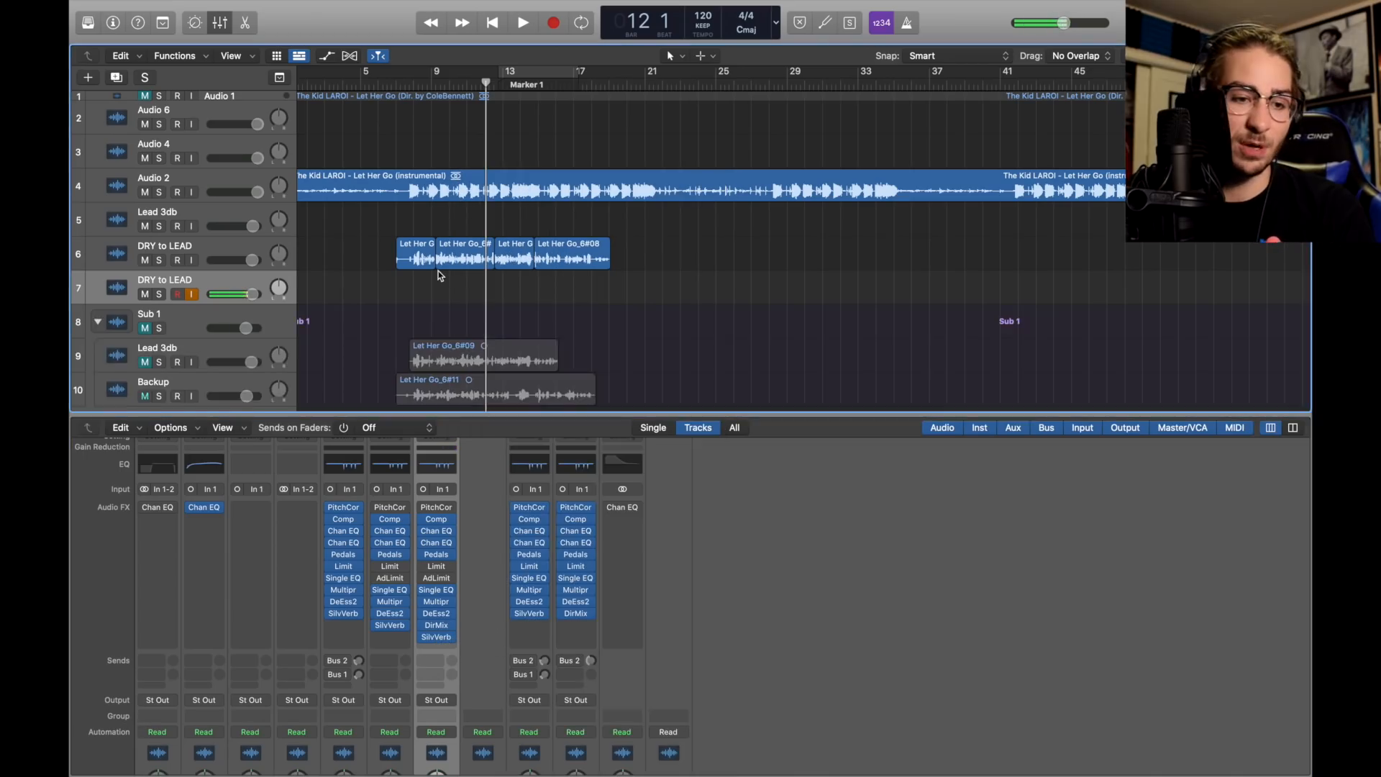
Move the Let Her Go_6#11 region from the Backup track to the duplicated DRY to LEAD track and reselect the original track
scroll(438, 271, "down", 2)
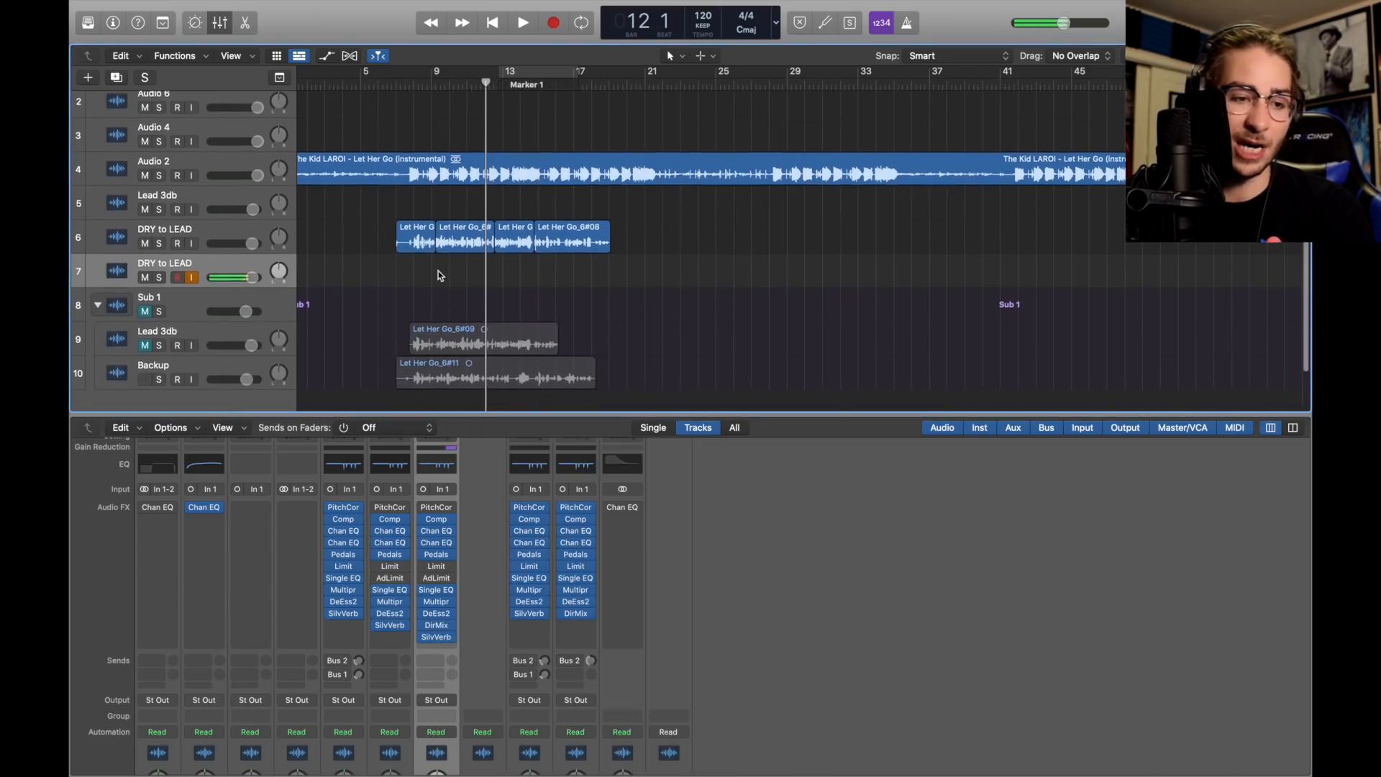
left_click(481, 362)
left_click_drag(482, 362, 491, 233)
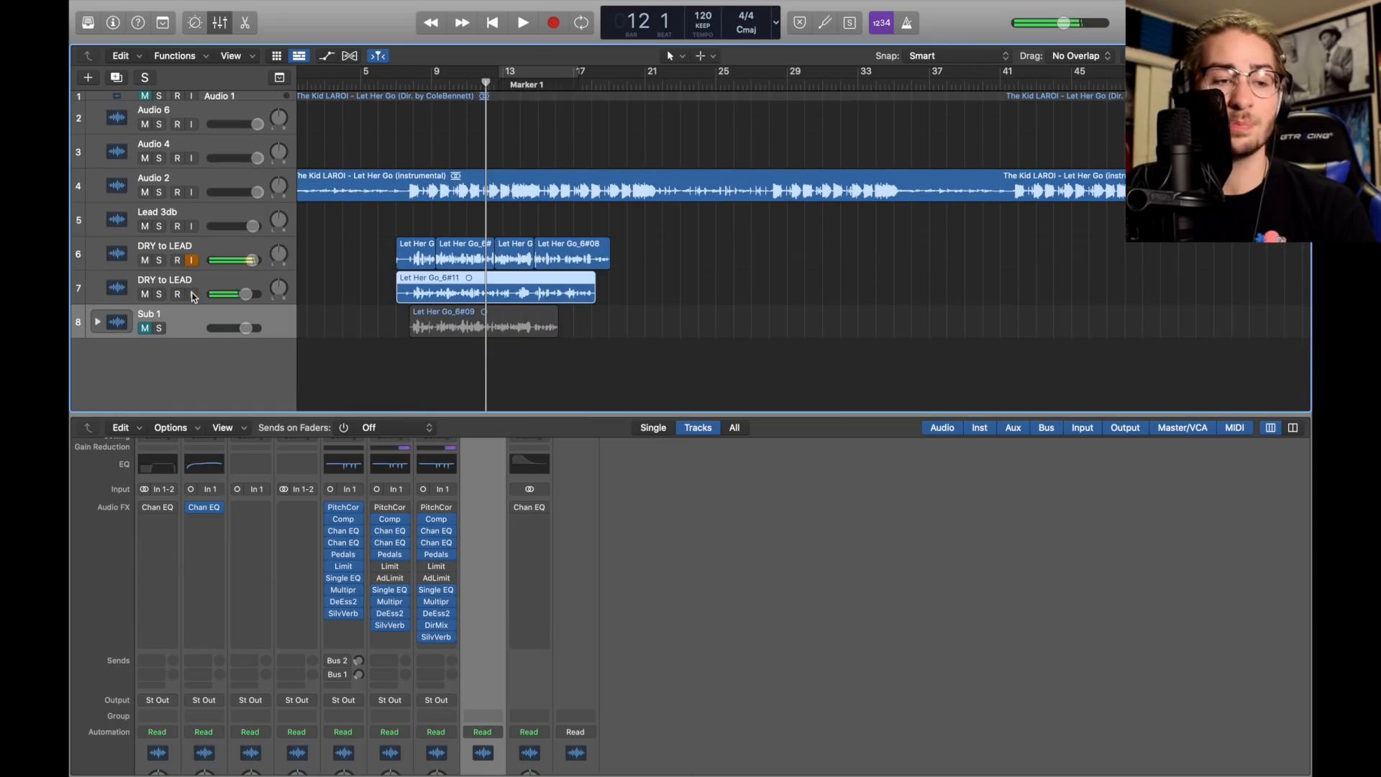
left_click(236, 244)
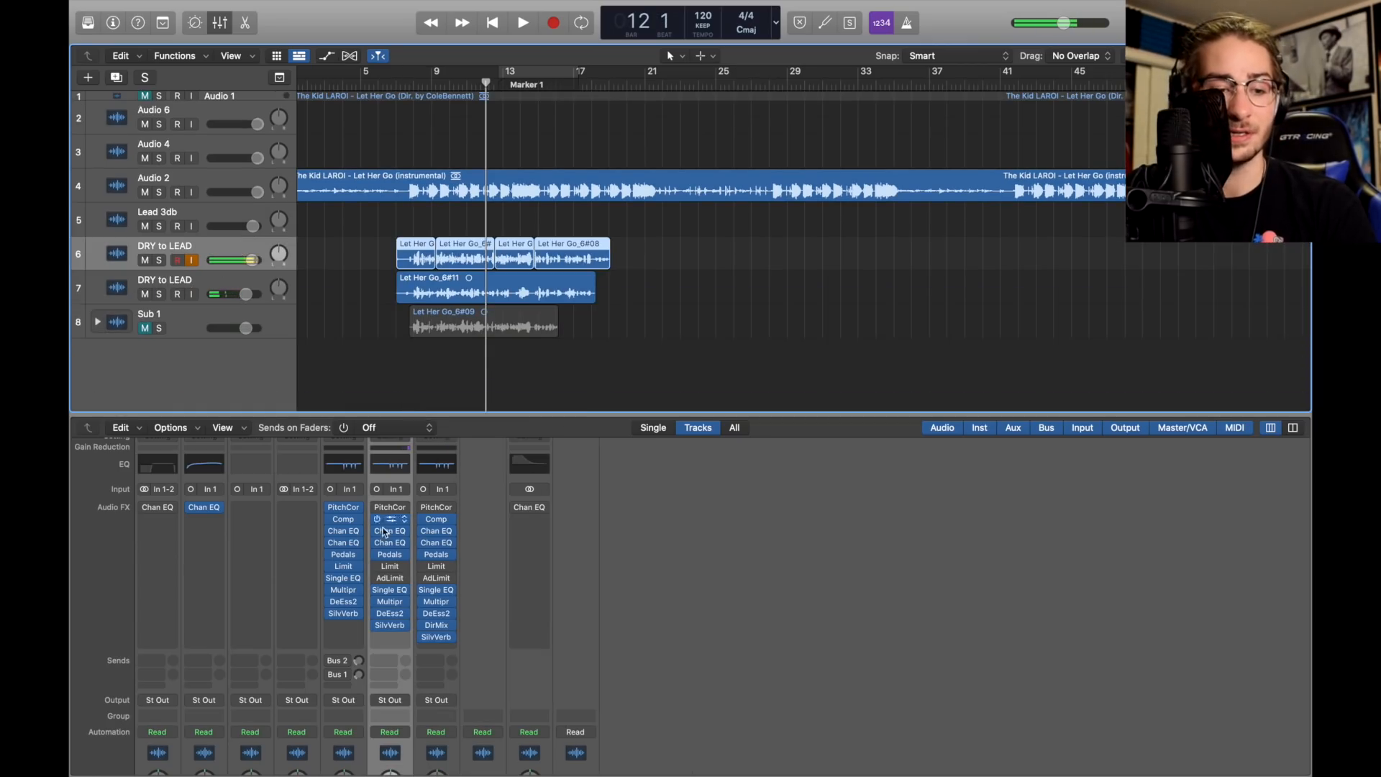